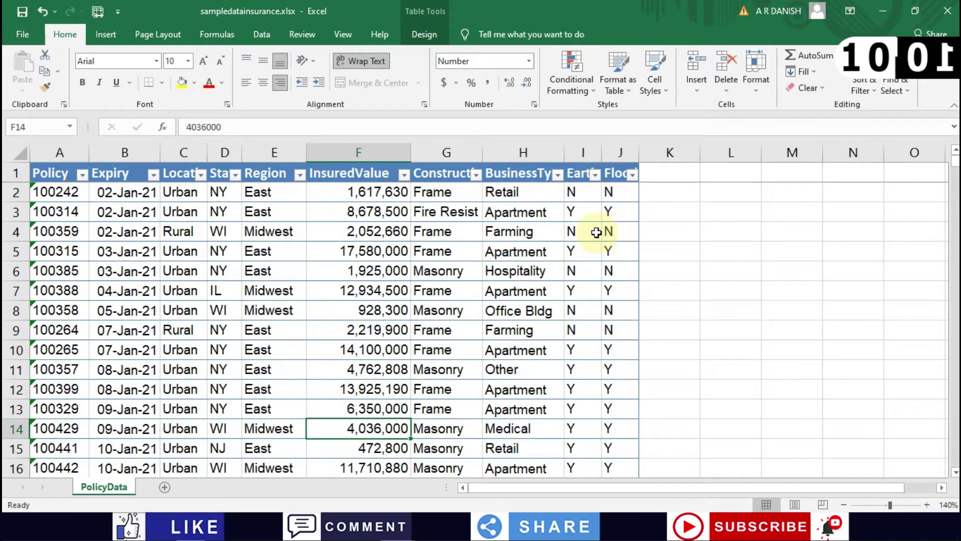
Review the insured values 1,925,000 in F6 and 8,678,500 in F3 while scrolling the policy table
click(318, 272)
scroll(318, 273, down, 2)
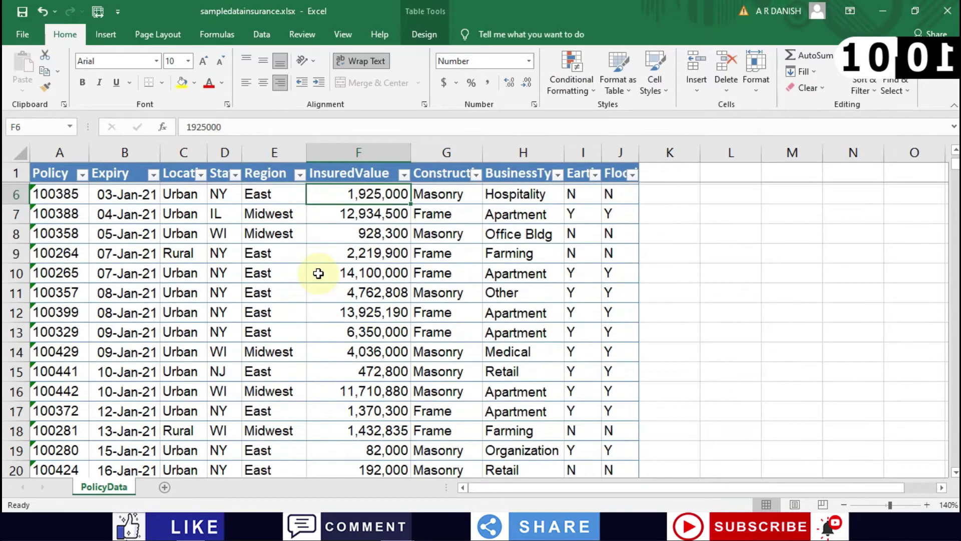
scroll(318, 273, up, 2)
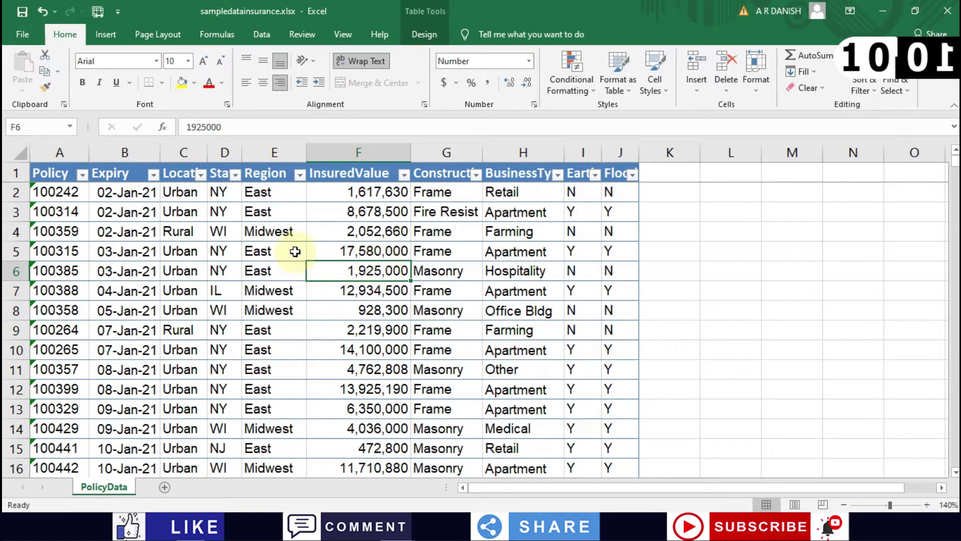
click(376, 212)
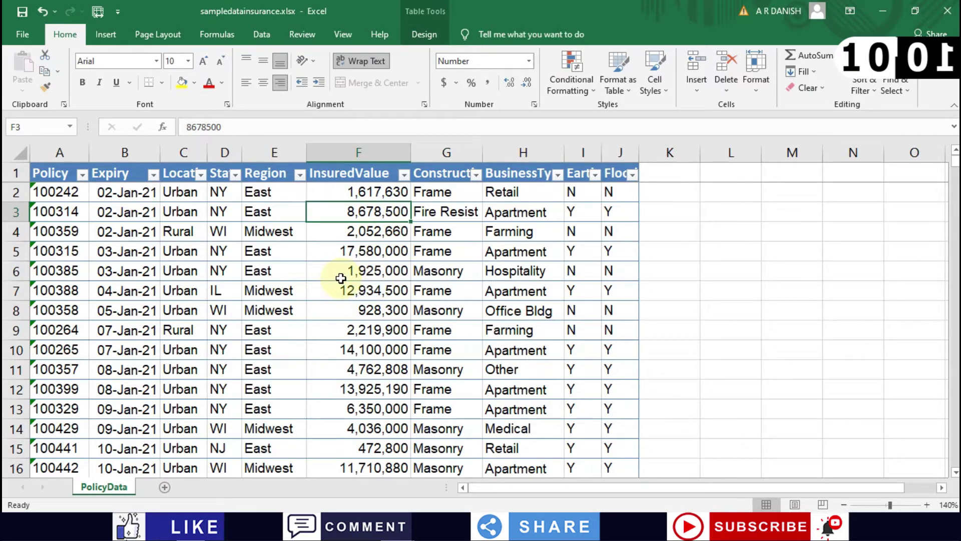
scroll(452, 299, down, 5)
scroll(452, 299, up, 5)
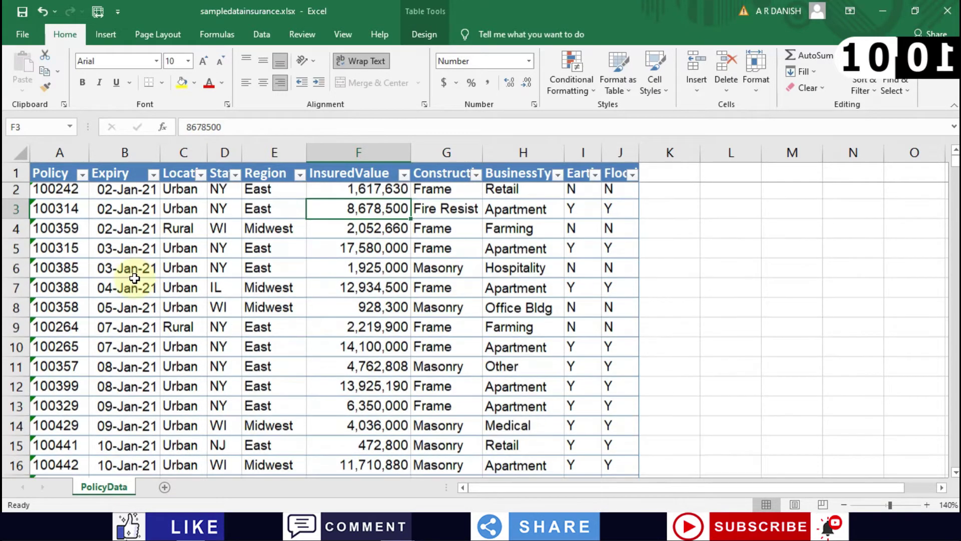
scroll(134, 279, down, 6)
scroll(135, 278, up, 1)
scroll(134, 278, up, 6)
scroll(135, 278, down, 11)
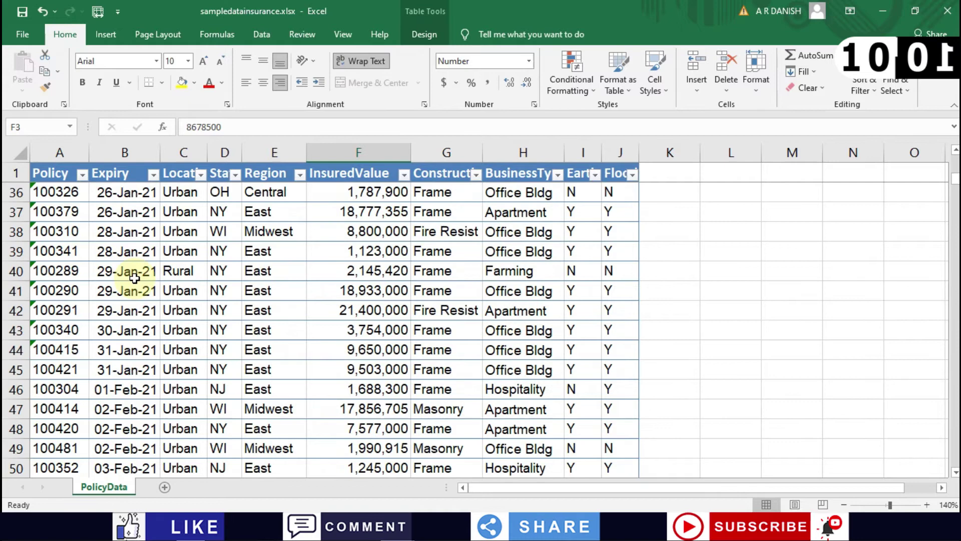
scroll(134, 278, down, 18)
scroll(134, 278, down, 9)
scroll(134, 279, down, 20)
scroll(134, 278, down, 20)
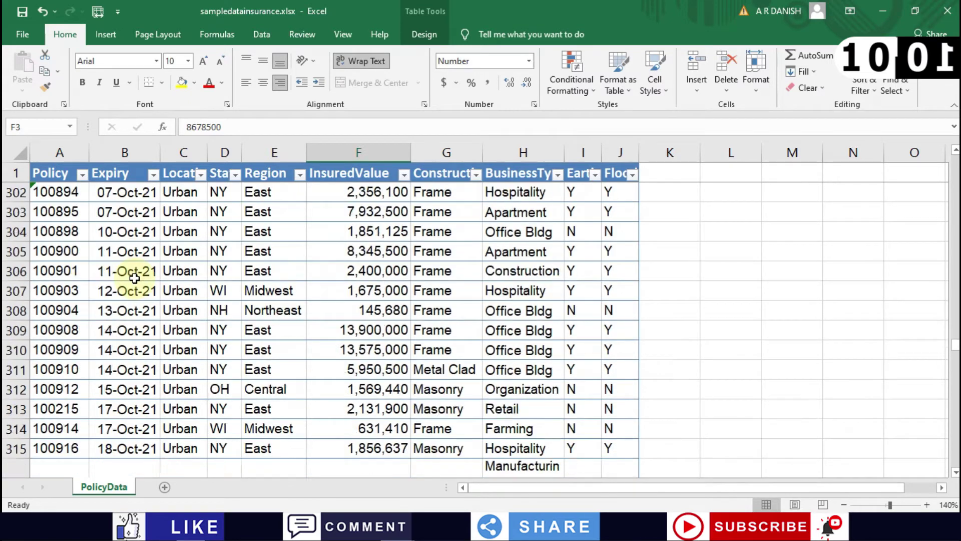
scroll(134, 278, down, 3)
scroll(261, 320, down, 18)
scroll(263, 322, down, 3)
scroll(262, 322, down, 1)
scroll(262, 321, down, 3)
scroll(263, 322, down, 1)
scroll(263, 322, down, 3)
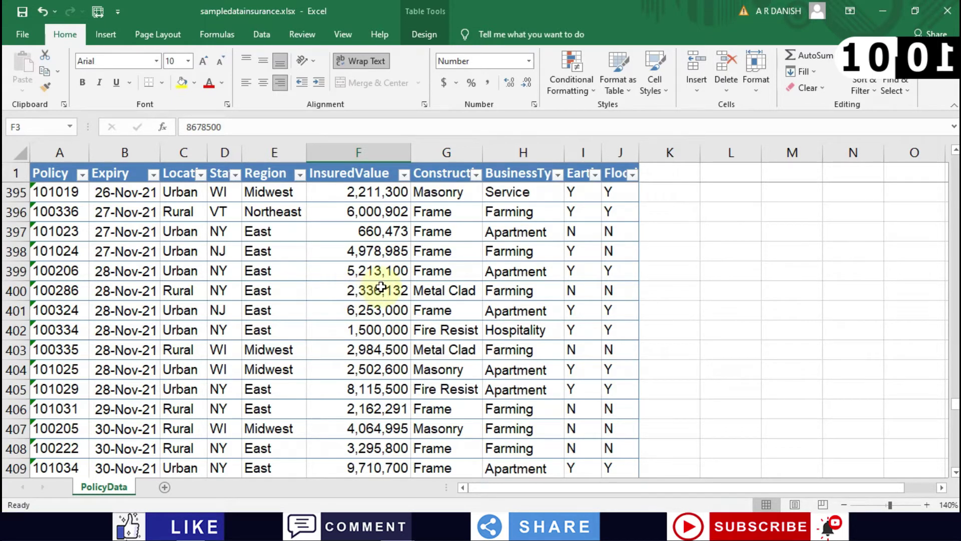
scroll(489, 296, up, 20)
scroll(489, 298, up, 20)
scroll(489, 298, up, 20)
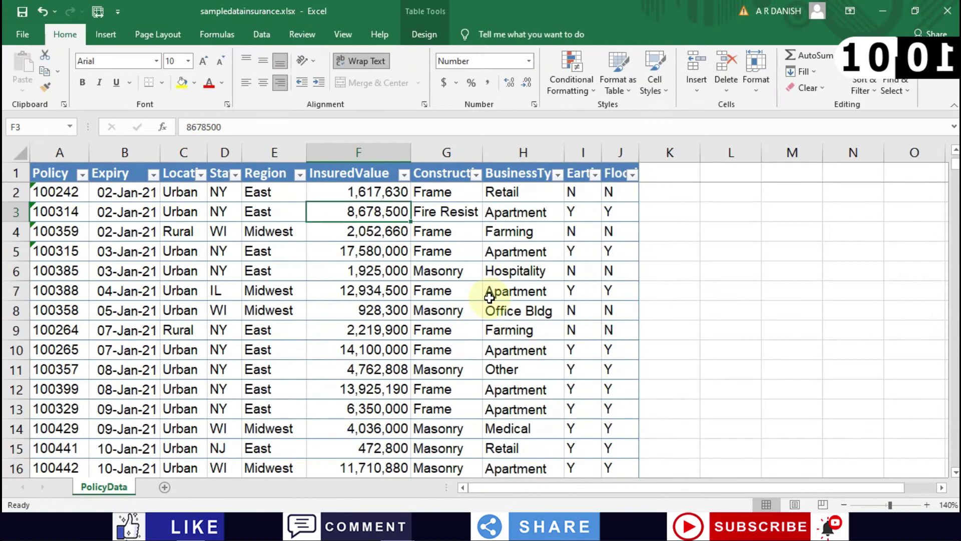
Inspect the occupancy and Earthquake columns, selecting Hospitality in H6 and the Y in I5
click(528, 272)
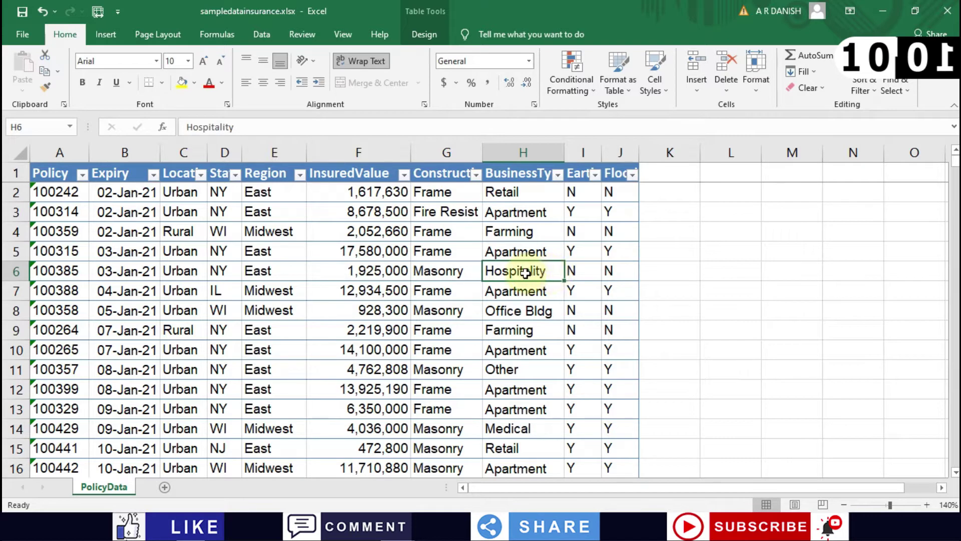
click(573, 251)
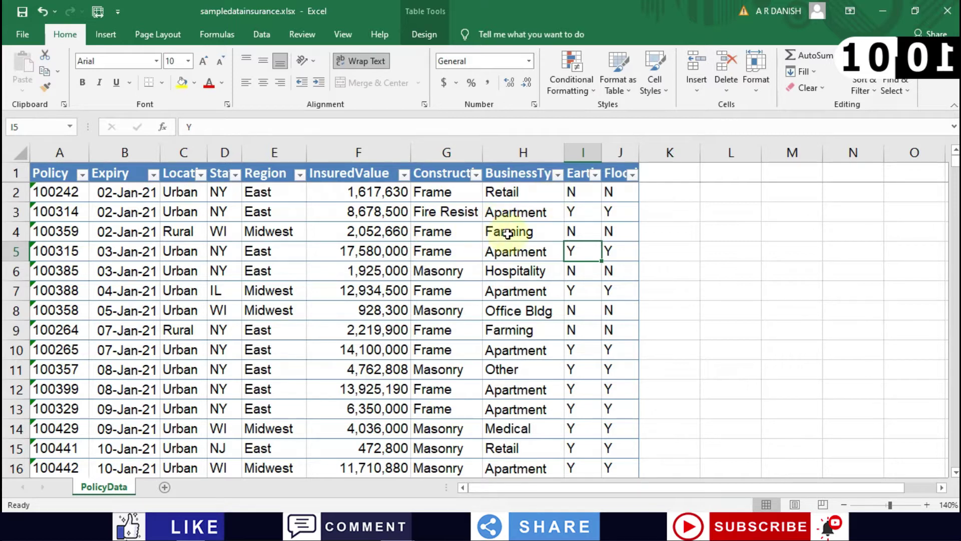
scroll(396, 253, down, 1)
scroll(396, 253, down, 20)
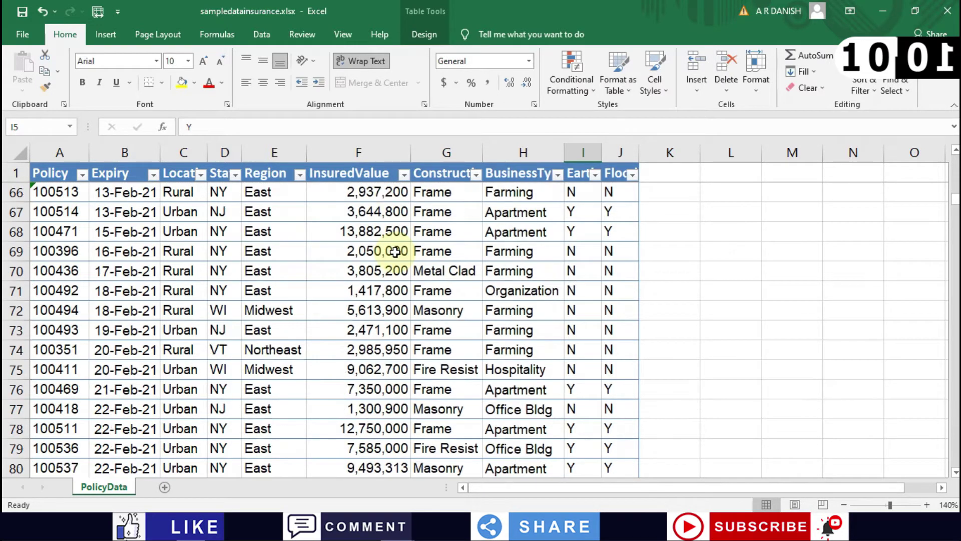
scroll(396, 253, up, 20)
scroll(403, 272, down, 1)
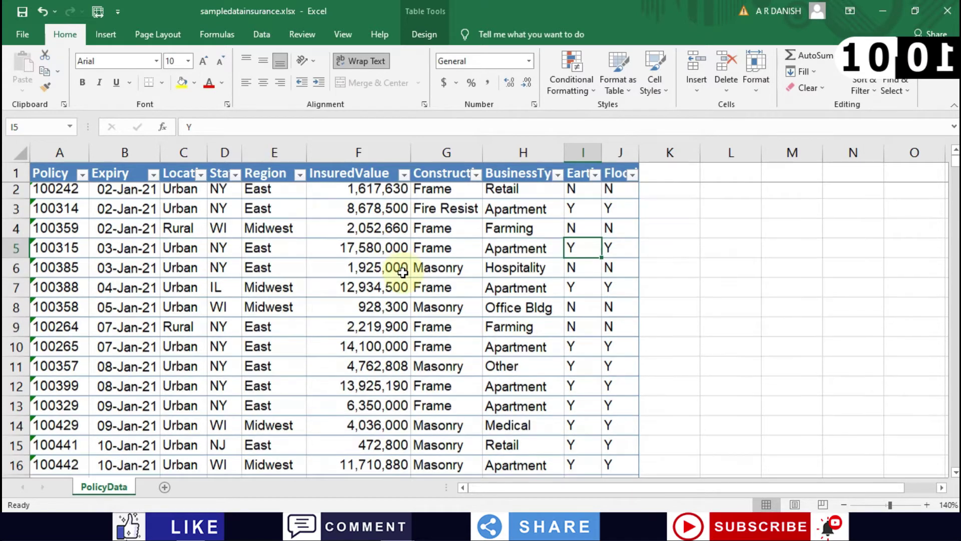
scroll(403, 272, down, 5)
scroll(403, 272, down, 3)
scroll(402, 272, down, 7)
scroll(403, 271, down, 14)
scroll(403, 271, down, 4)
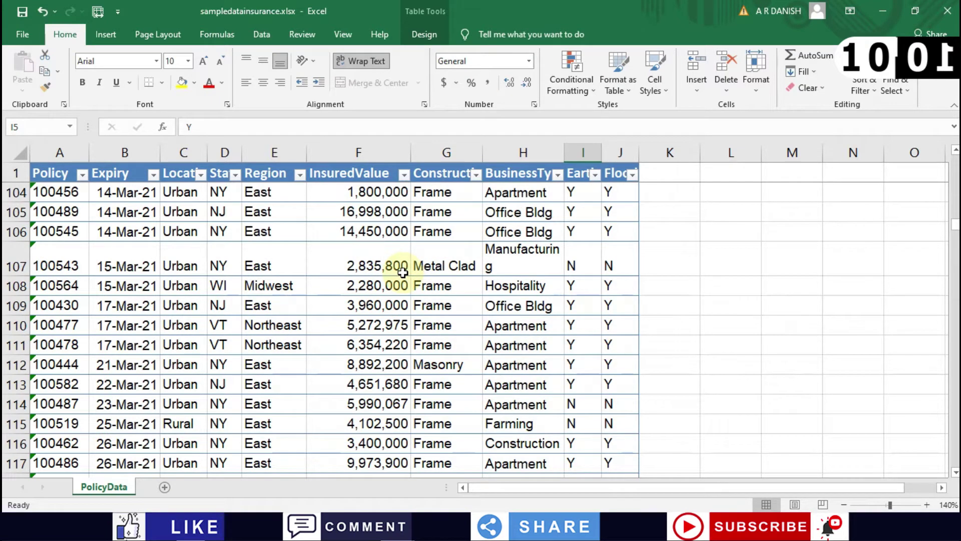
scroll(403, 272, down, 1)
scroll(403, 272, down, 2)
scroll(403, 272, up, 8)
scroll(403, 272, up, 20)
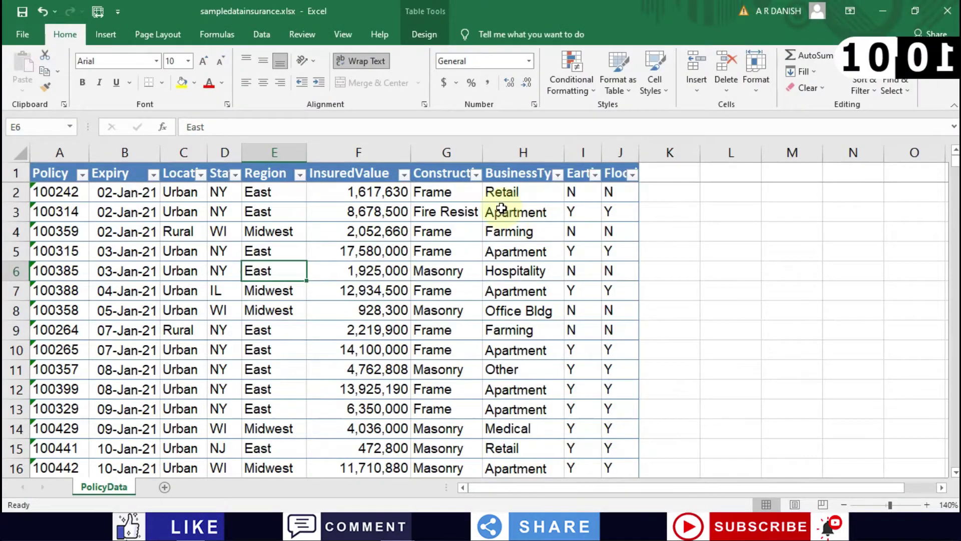
scroll(195, 260, down, 2)
scroll(195, 261, up, 2)
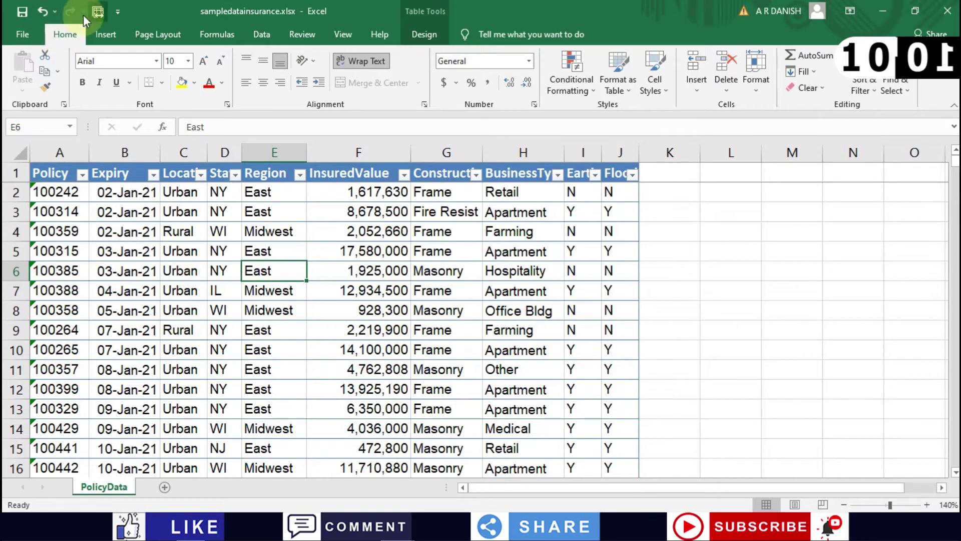
Open the Find and Replace dialog from Home > Find & Select > Replace
click(239, 33)
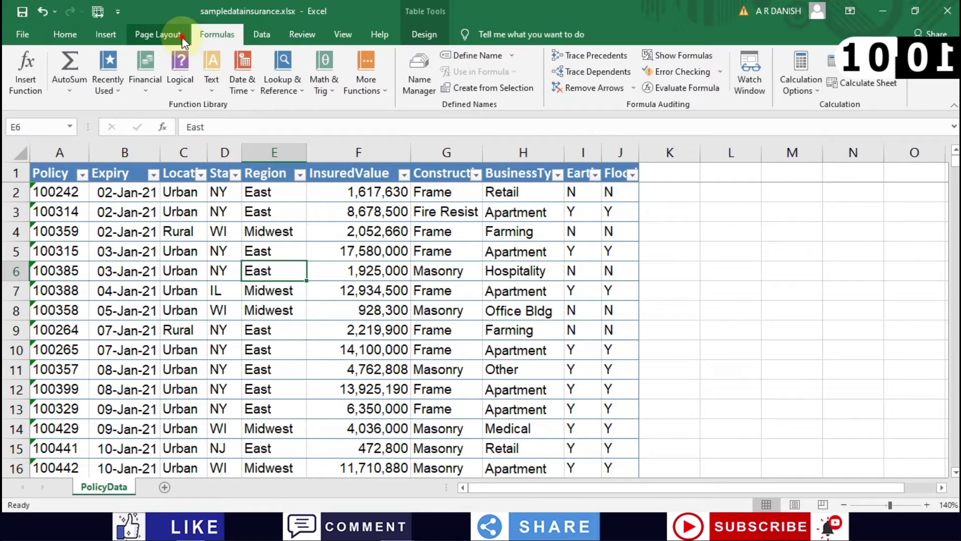
click(165, 34)
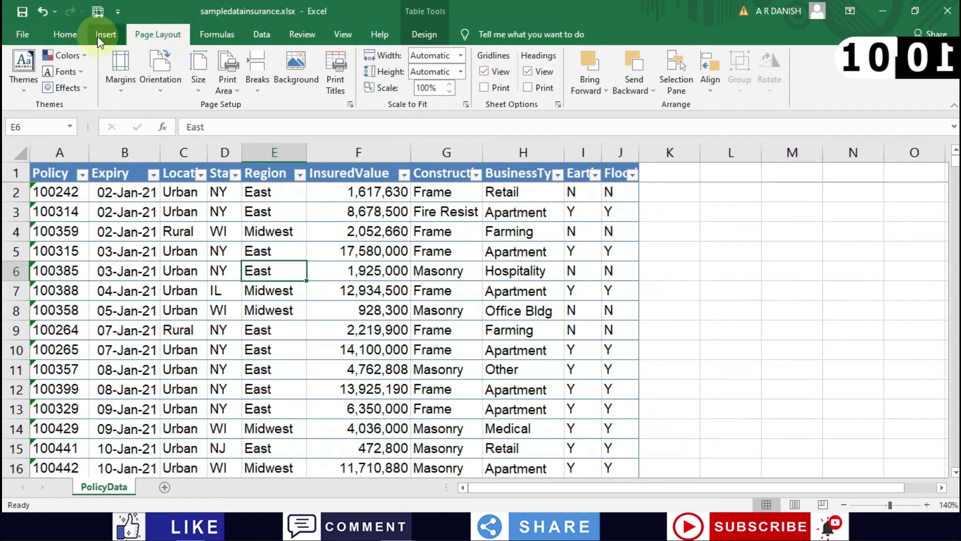
click(64, 35)
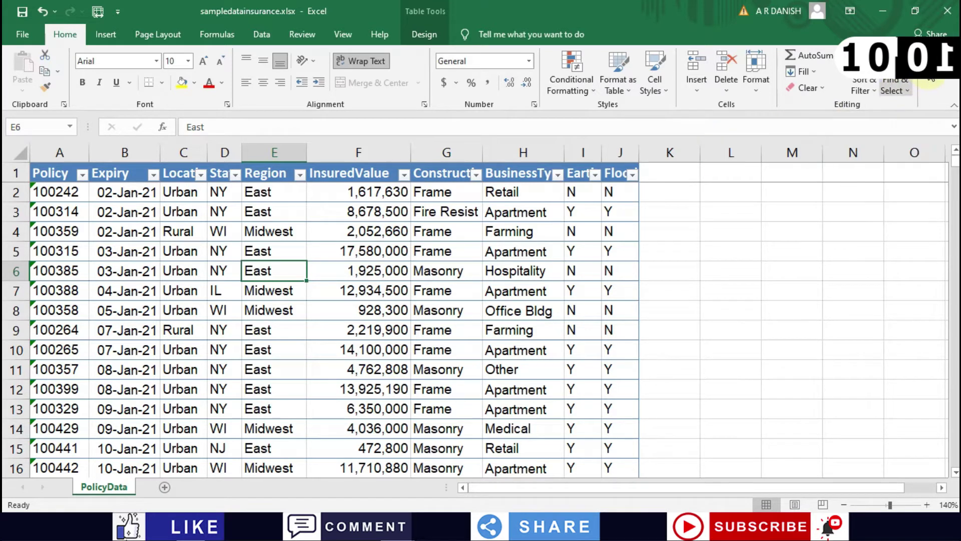
click(904, 84)
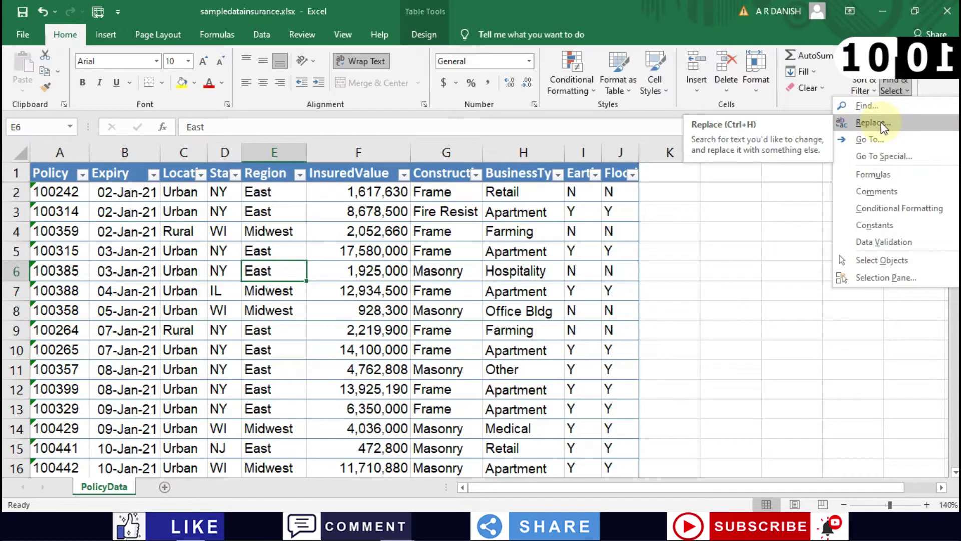
click(885, 109)
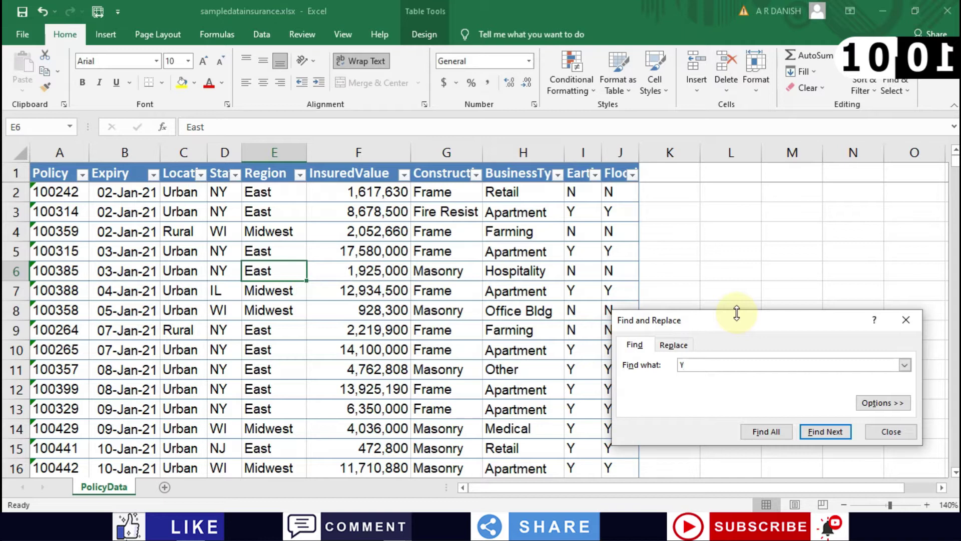
Move the dialog off the data and find the next four cells containing Y
mouse_move(752, 320)
mouse_down()
mouse_move(795, 200)
mouse_move(784, 185)
mouse_up()
key(Return)
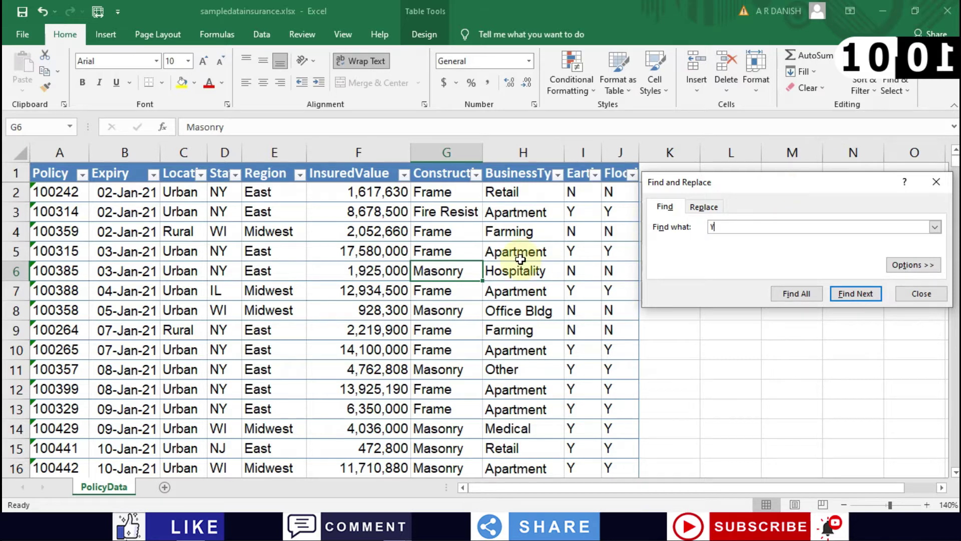
key(Return)
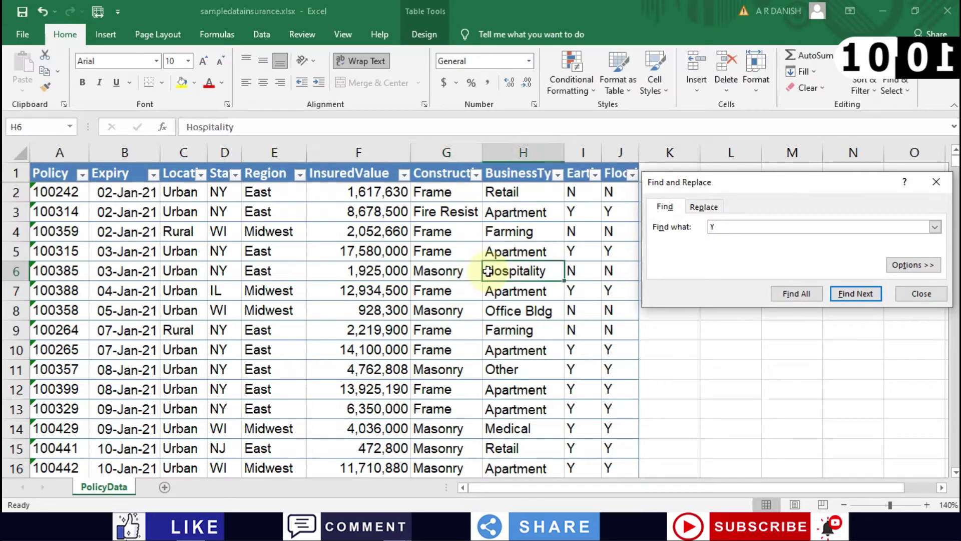
key(Return)
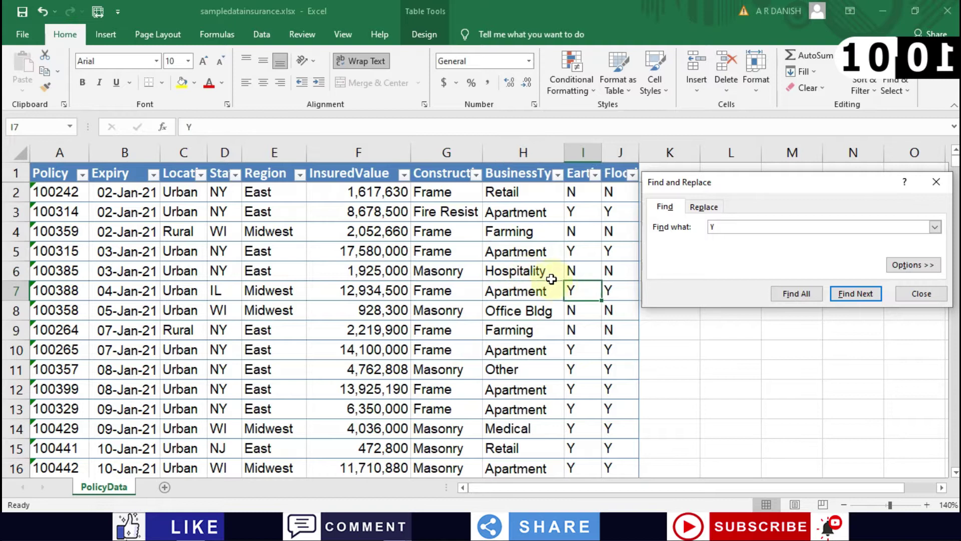
key(Return)
key(Return)
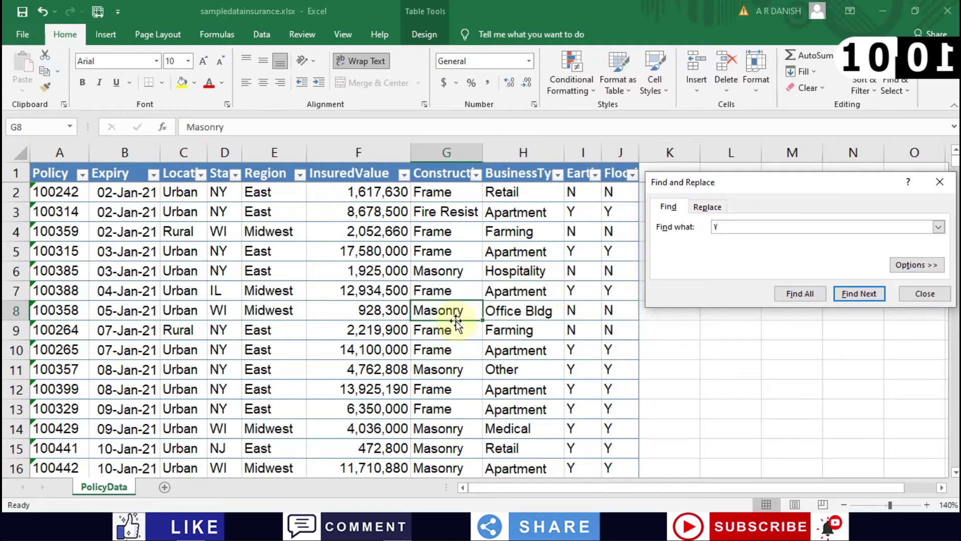
Change the search term to Frame and step through the Frame matches in the Construction column
double_click(761, 228)
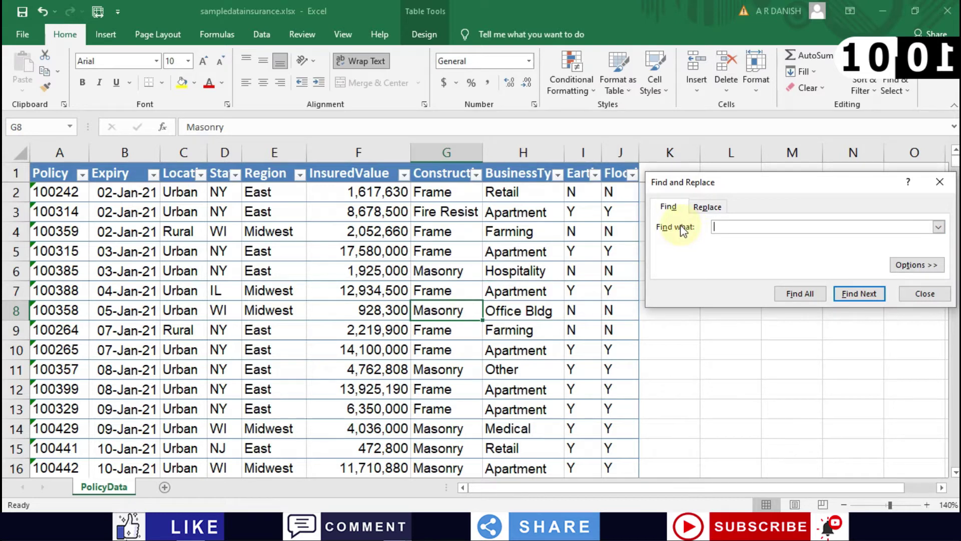
text(Frame)
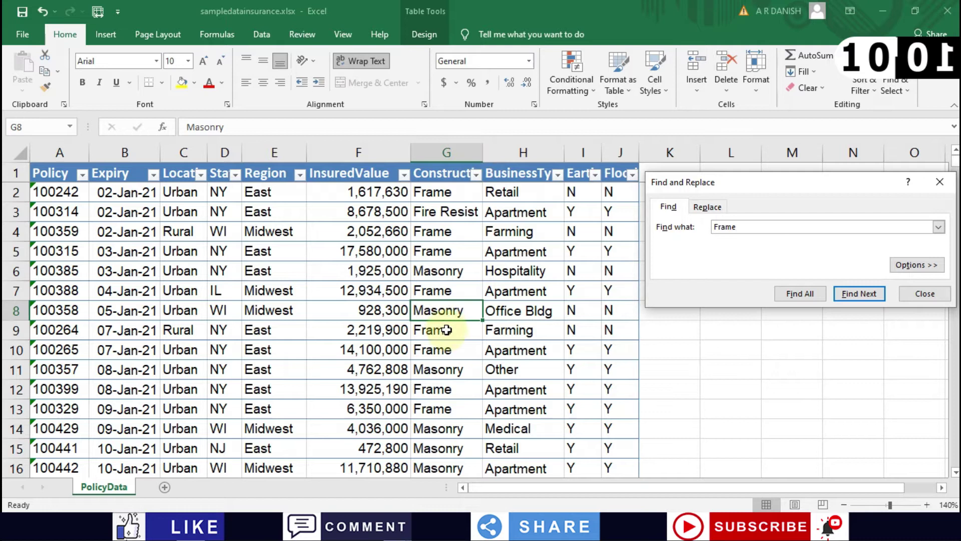
click(872, 295)
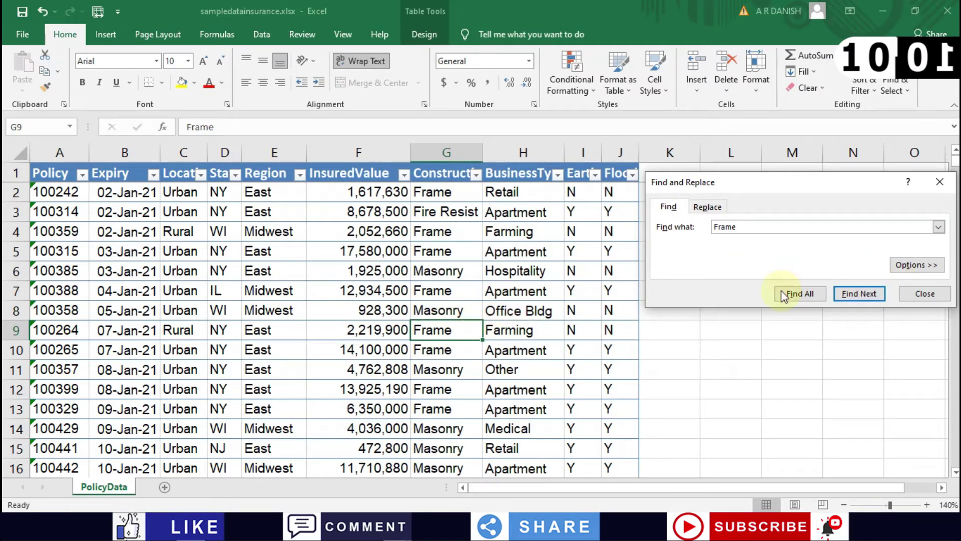
click(852, 293)
click(853, 293)
click(852, 294)
click(853, 293)
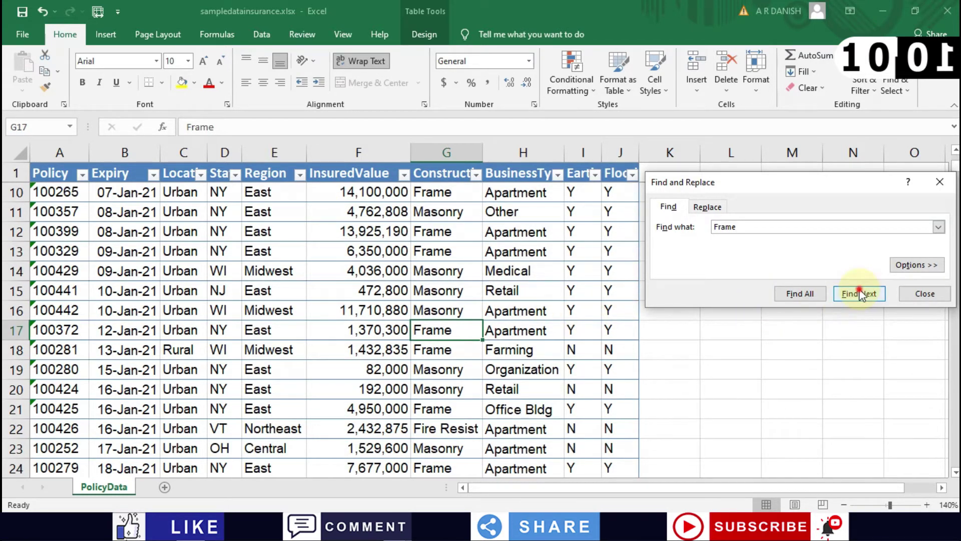
click(859, 294)
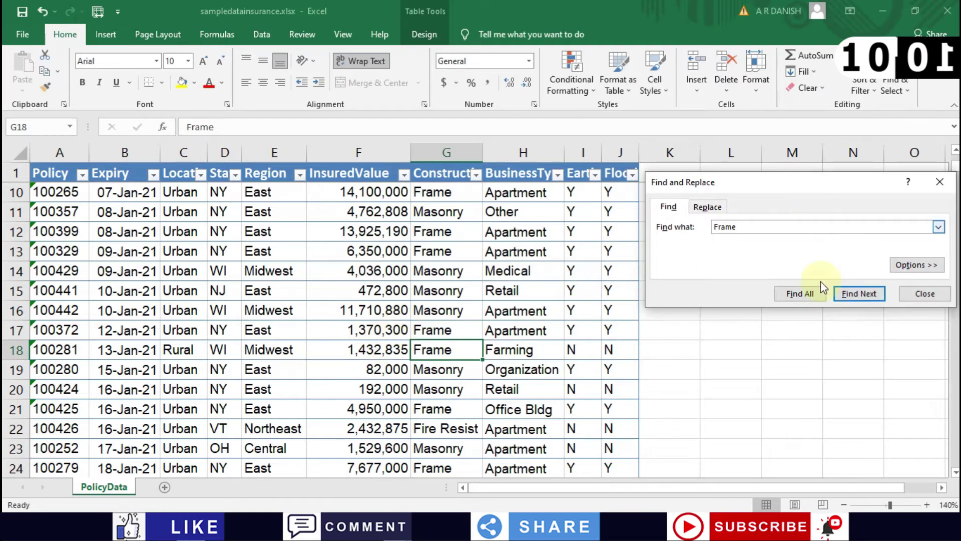
Clear the search term and close the Find and Replace window
drag(797, 223, 689, 230)
key(BackSpace)
click(926, 296)
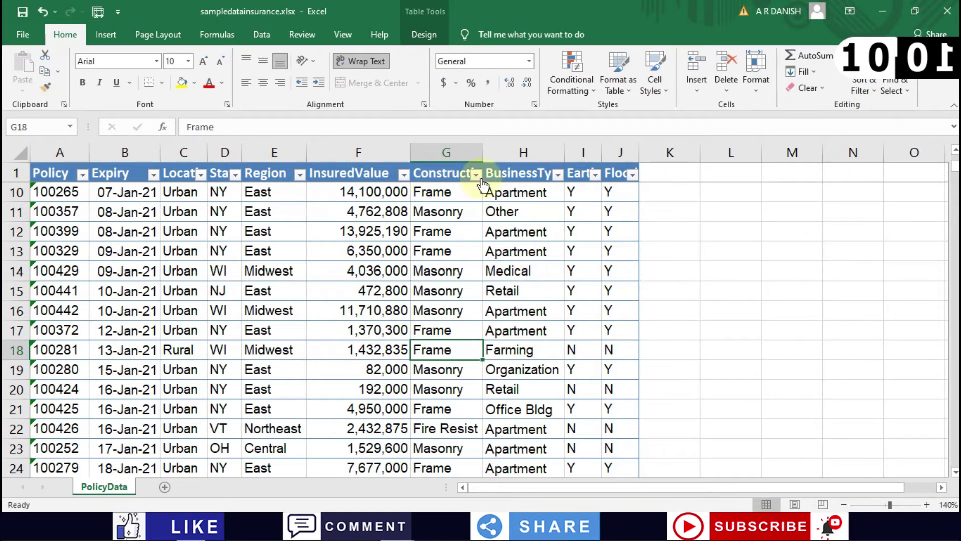
Reopen Find and Replace on the Replace page and clear the old replacement value
scroll(289, 250, up, 1)
scroll(590, 251, up, 2)
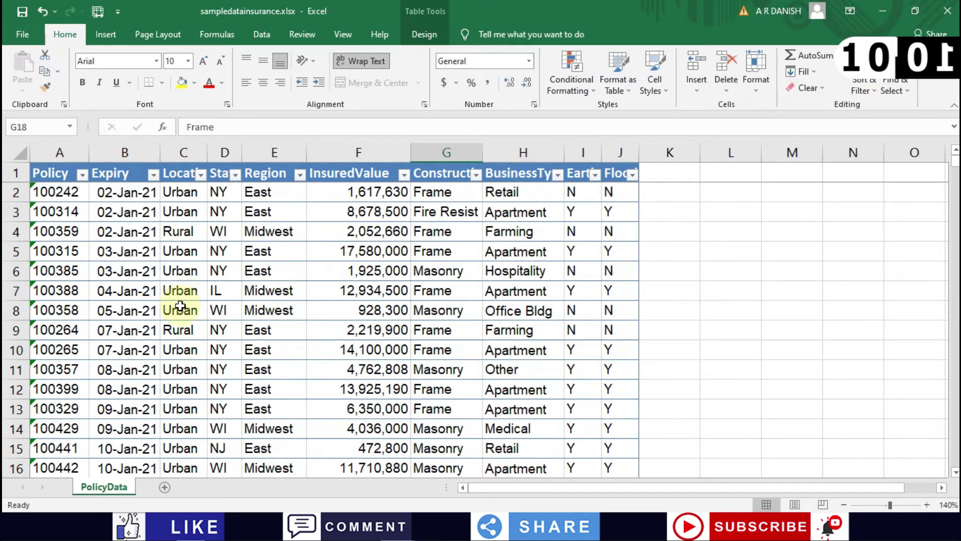
click(904, 81)
click(873, 125)
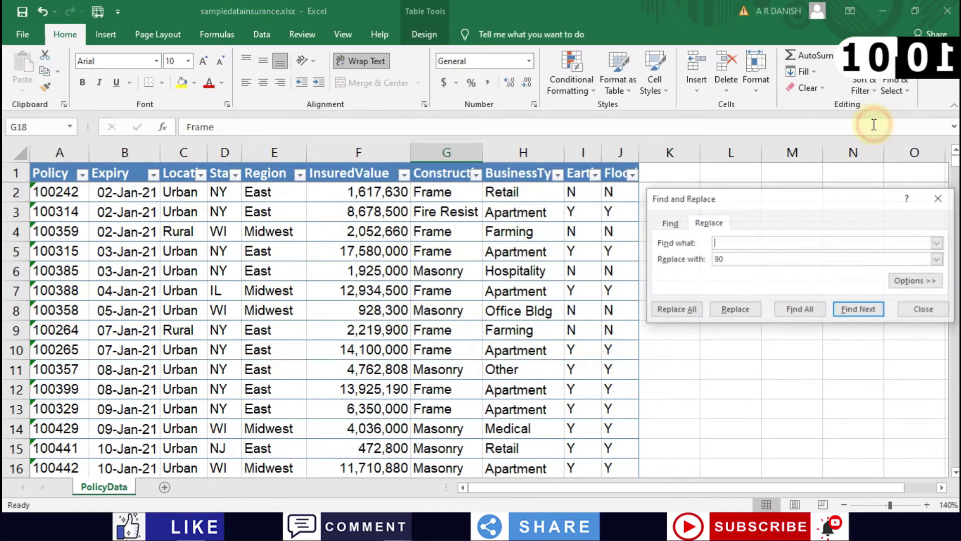
click(736, 257)
key(BackSpace)
key(BackSpace)
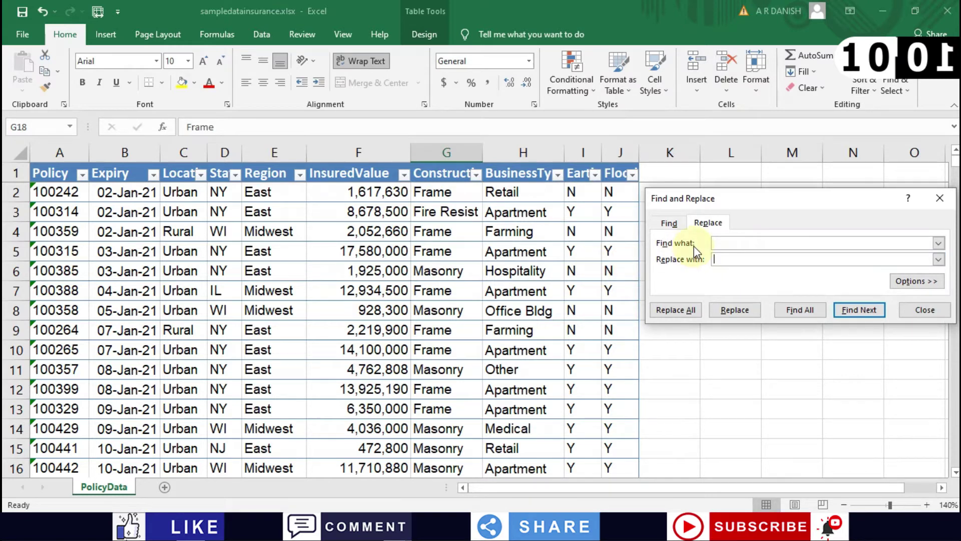
click(724, 258)
Check the East regions in E5 and E2, ending with cell A2 selected
click(309, 274)
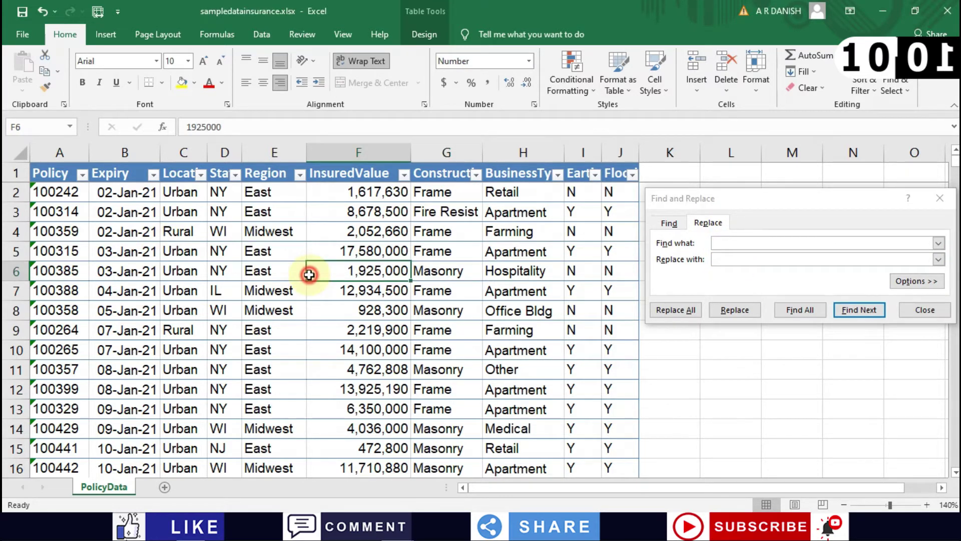
click(276, 252)
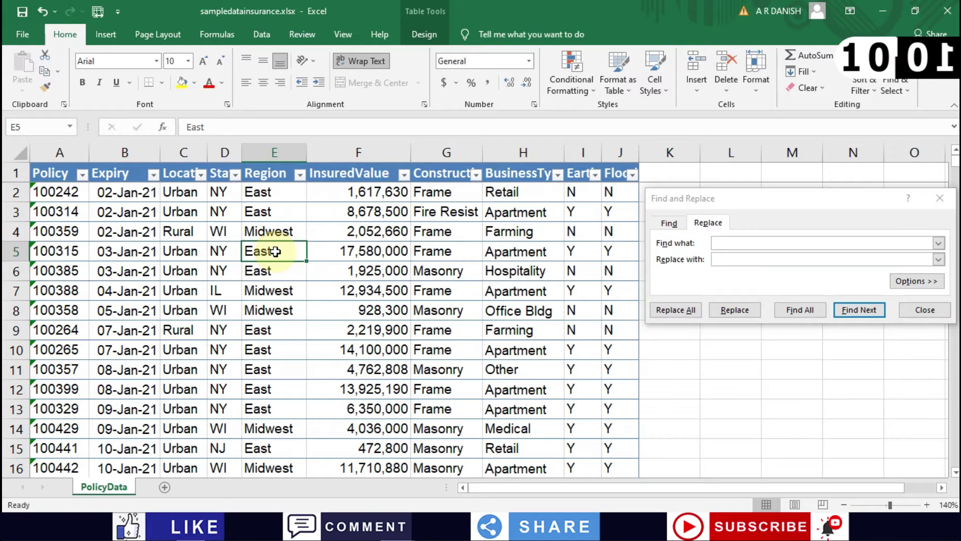
scroll(275, 251, down, 2)
scroll(276, 252, down, 1)
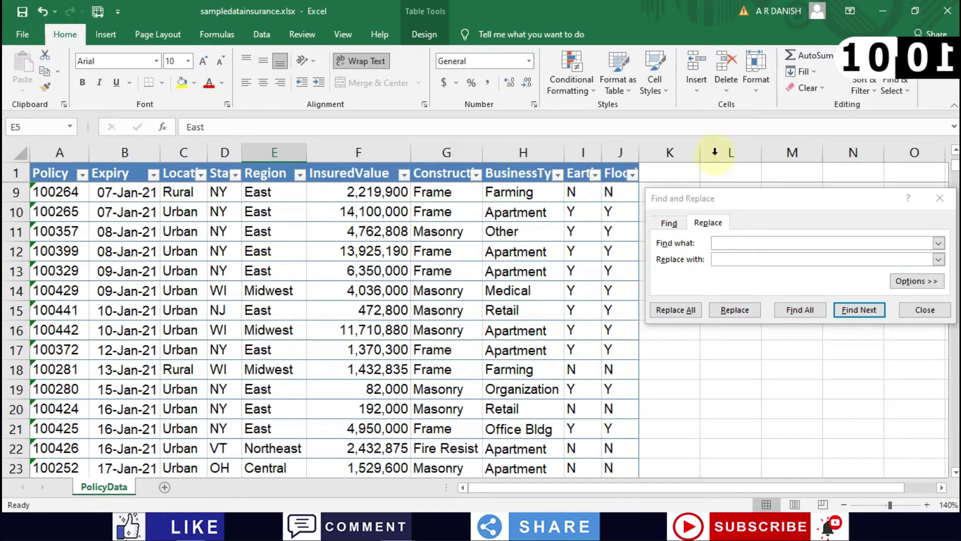
click(218, 257)
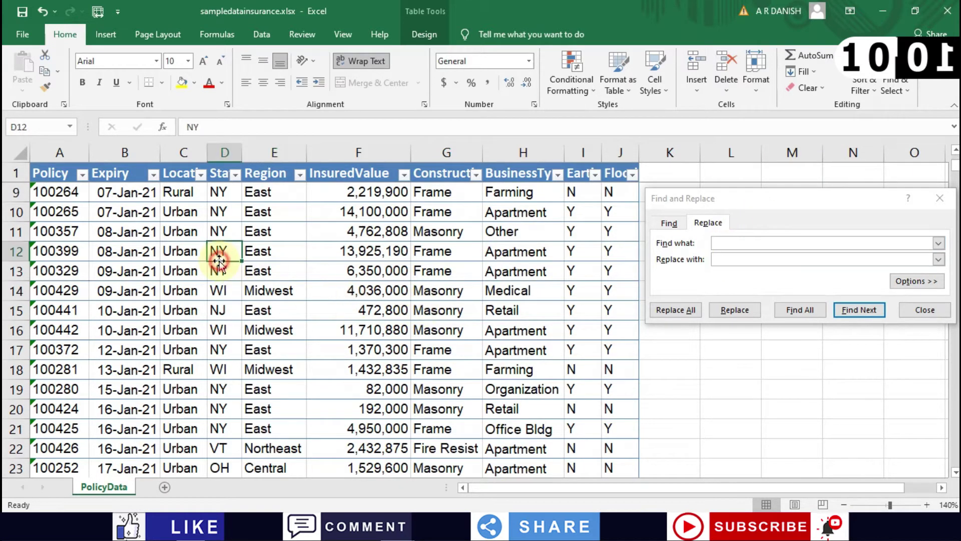
scroll(219, 258, up, 3)
click(298, 196)
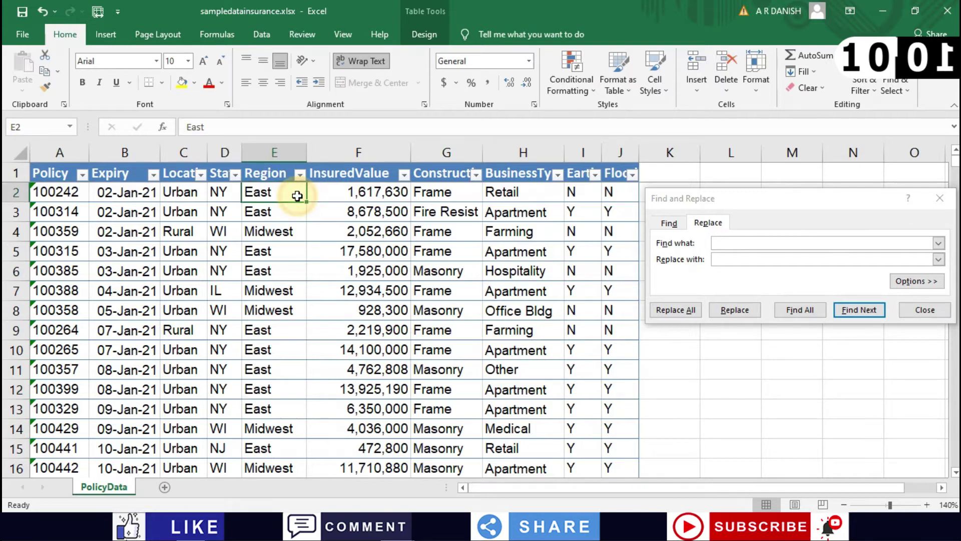
click(49, 194)
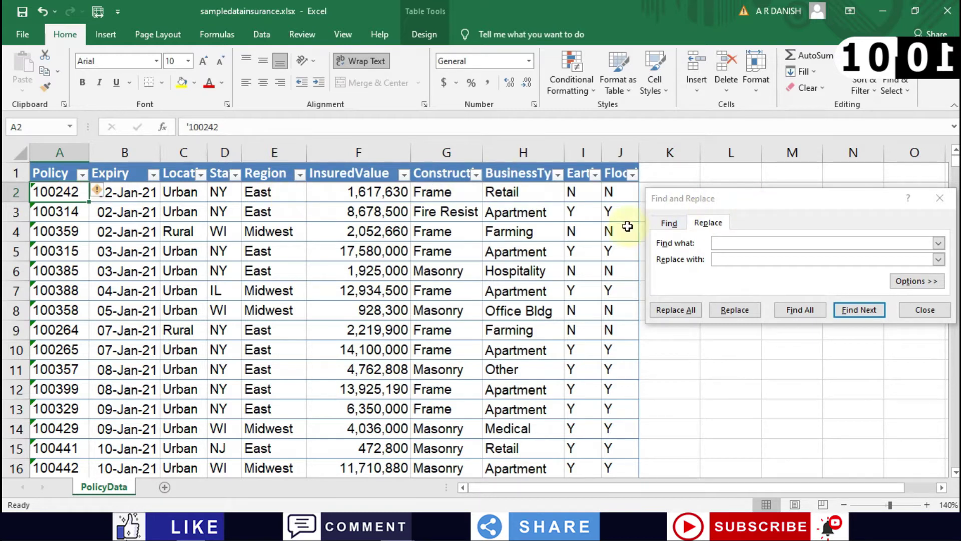
Set East as the search term and West as the replacement, starting from cell A2
click(731, 242)
text(East)
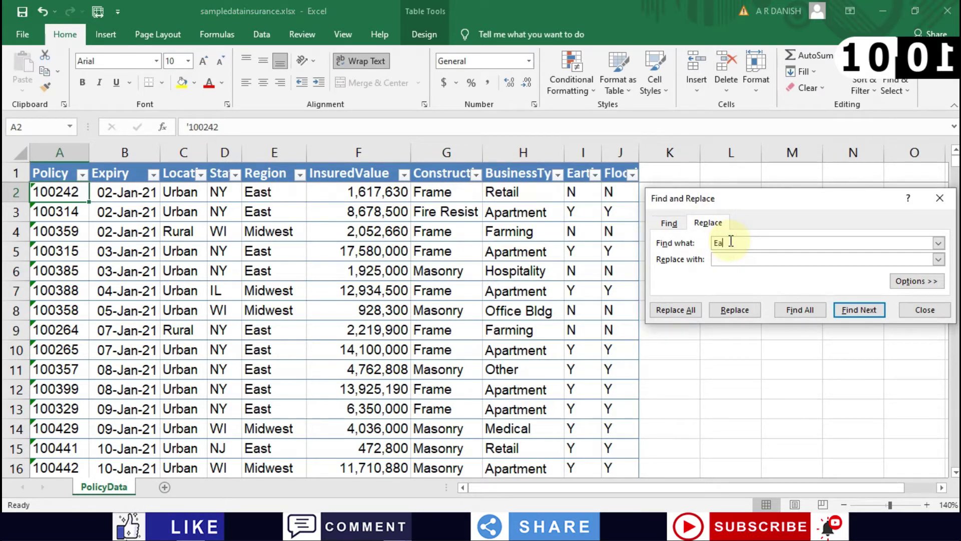
click(255, 251)
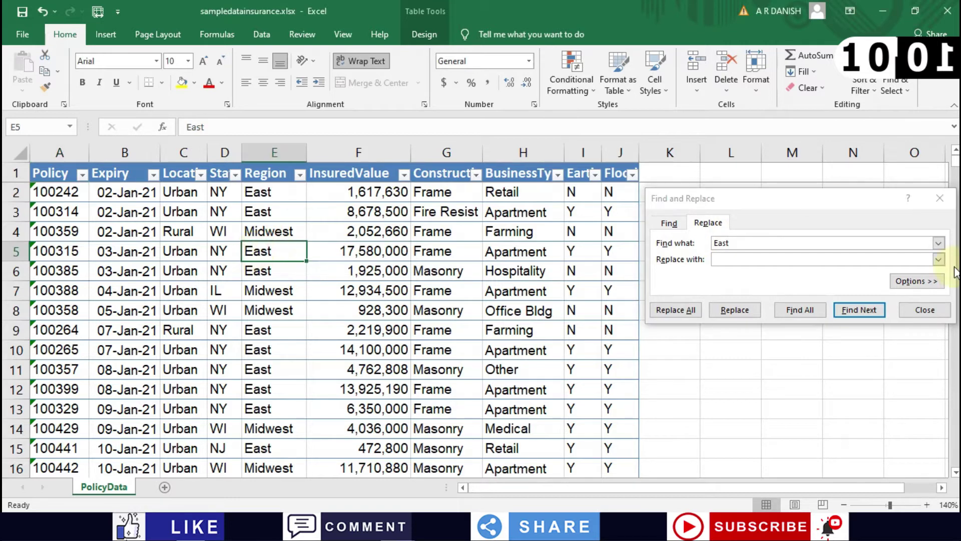
click(774, 244)
key(BackSpace)
key(BackSpace)
key(BackSpace)
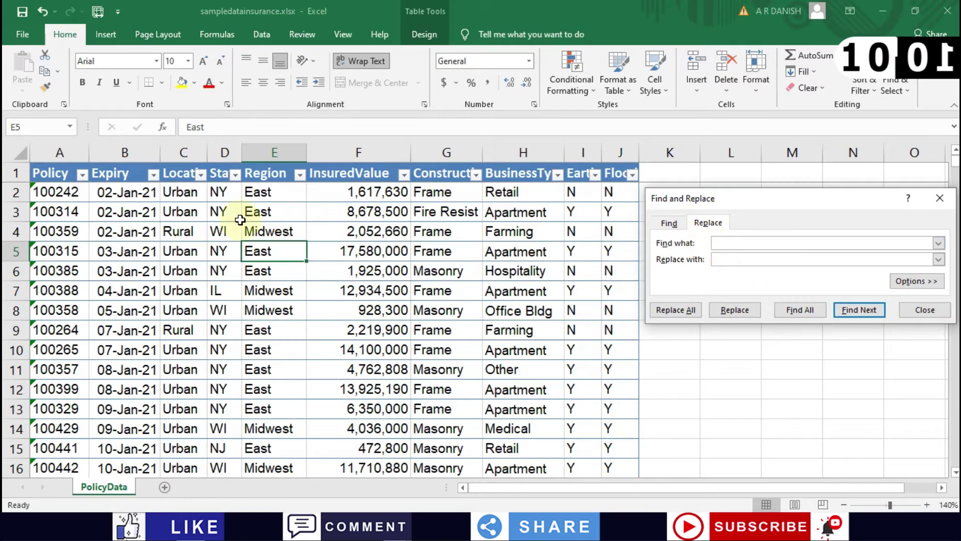
click(325, 249)
click(280, 257)
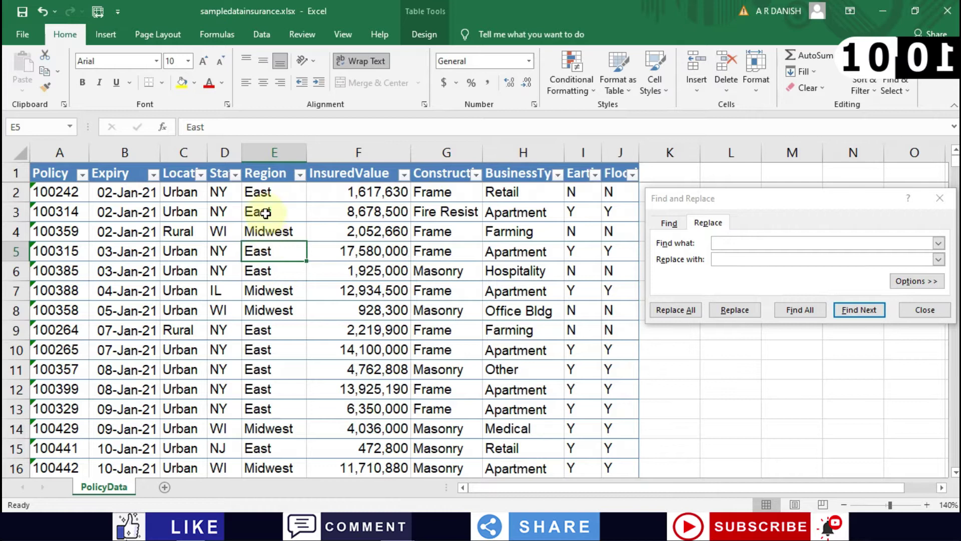
click(73, 201)
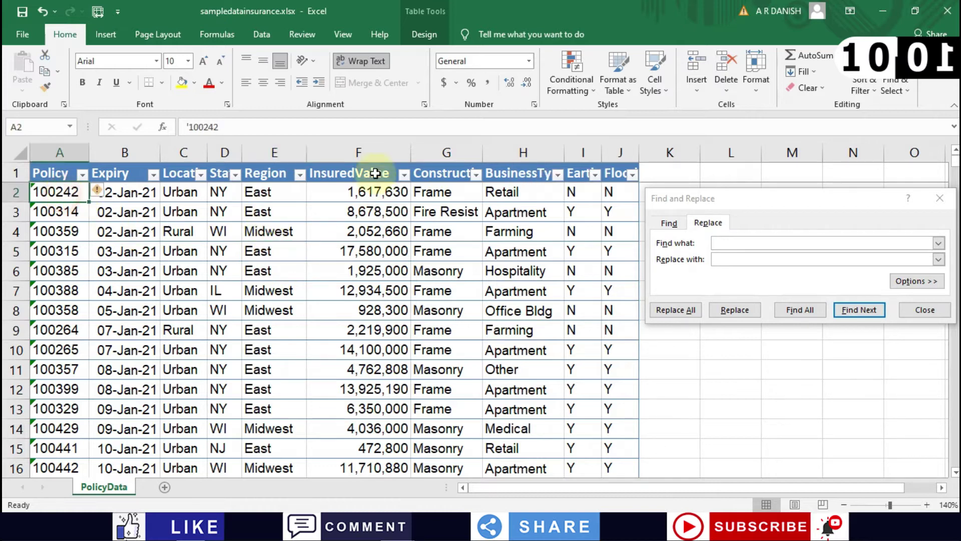
click(811, 243)
text(East)
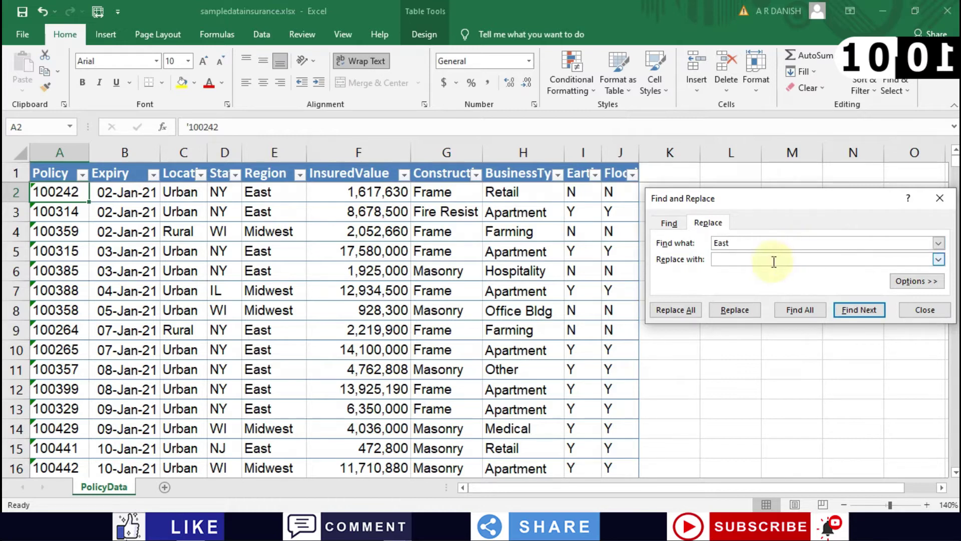
click(757, 263)
text(West)
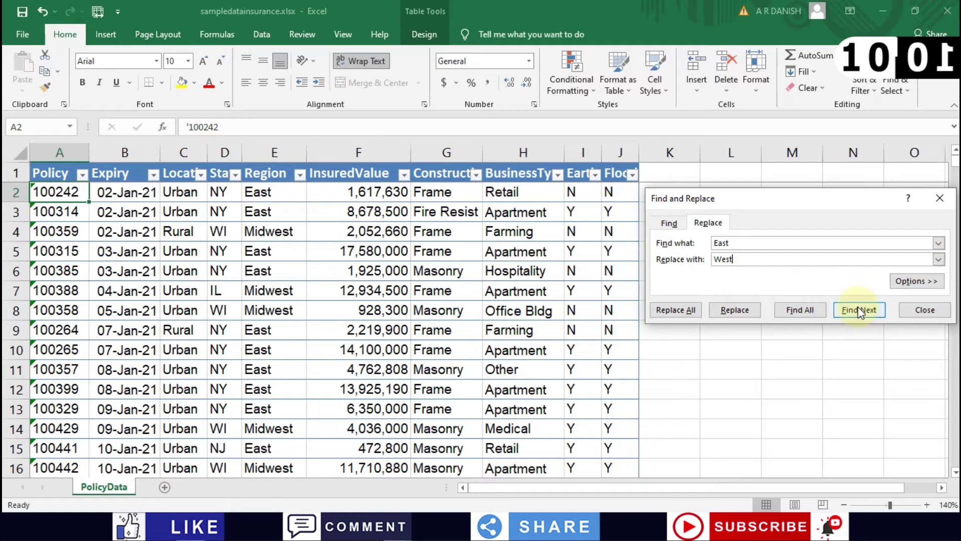
Replace East with West one match at a time in rows 2, 3, 5 and 6
click(859, 312)
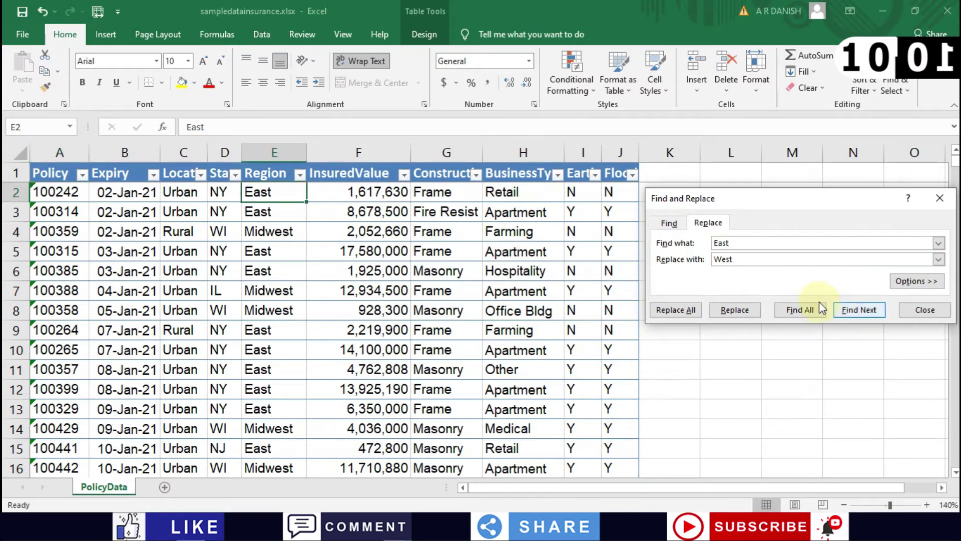
click(722, 311)
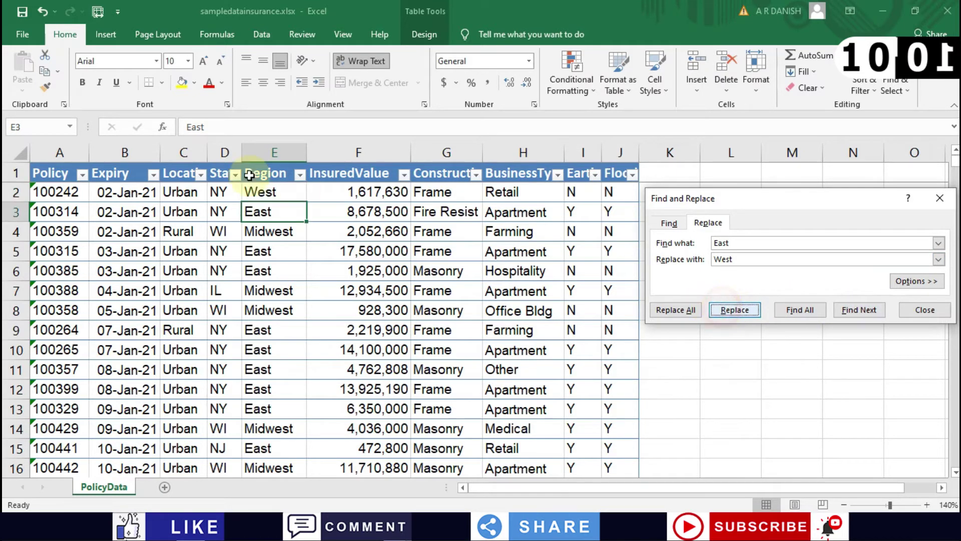
click(731, 310)
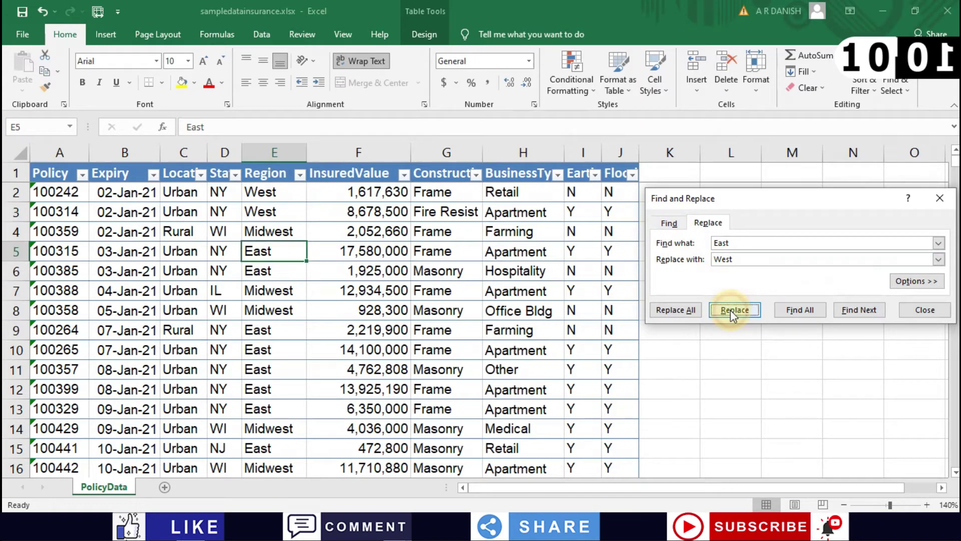
click(731, 310)
click(731, 310)
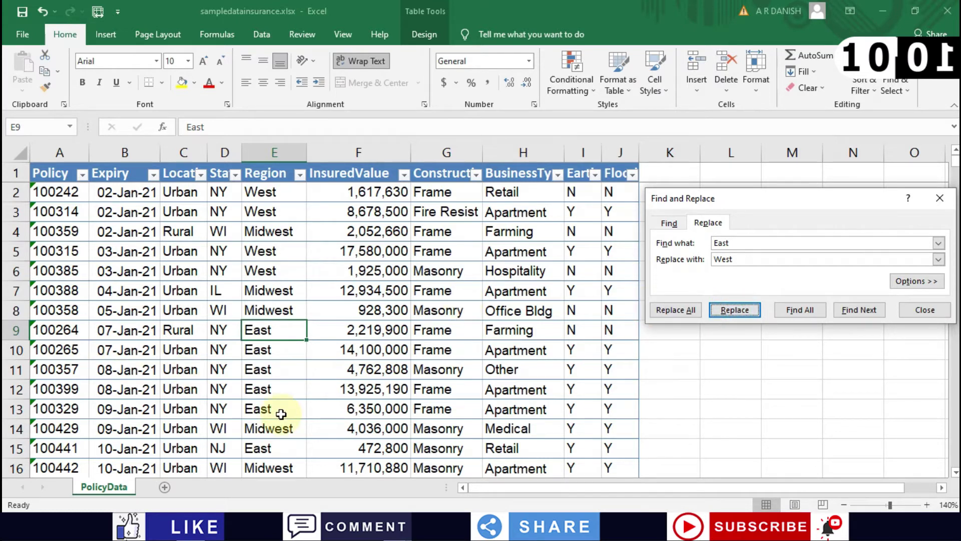
click(427, 313)
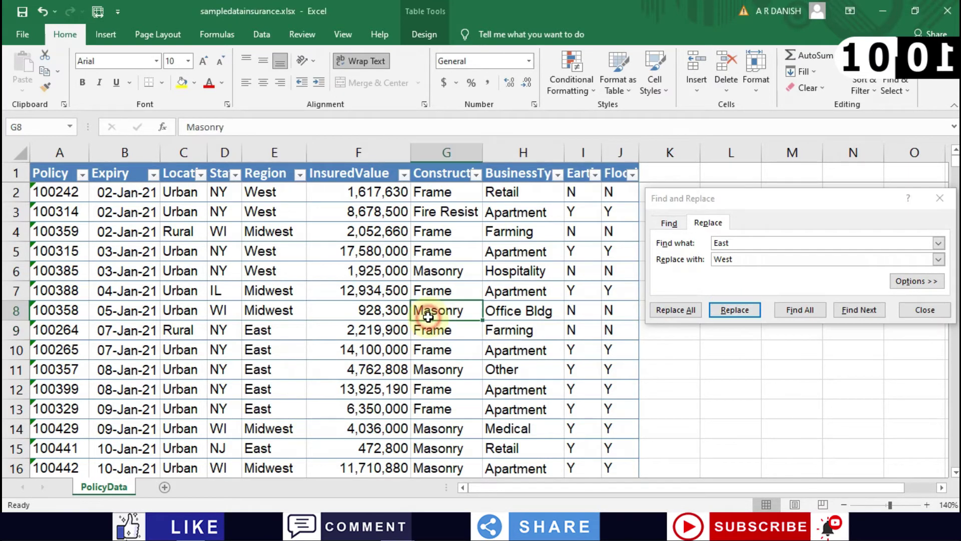
scroll(428, 315, down, 7)
scroll(428, 316, down, 3)
scroll(428, 314, up, 6)
scroll(428, 312, up, 4)
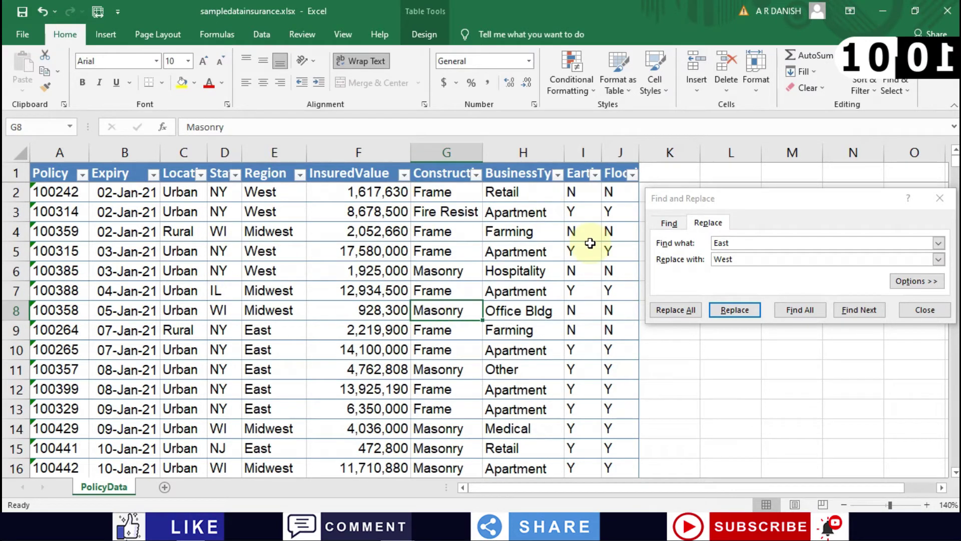
Replace all remaining East entries with West and dismiss the 367-replacements message
click(666, 309)
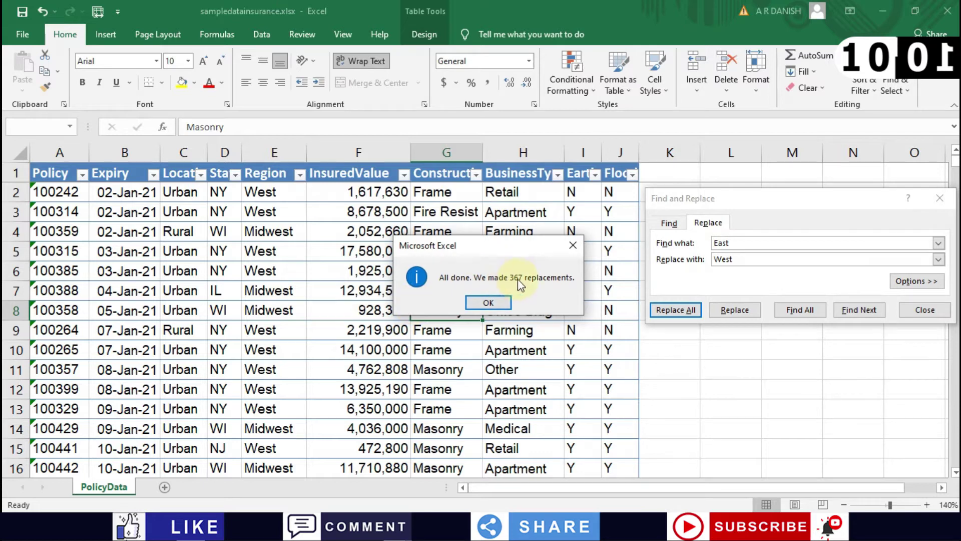
click(486, 301)
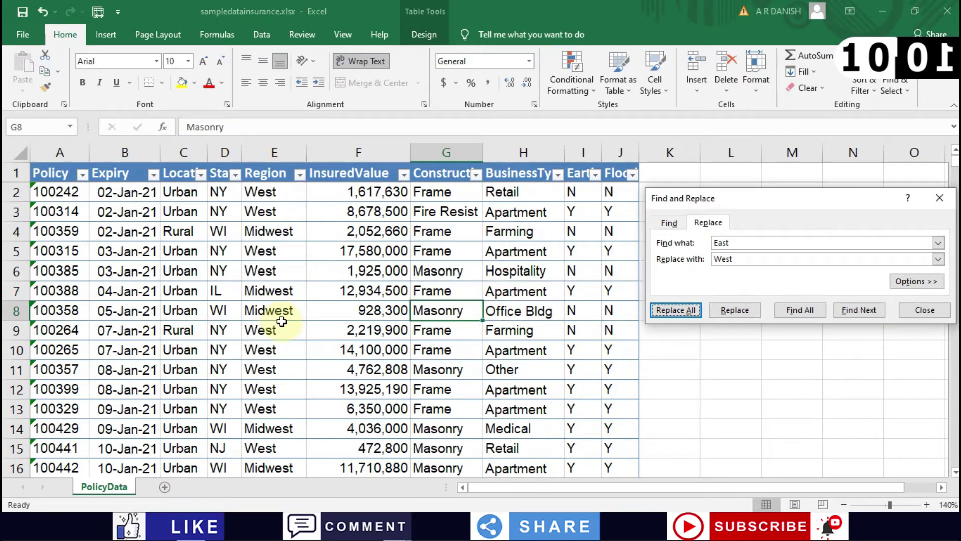
click(295, 350)
scroll(295, 350, down, 20)
scroll(297, 354, down, 20)
scroll(297, 354, down, 17)
scroll(297, 355, down, 14)
scroll(298, 354, up, 20)
scroll(297, 354, up, 20)
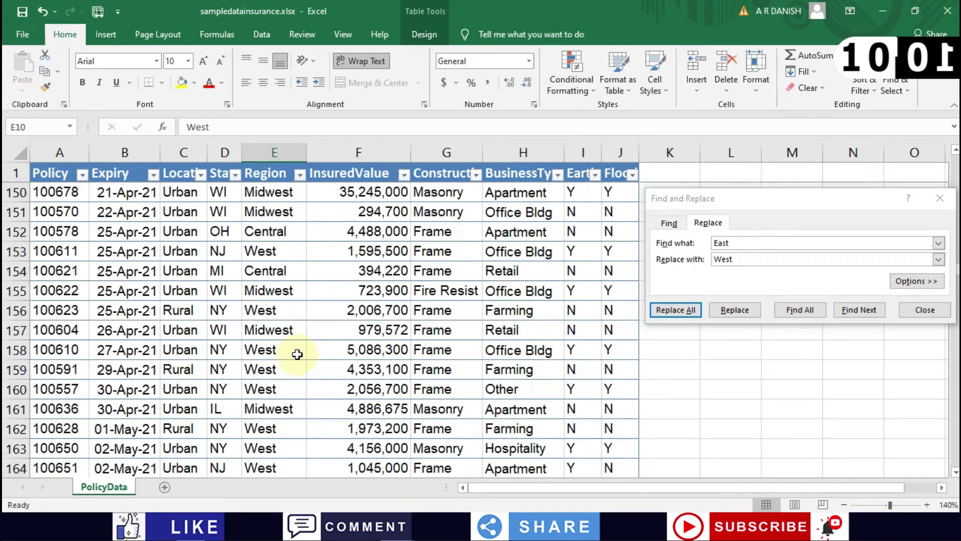
scroll(297, 354, up, 20)
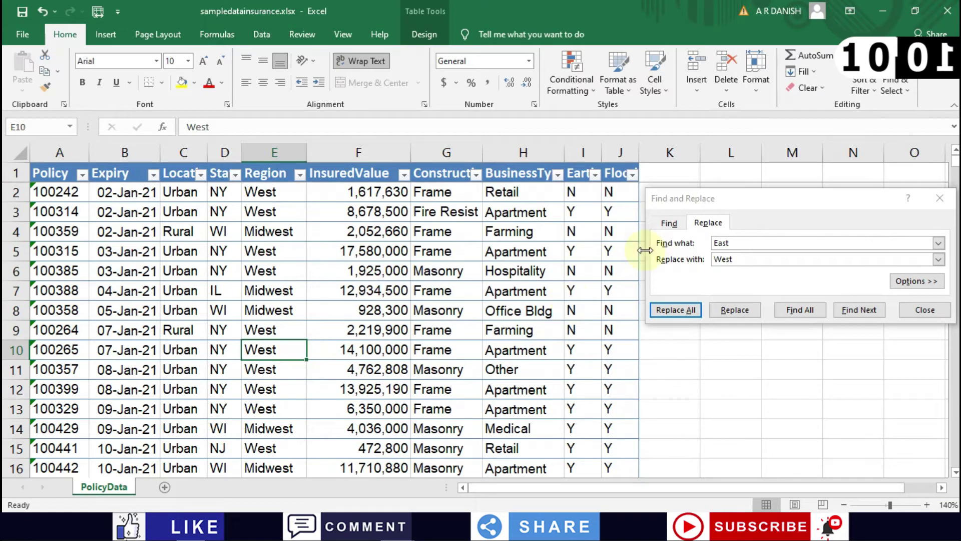
Close the dialog and undo the replacement so the Region column reads East again
click(917, 309)
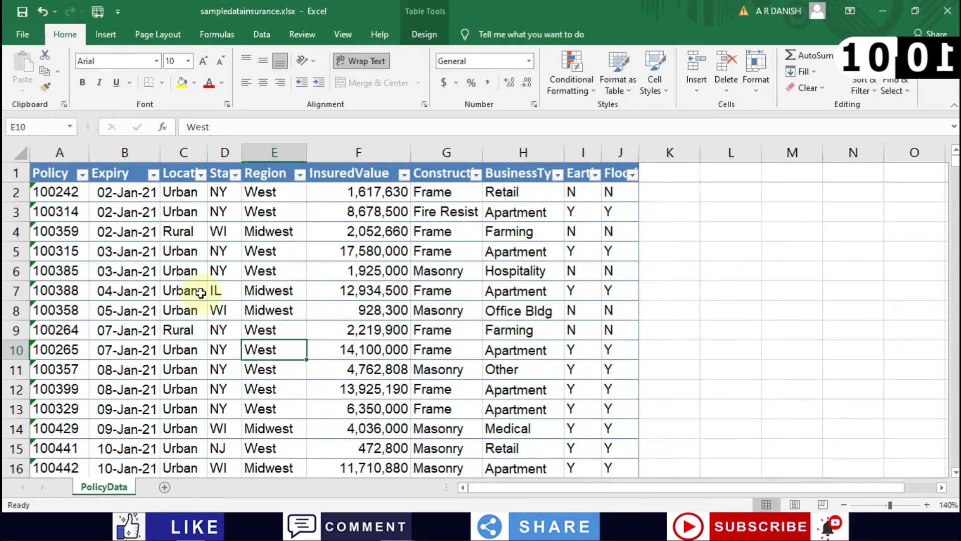
key(ctrl+z)
key(ctrl+z)
key(ctrl+z)
key(ctrl+z)
key(ctrl+z)
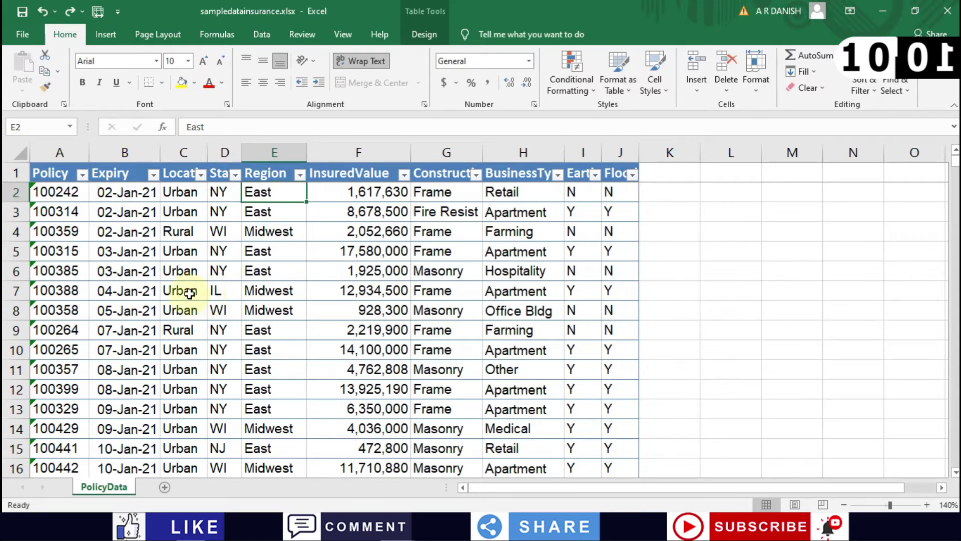
click(184, 292)
scroll(288, 273, down, 1)
scroll(288, 273, down, 20)
scroll(288, 273, up, 15)
scroll(288, 273, up, 1)
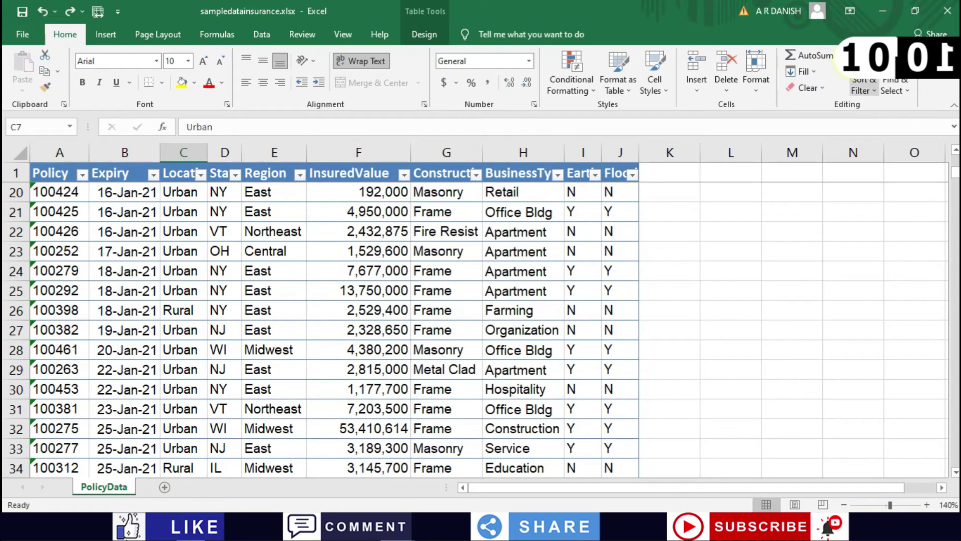
click(426, 230)
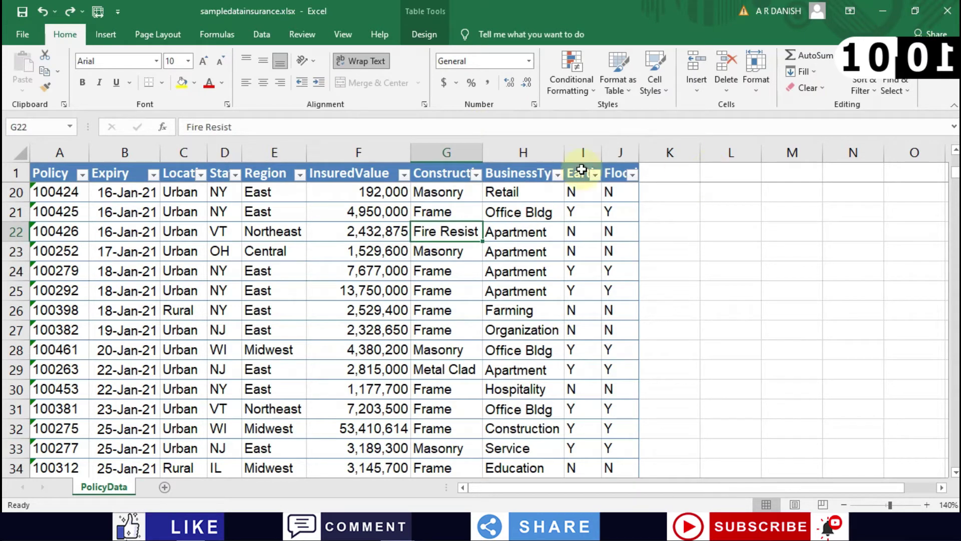
click(891, 90)
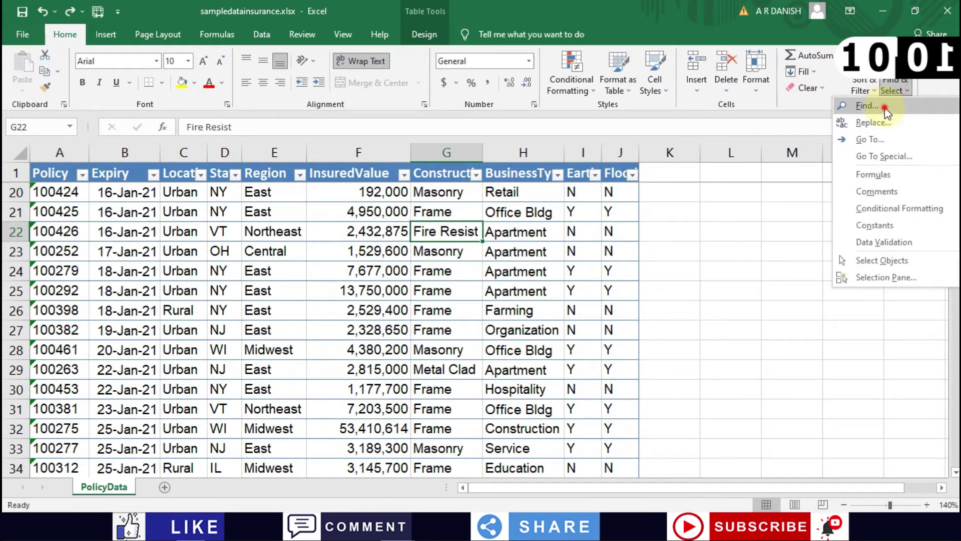
Search the sheet for Y and expand Options to show Sheet, By Rows and Formulas
click(881, 102)
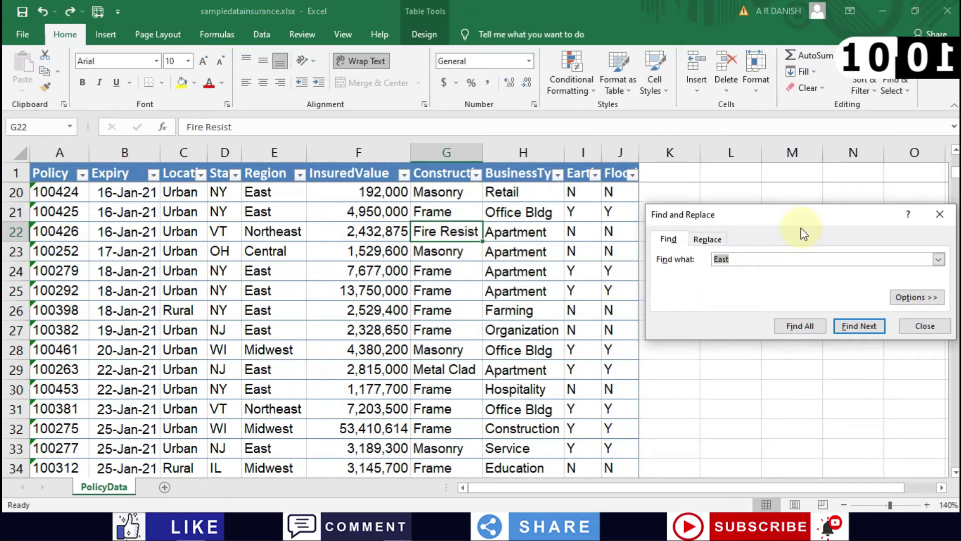
click(796, 259)
text(Y)
key(Return)
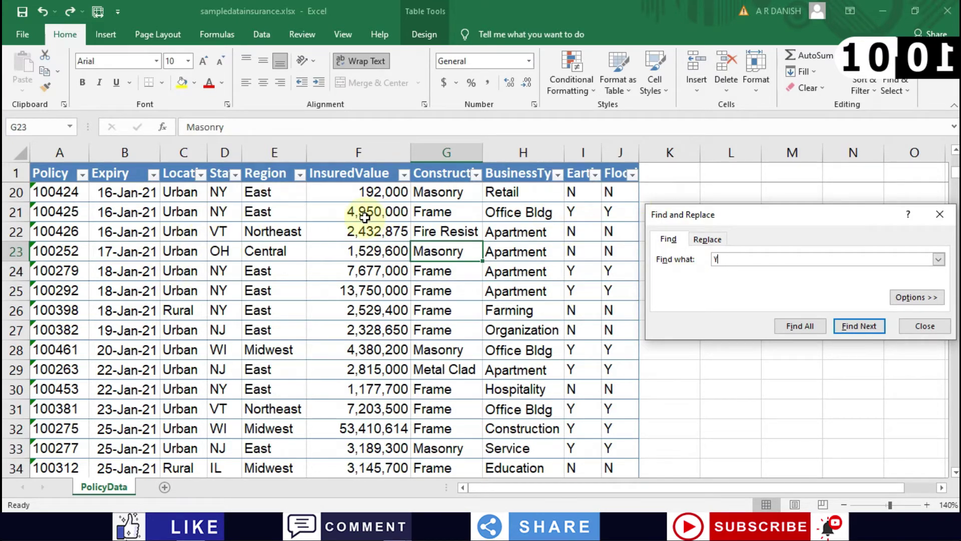
click(913, 297)
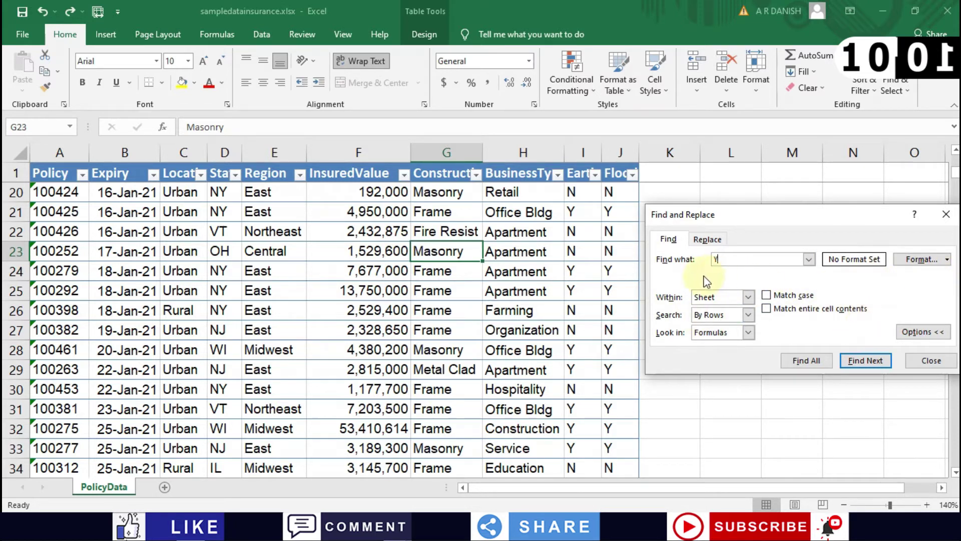
click(747, 298)
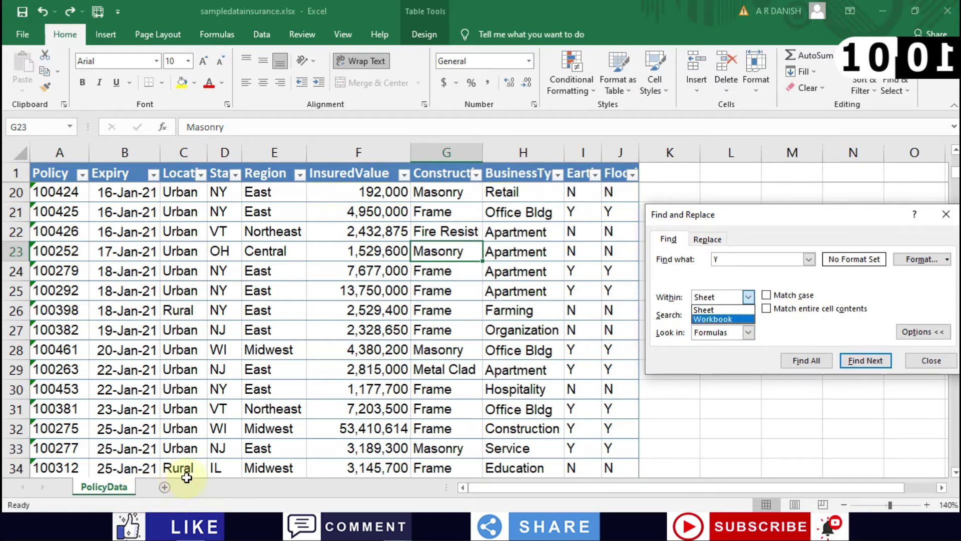
click(734, 319)
click(748, 297)
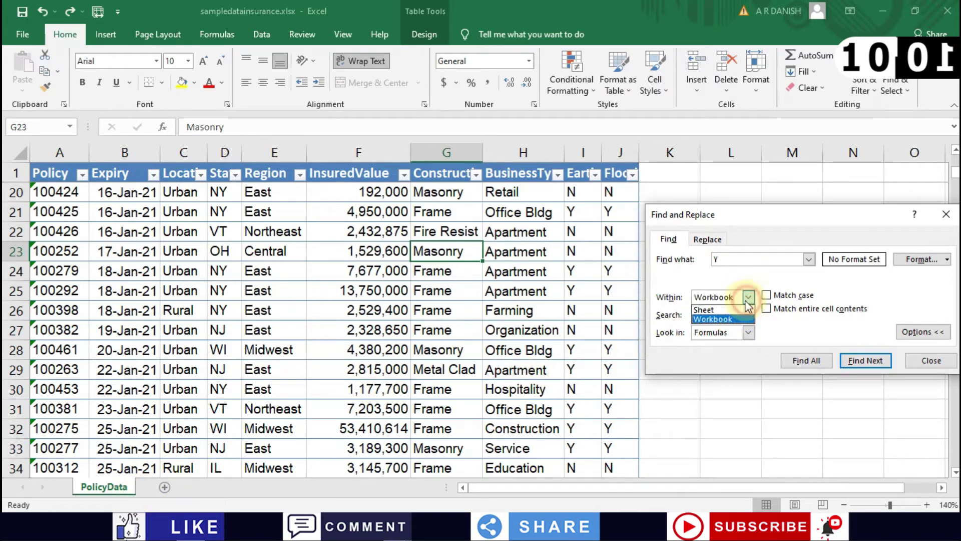
click(719, 311)
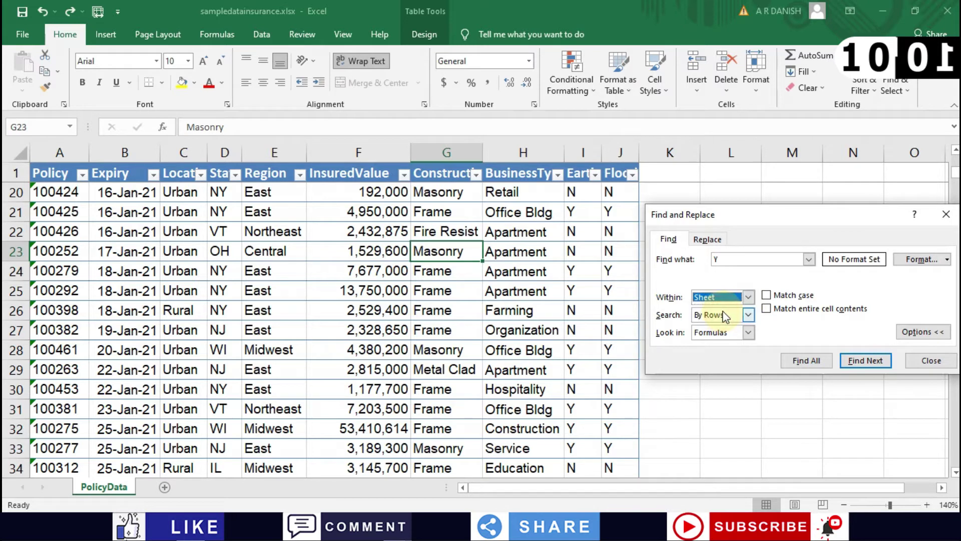
click(748, 315)
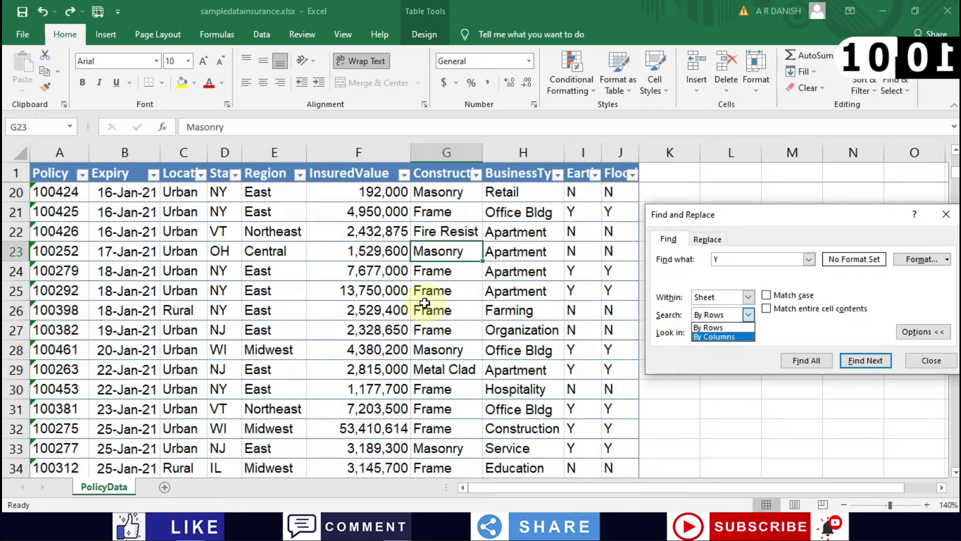
click(714, 327)
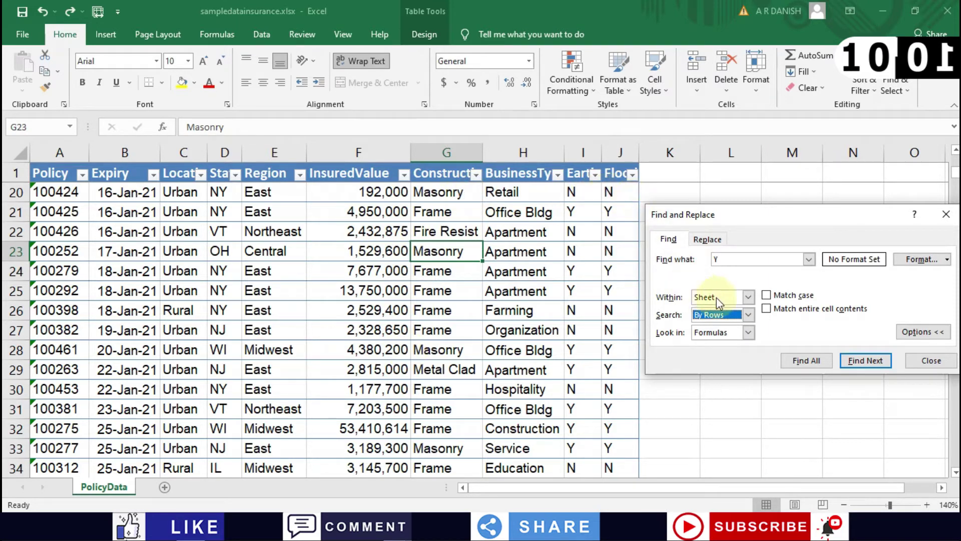
click(746, 332)
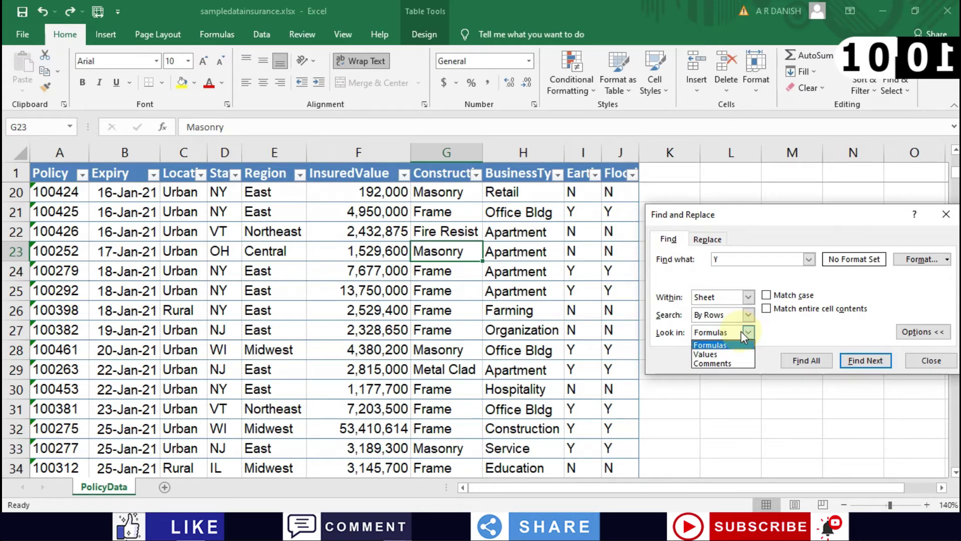
click(674, 345)
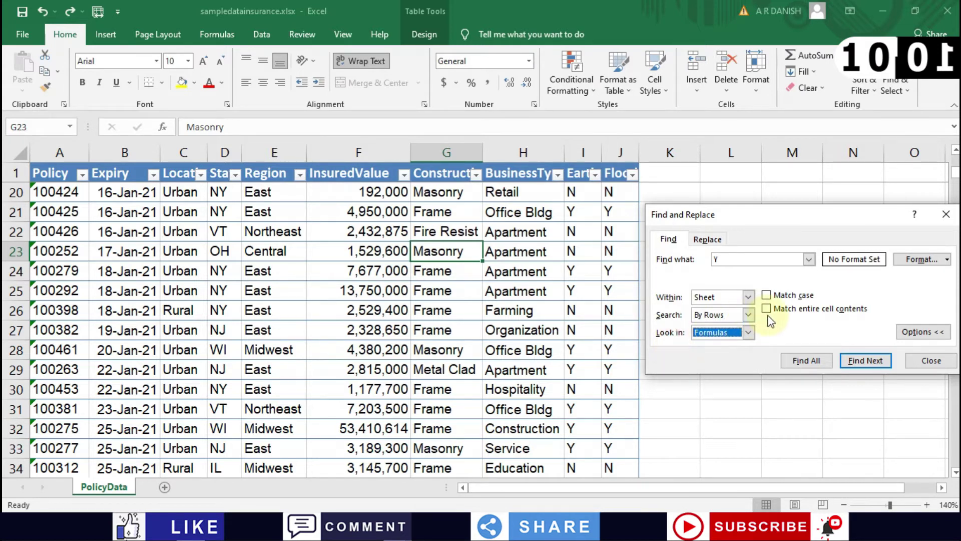
click(749, 333)
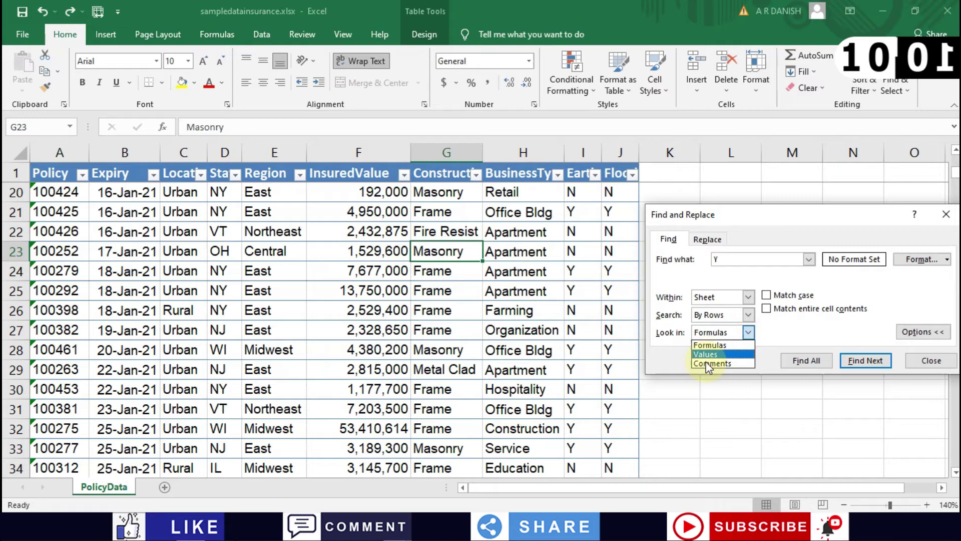
click(681, 342)
click(809, 339)
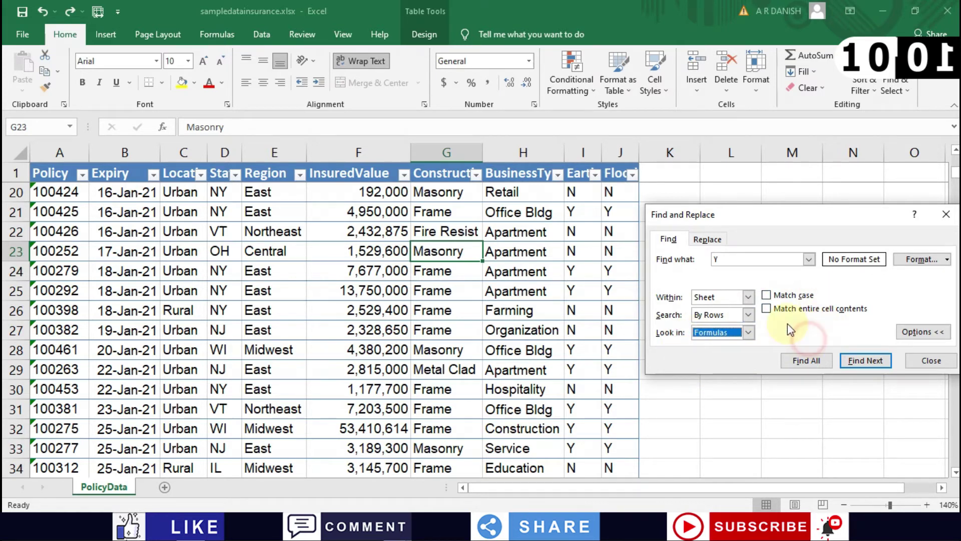
With Match case off, step through every cell containing Y in the policy table
click(766, 297)
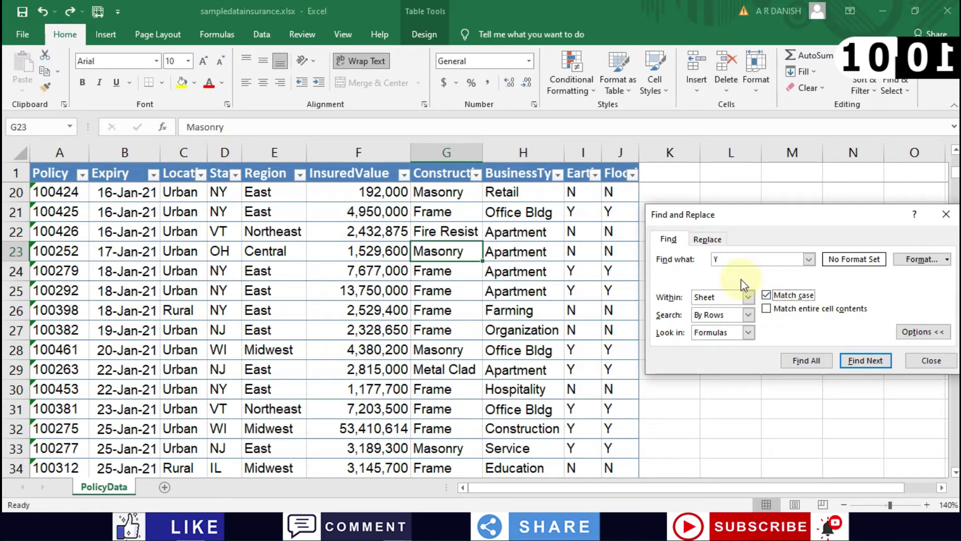
click(724, 259)
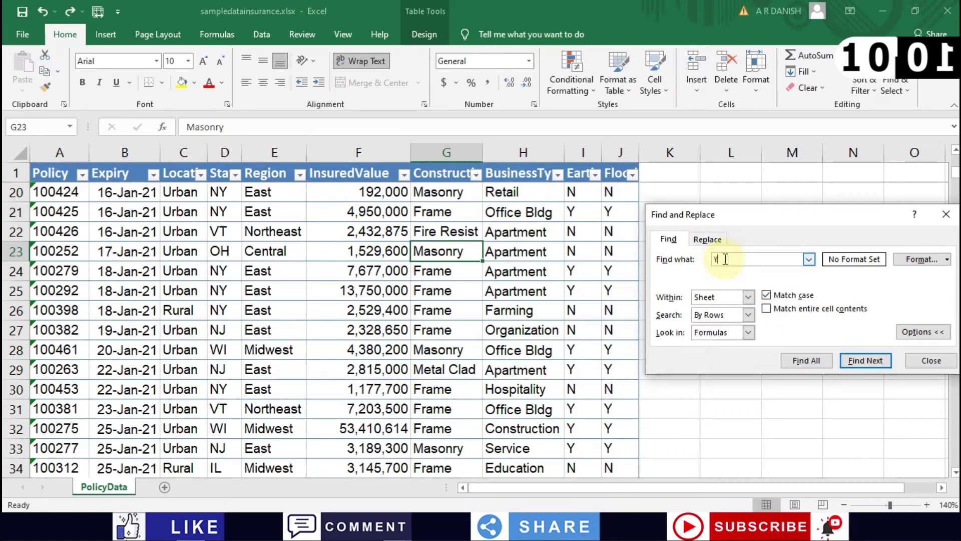
click(767, 296)
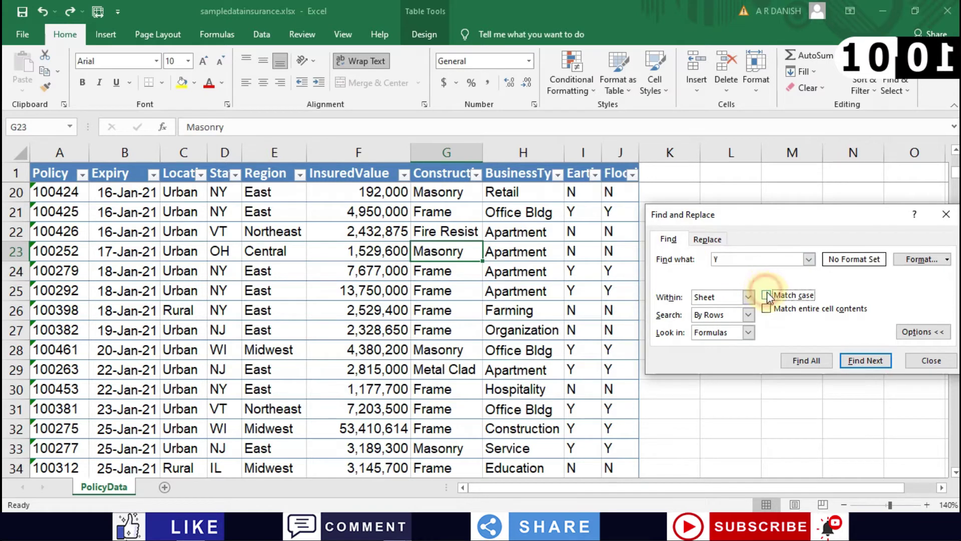
click(871, 361)
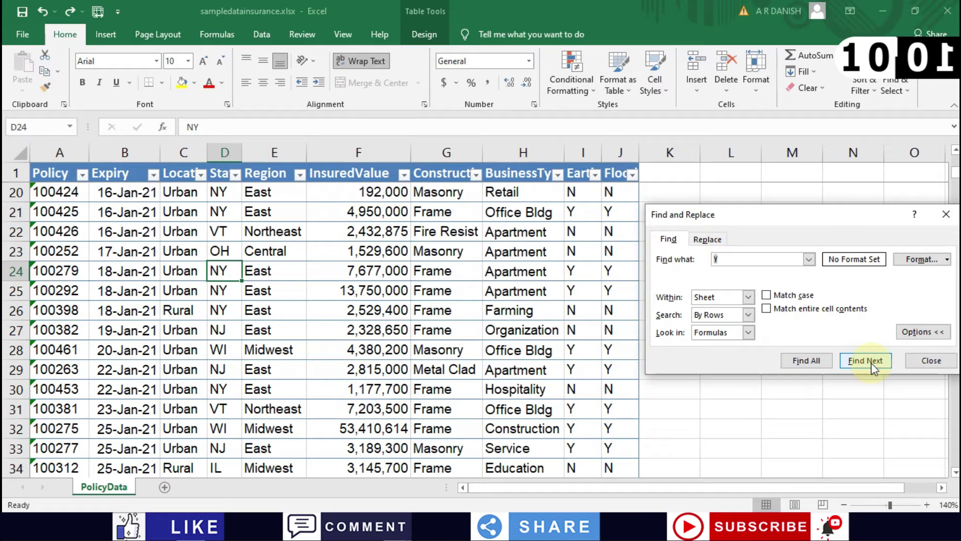
click(871, 362)
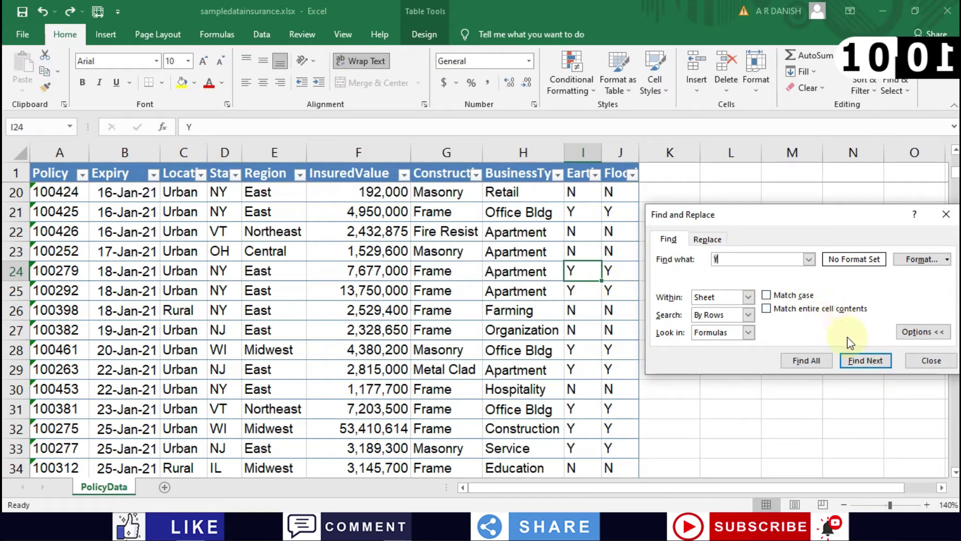
click(861, 362)
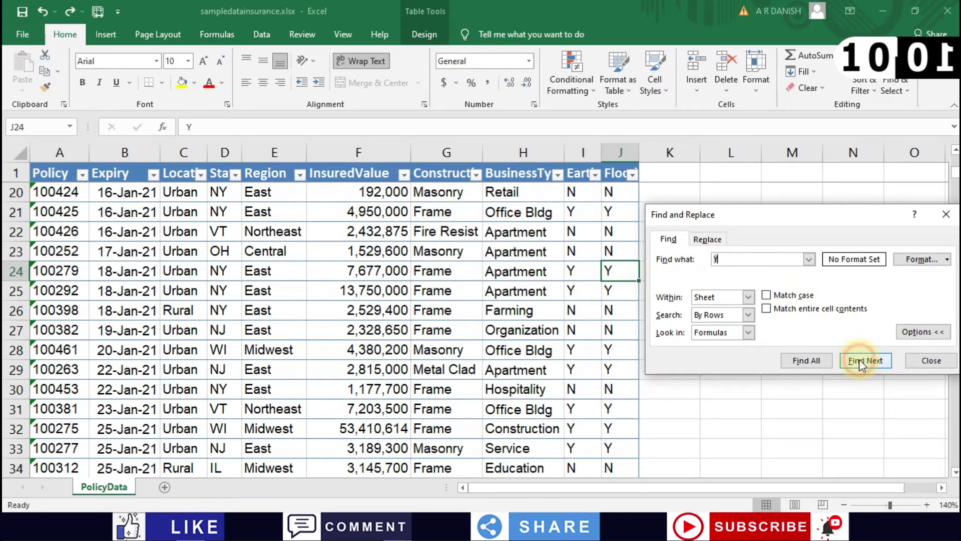
click(859, 361)
click(860, 362)
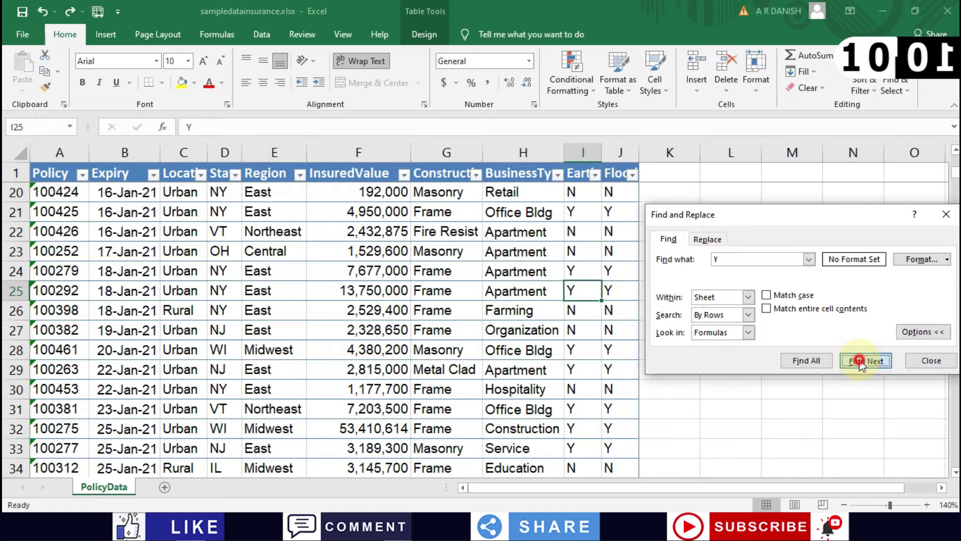
click(859, 361)
click(859, 360)
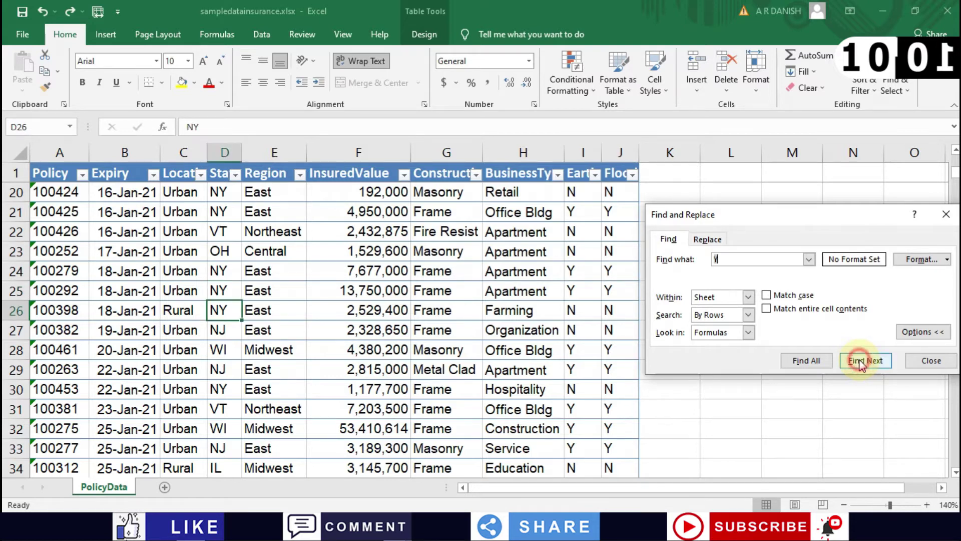
Turn on Match case and step through uppercase Y matches starting from cell G22
click(450, 249)
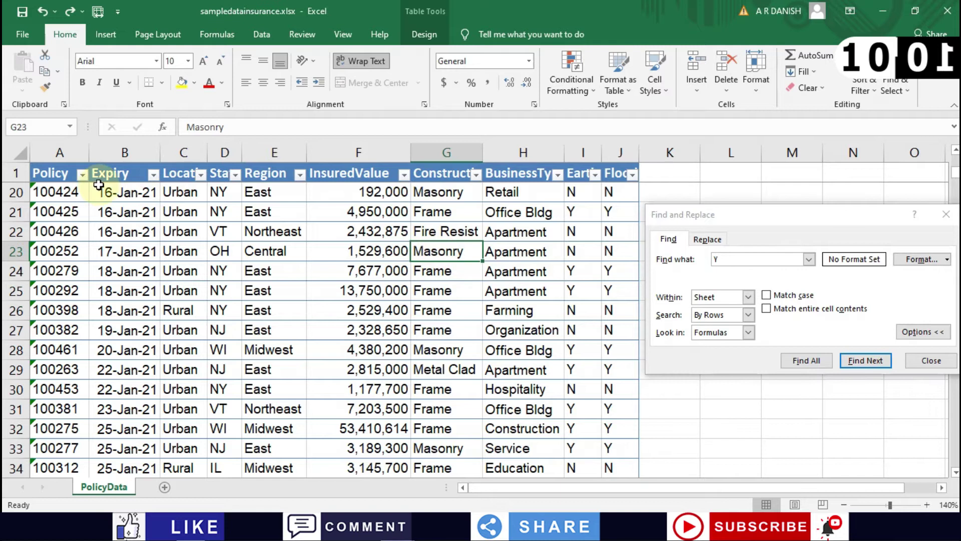
click(464, 230)
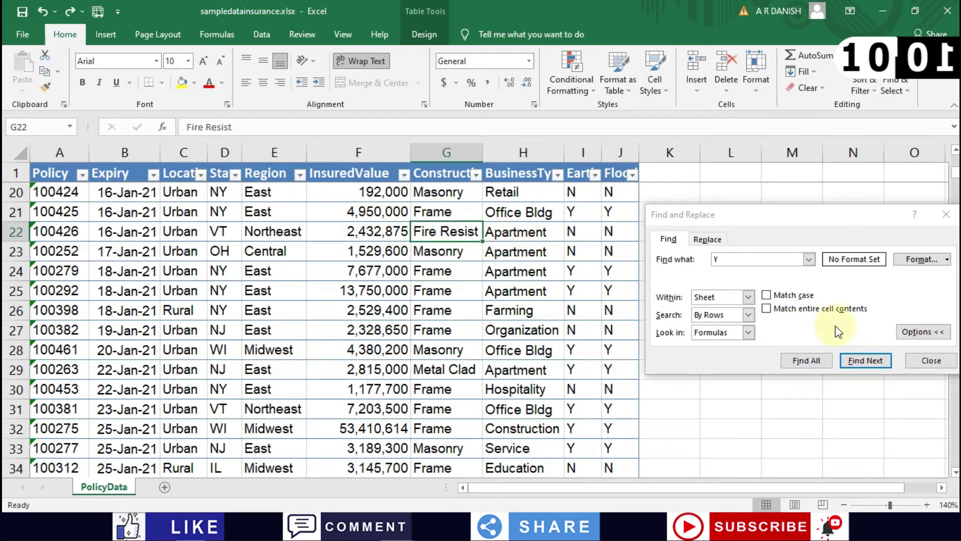
click(858, 361)
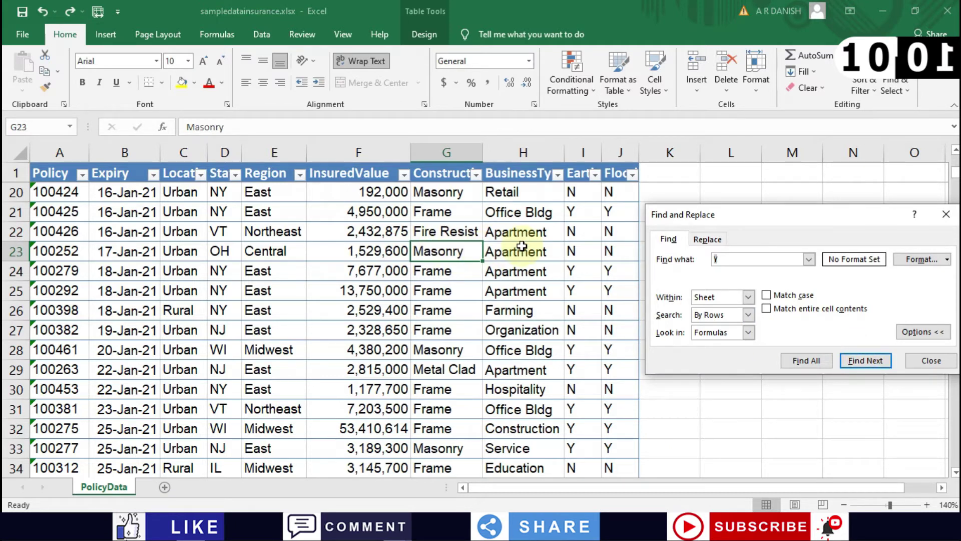
click(780, 296)
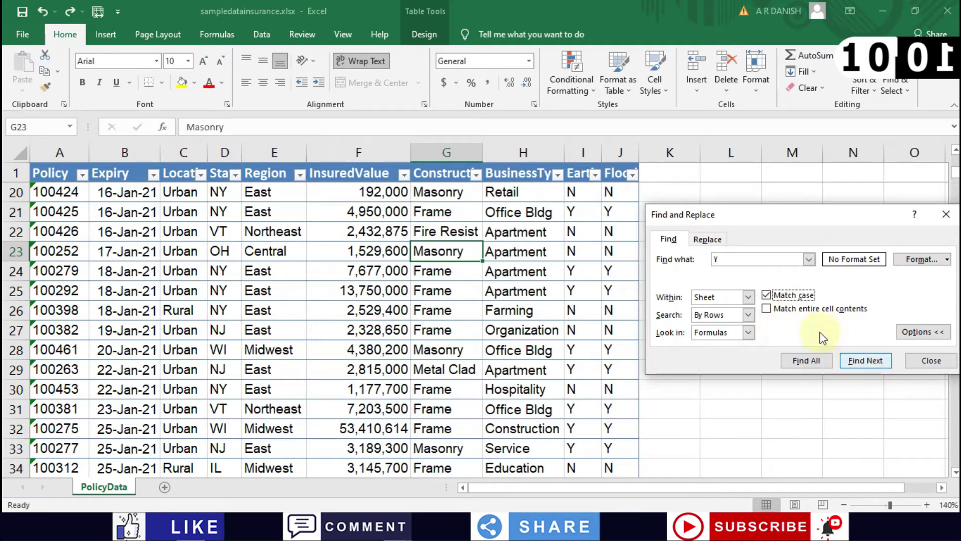
click(856, 361)
click(854, 358)
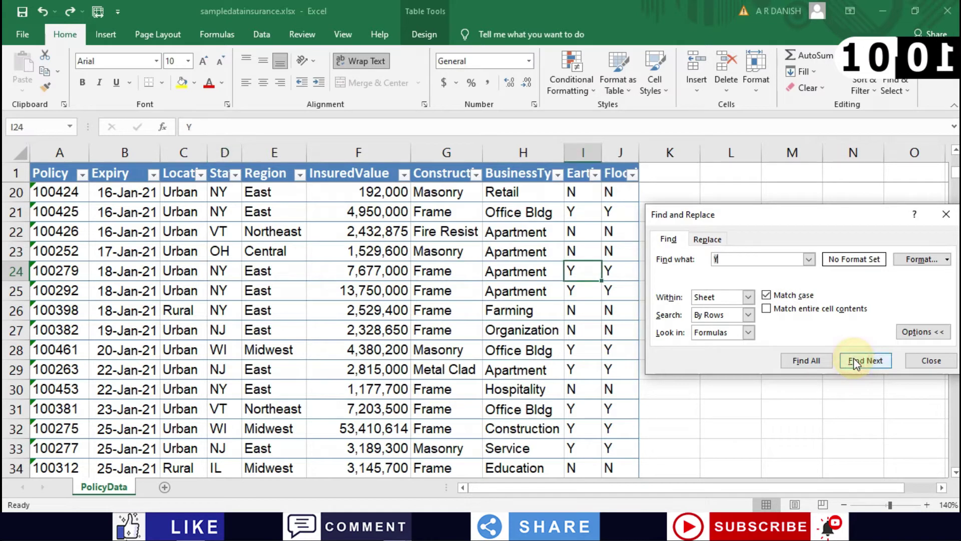
click(447, 235)
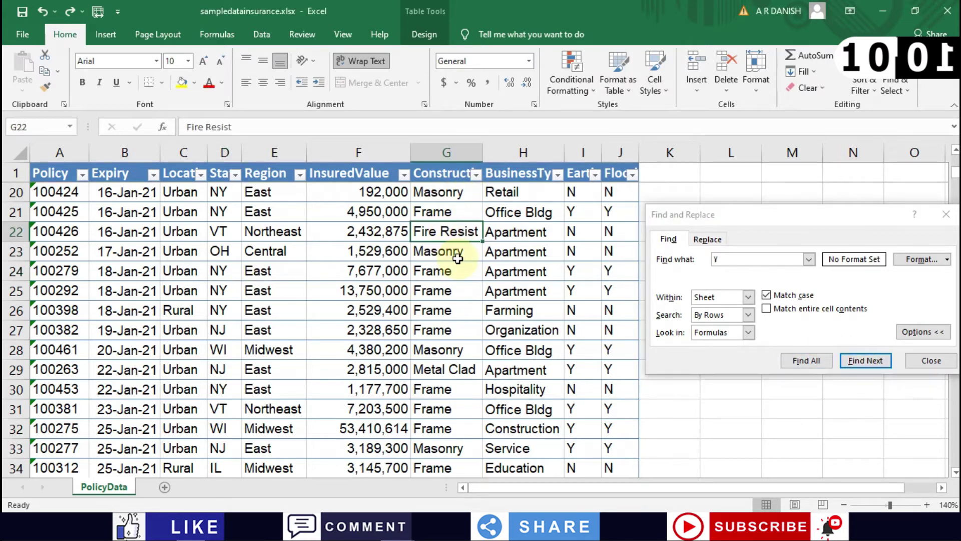
click(854, 363)
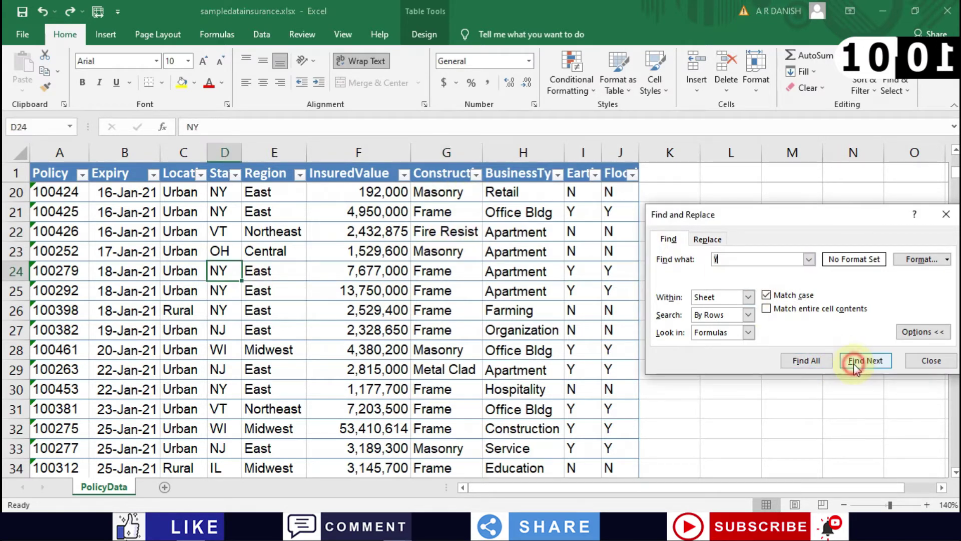
click(726, 259)
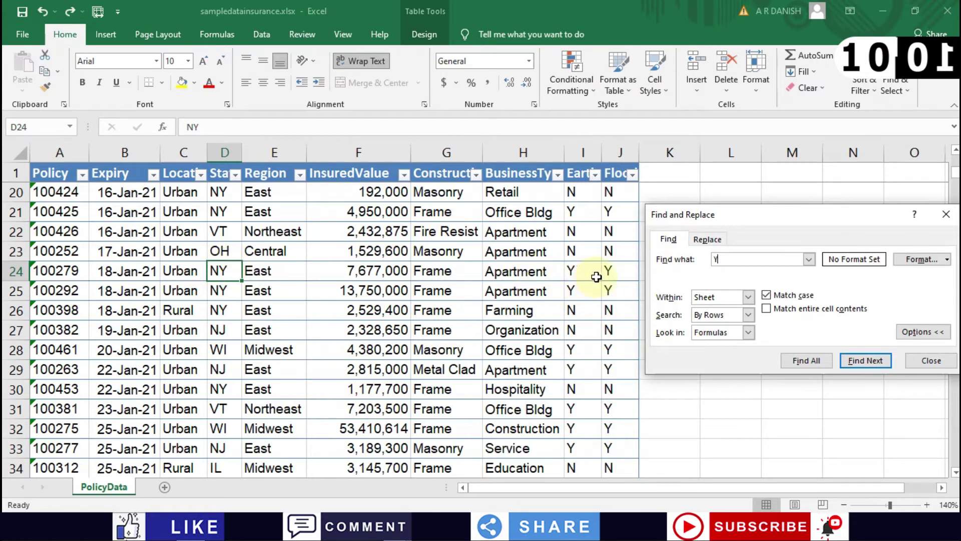
Add Match entire cell contents and step from F21 through cells that are exactly Y, reaching I28
click(766, 311)
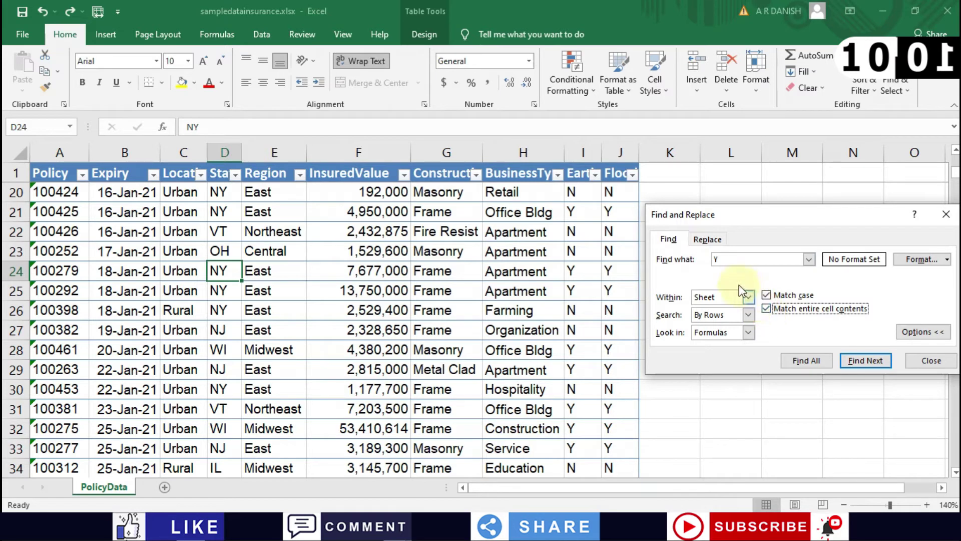
click(329, 216)
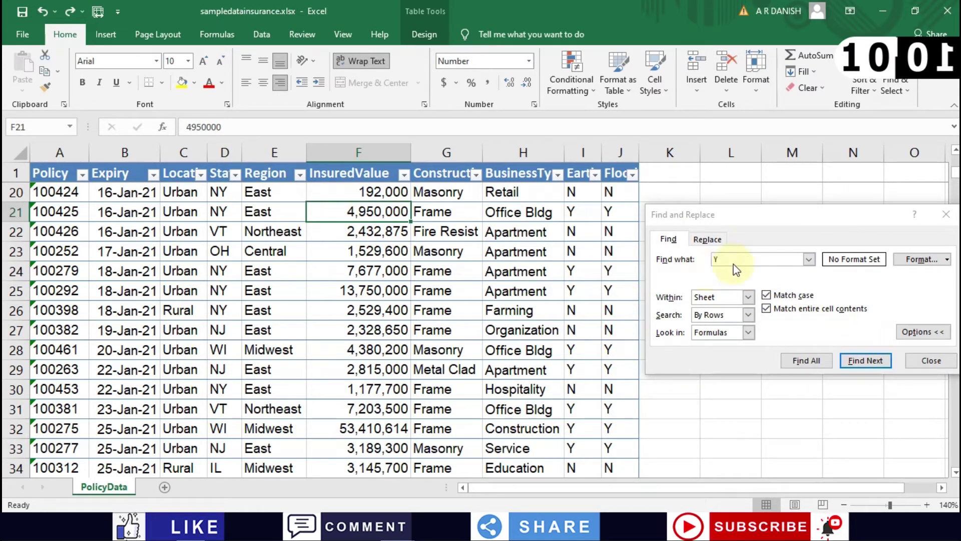
click(866, 360)
click(867, 361)
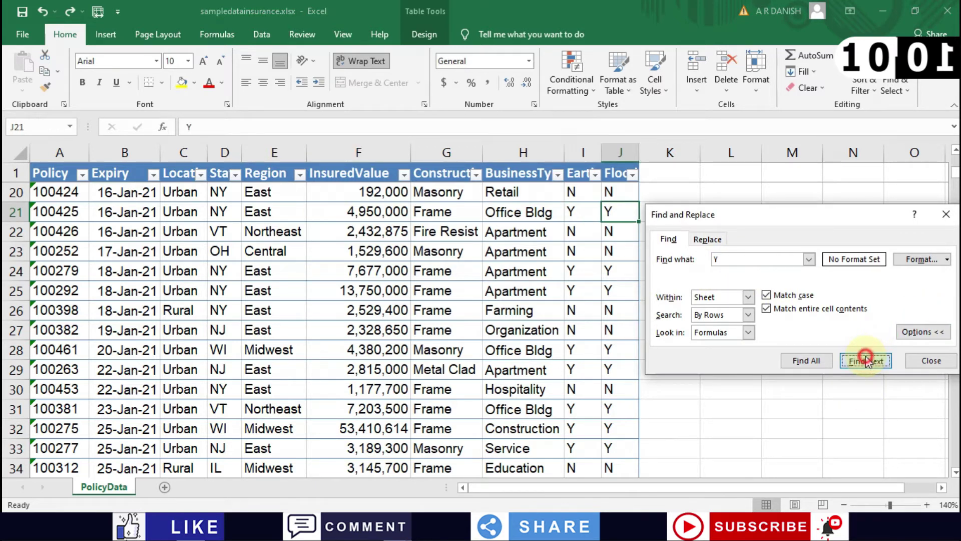
click(867, 361)
click(866, 361)
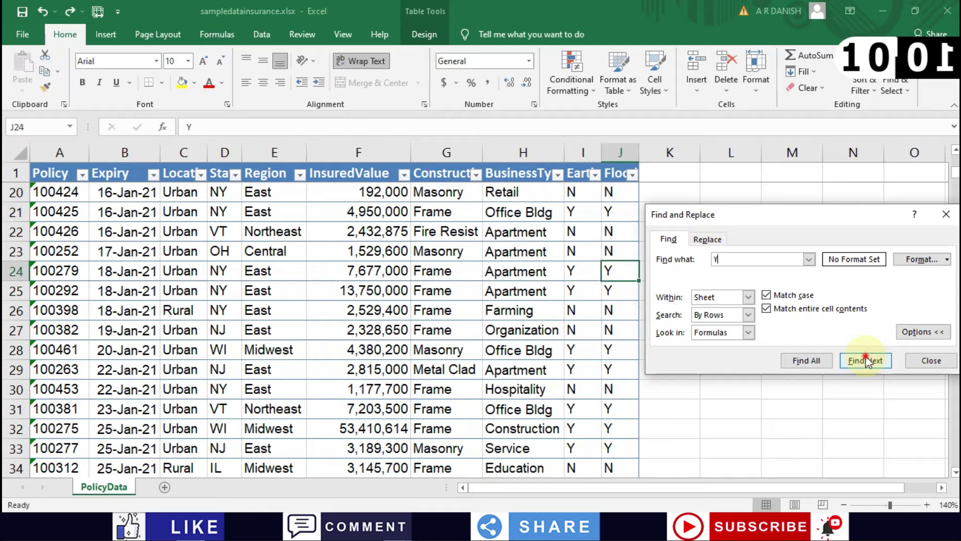
click(866, 360)
click(867, 361)
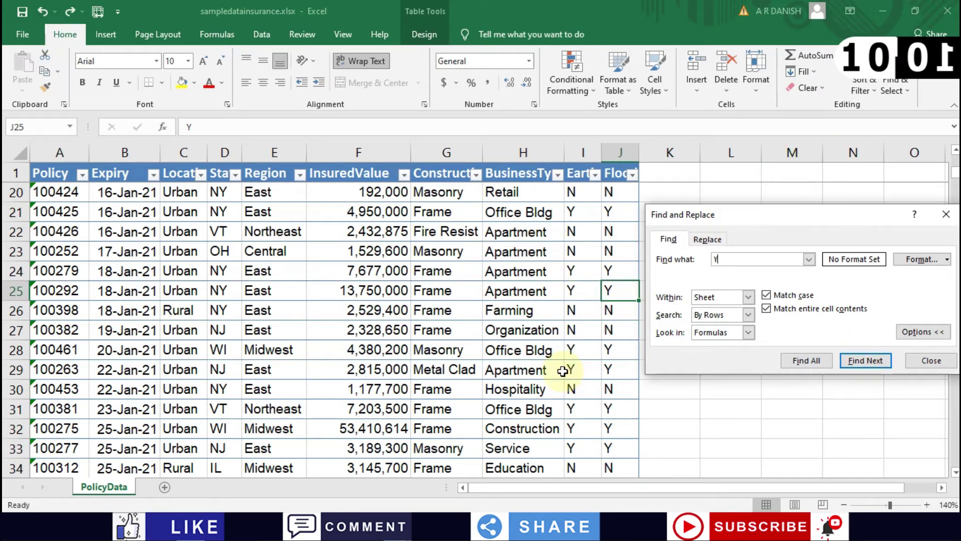
click(576, 345)
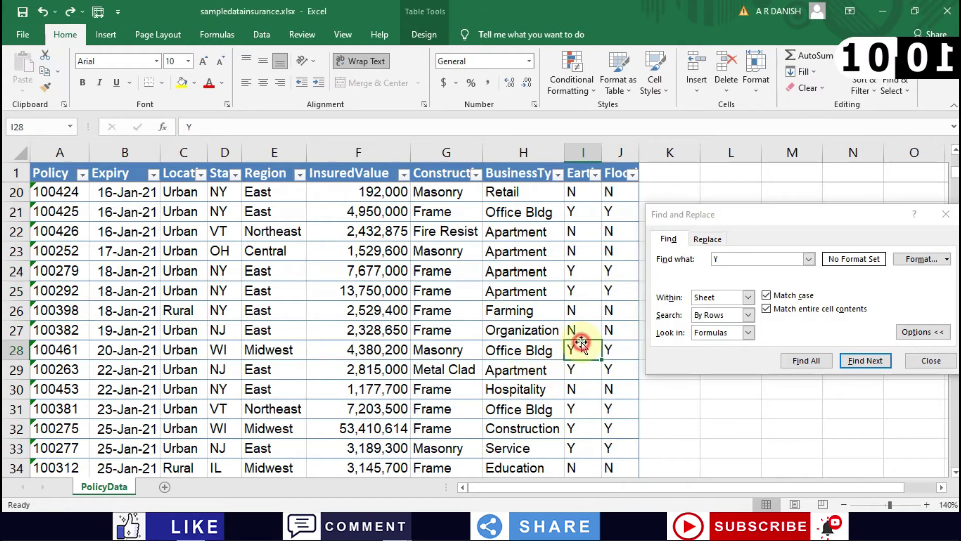
scroll(576, 340, down, 5)
scroll(575, 341, down, 15)
scroll(568, 321, up, 20)
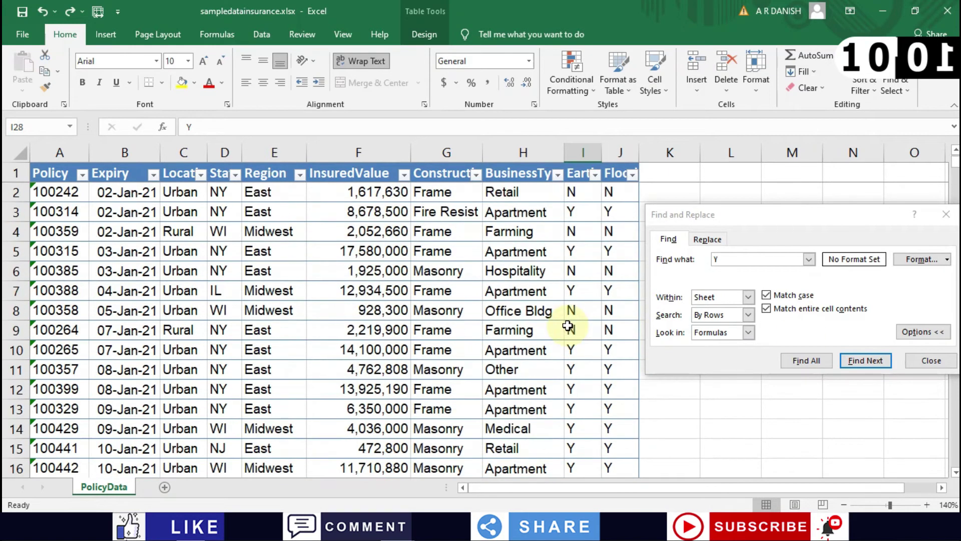
click(931, 360)
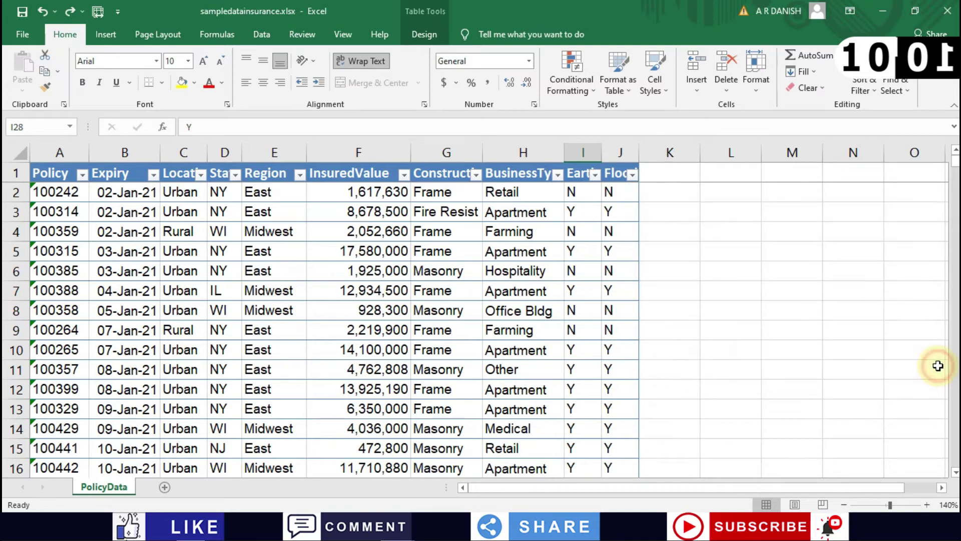
click(350, 242)
scroll(349, 242, down, 3)
scroll(350, 242, up, 3)
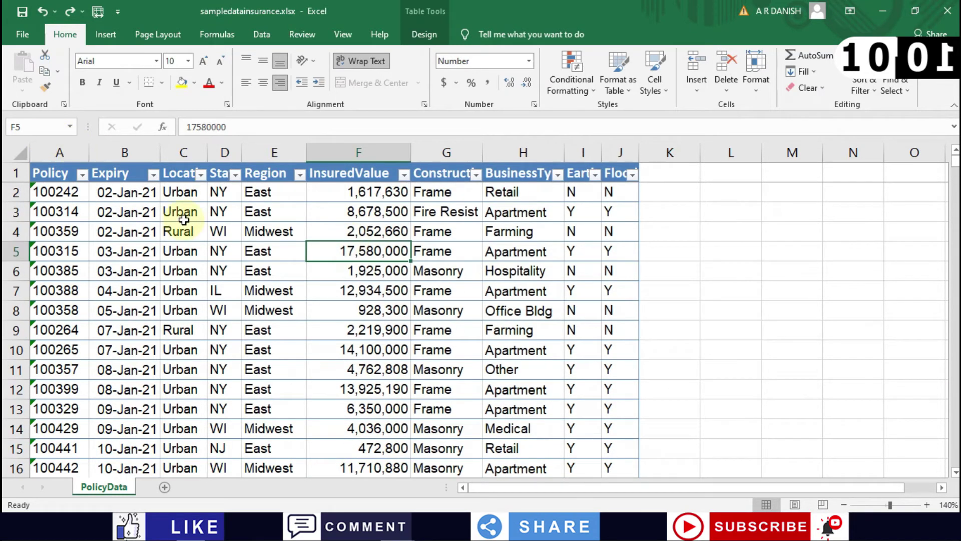
click(174, 194)
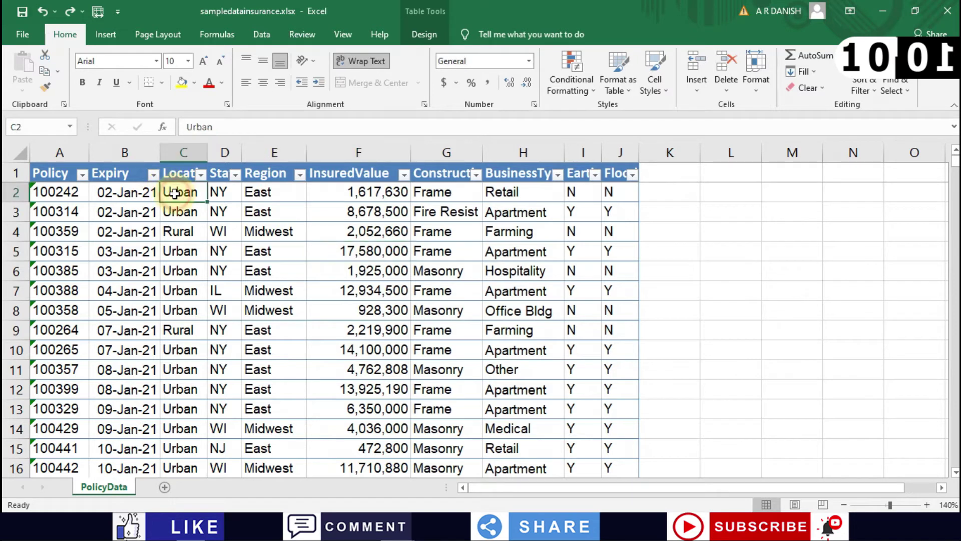
click(64, 203)
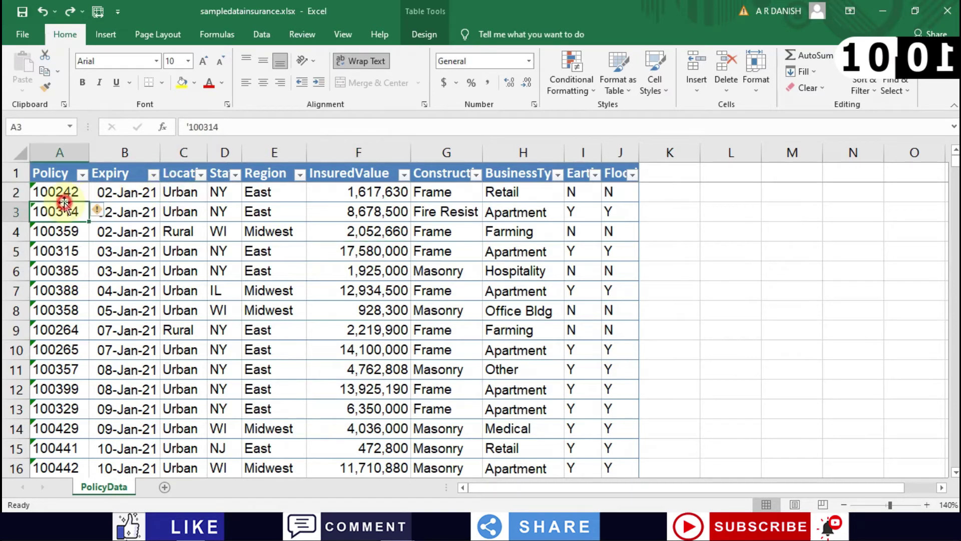
click(48, 249)
scroll(47, 249, down, 3)
scroll(48, 249, up, 3)
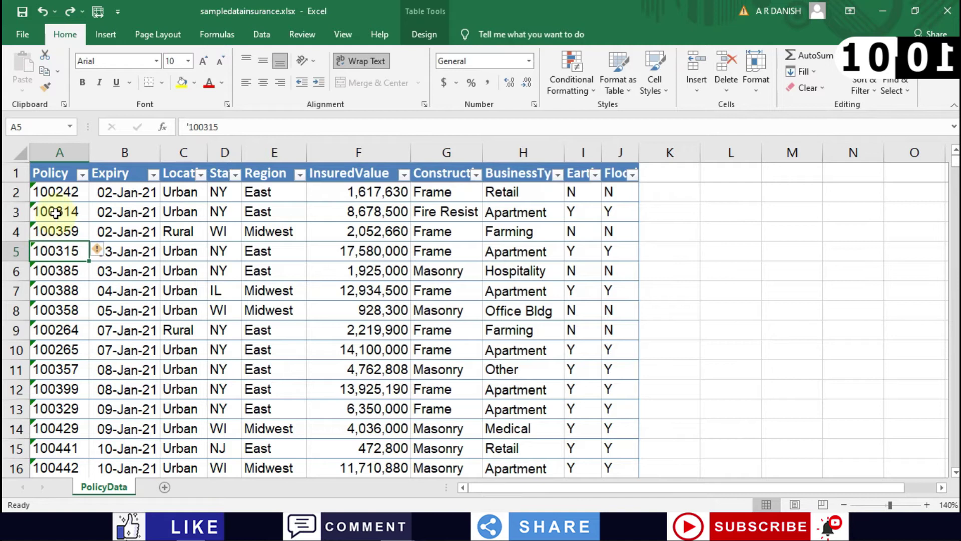
click(61, 196)
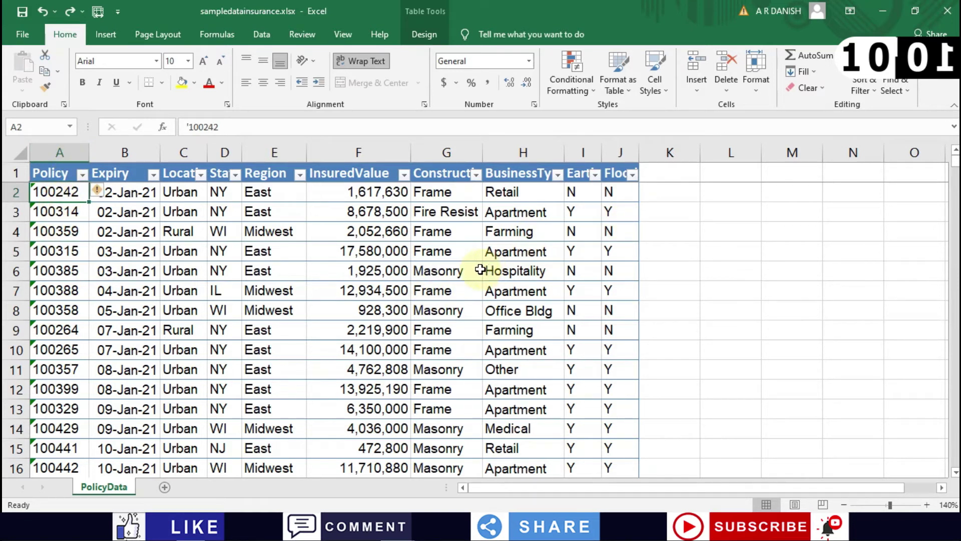
click(78, 207)
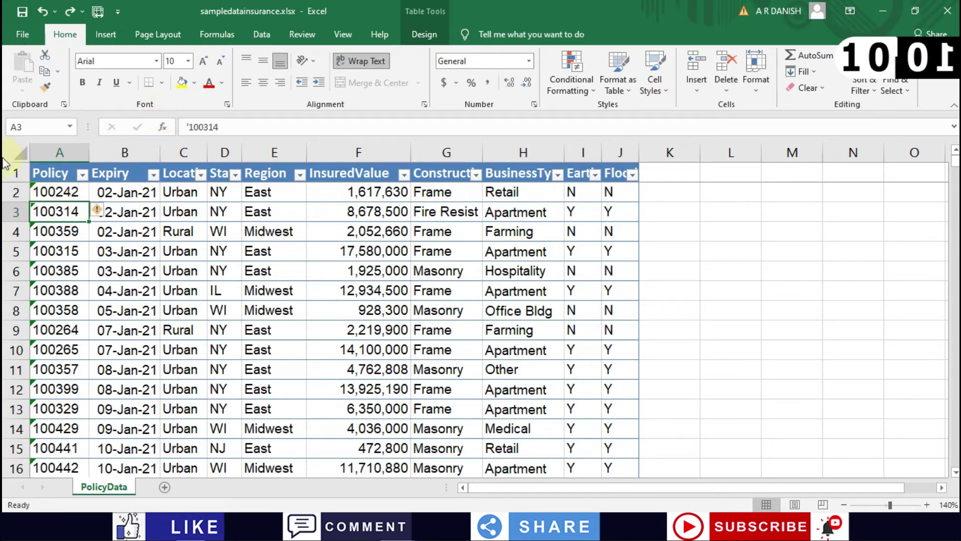
click(34, 191)
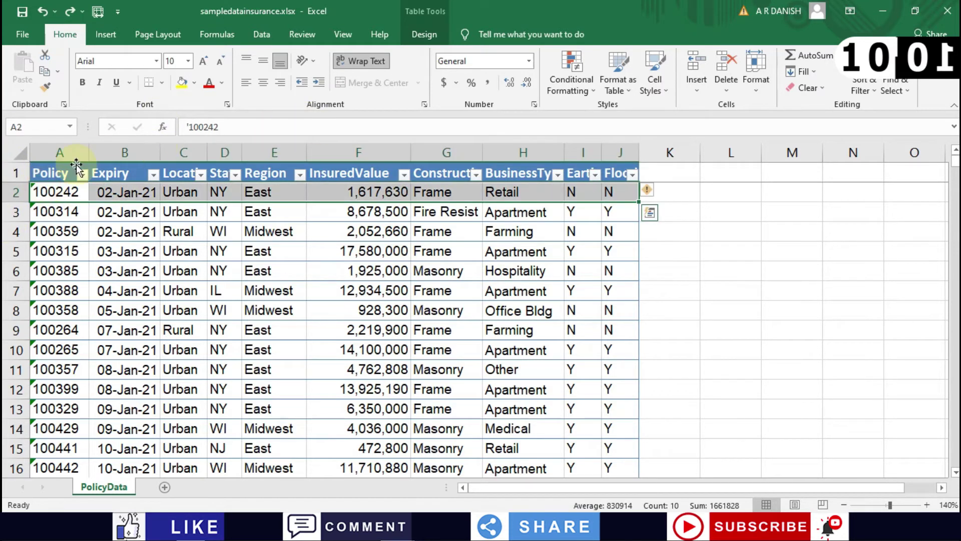
click(359, 193)
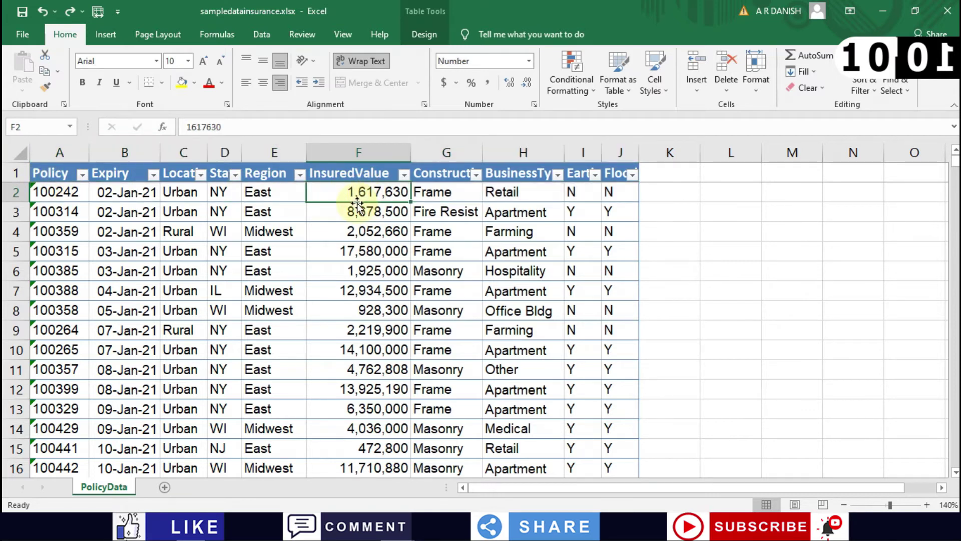
click(46, 196)
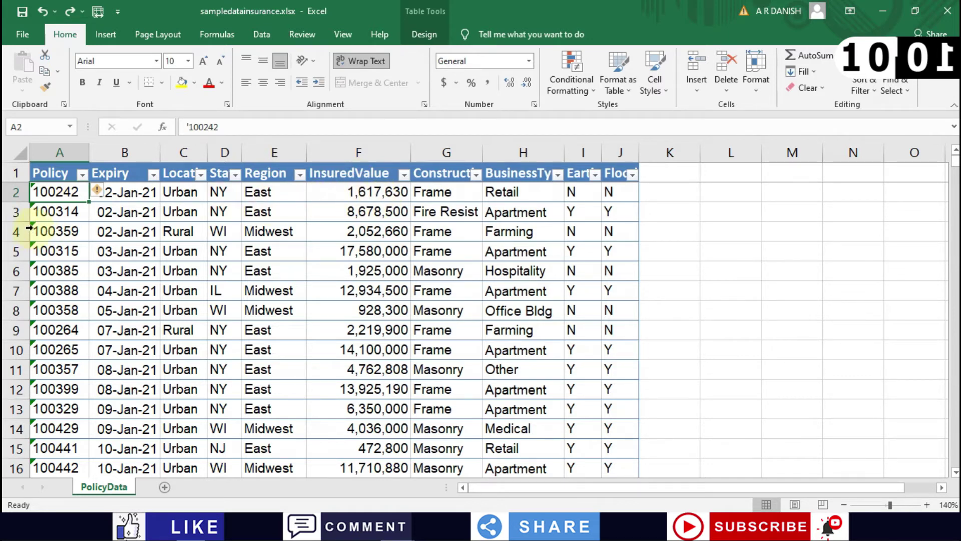
scroll(78, 273, down, 5)
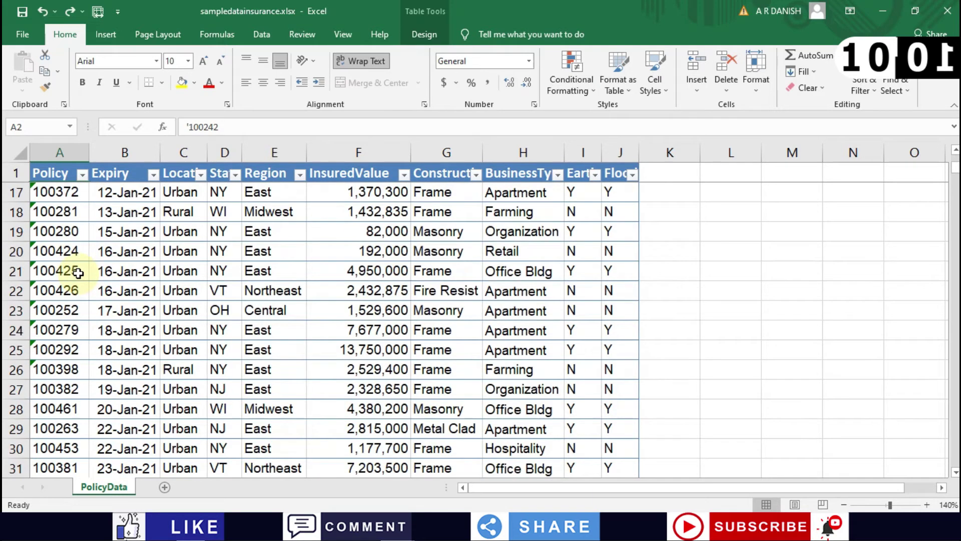
scroll(78, 273, down, 10)
scroll(78, 273, down, 7)
scroll(78, 272, down, 2)
scroll(69, 252, up, 20)
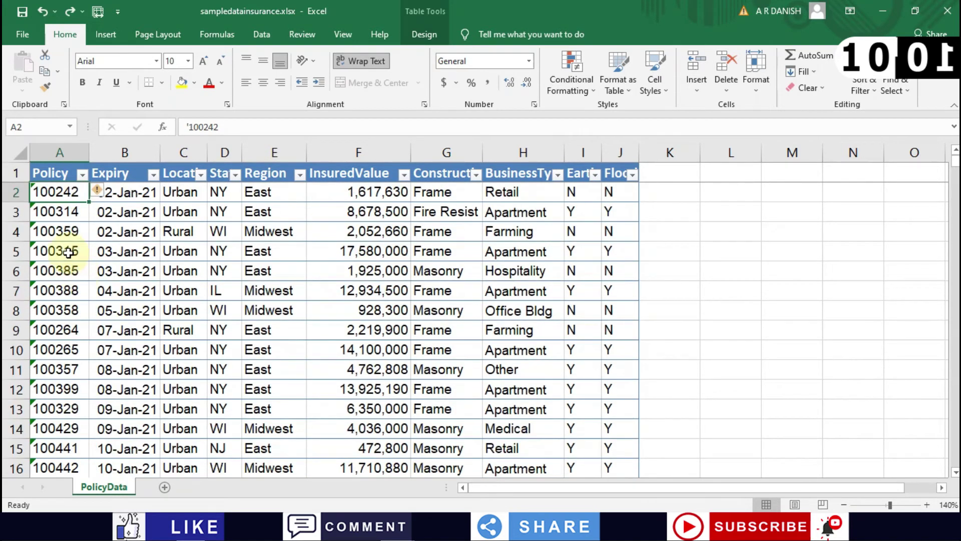
click(55, 151)
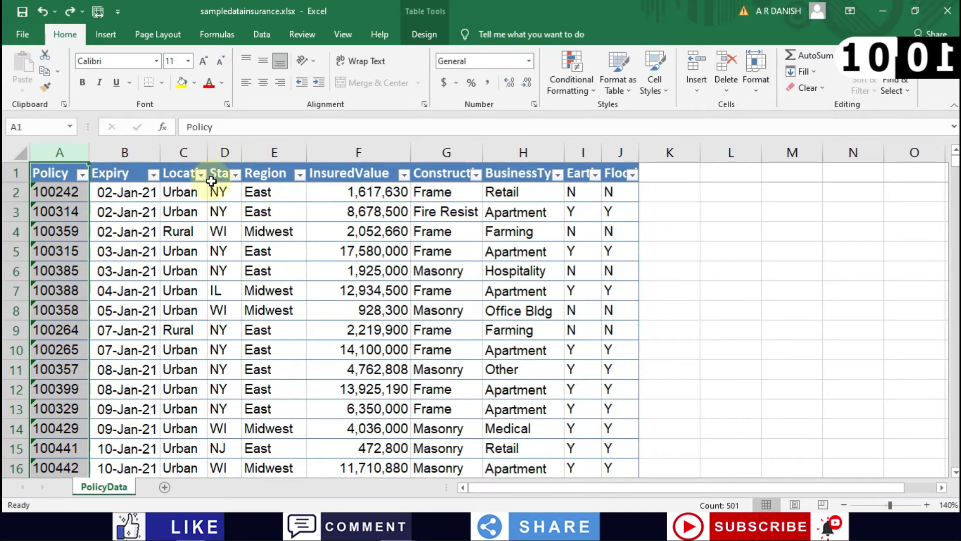
Run a case-sensitive Y search with whole-cell matching off, landing on I3, then close Find
click(216, 191)
click(895, 86)
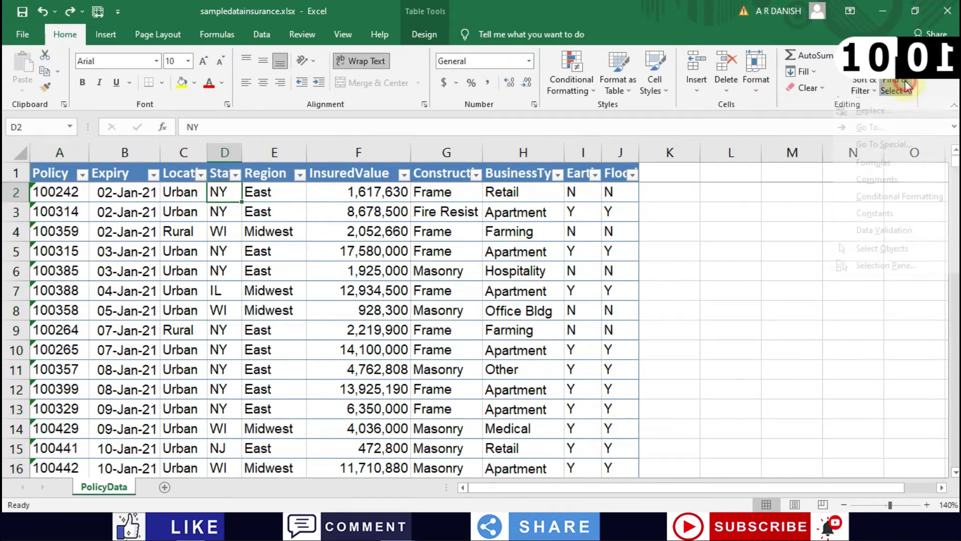
click(881, 106)
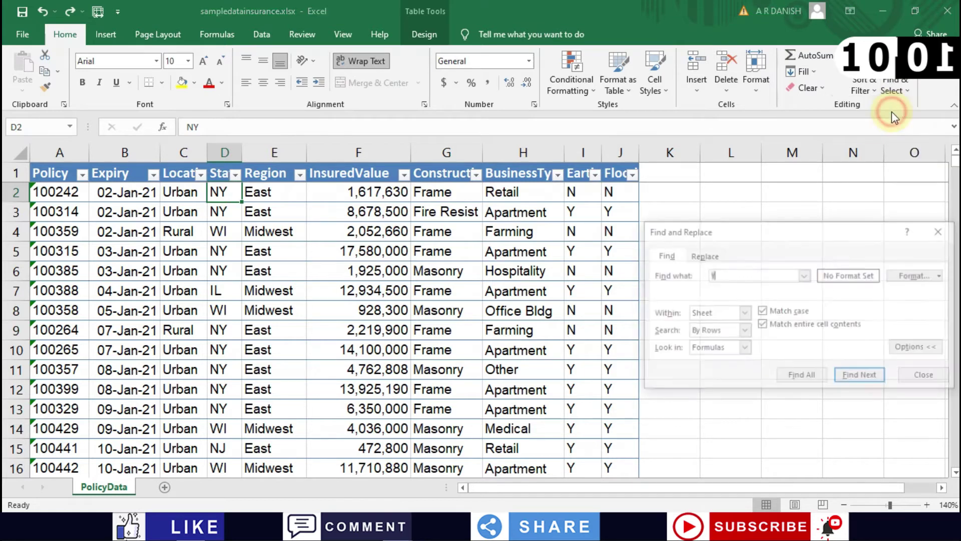
click(778, 313)
click(767, 324)
click(762, 311)
click(869, 380)
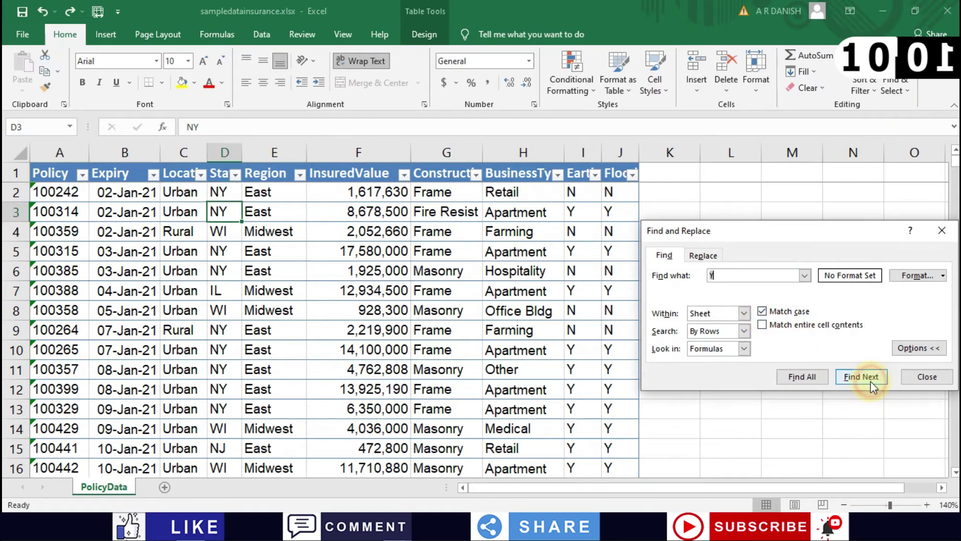
click(870, 381)
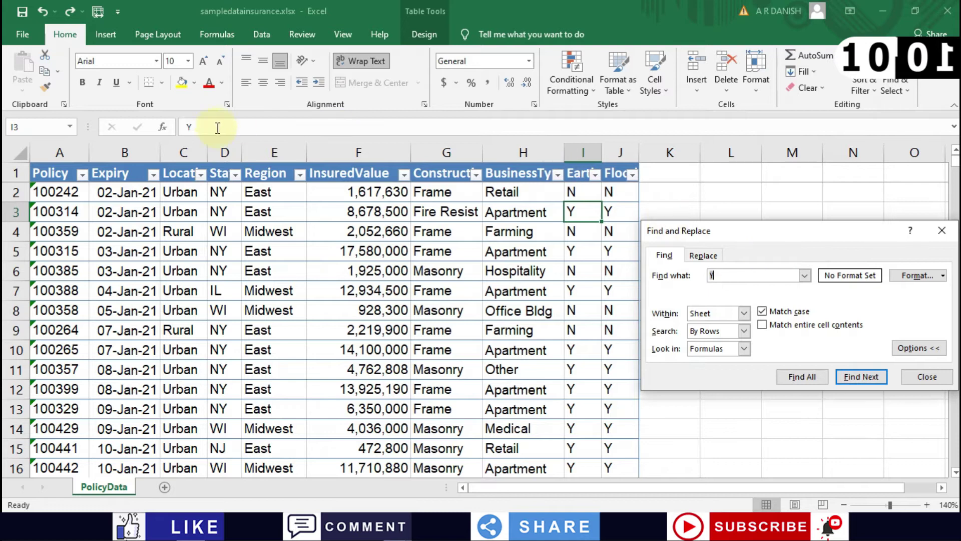
click(923, 379)
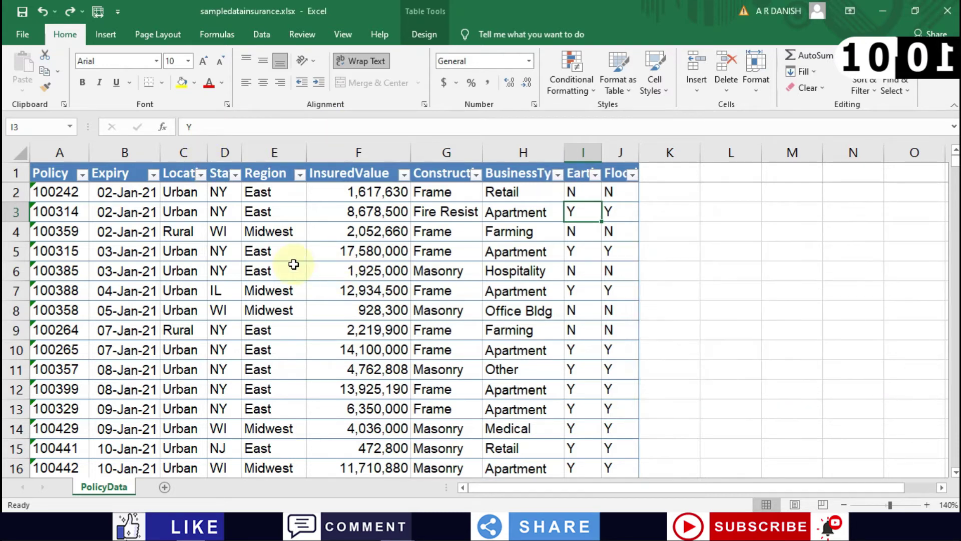
Select the State column (D) and step the Y search through its NY entries, then close Find
click(220, 153)
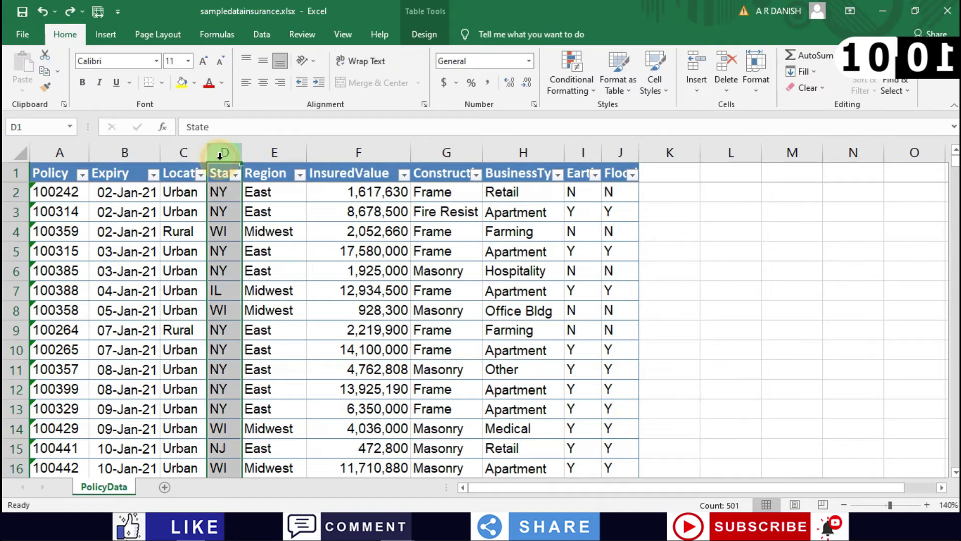
click(896, 90)
click(871, 103)
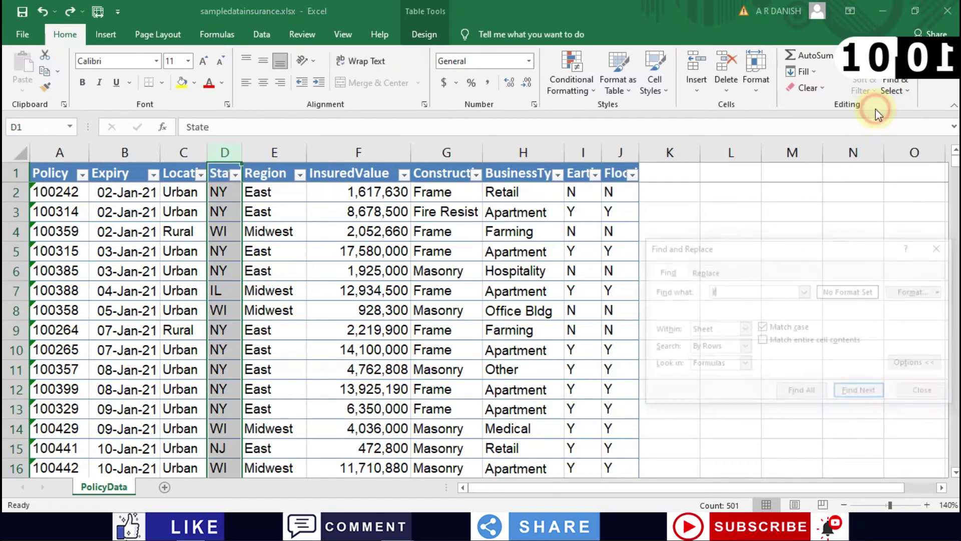
click(873, 397)
click(876, 395)
click(876, 396)
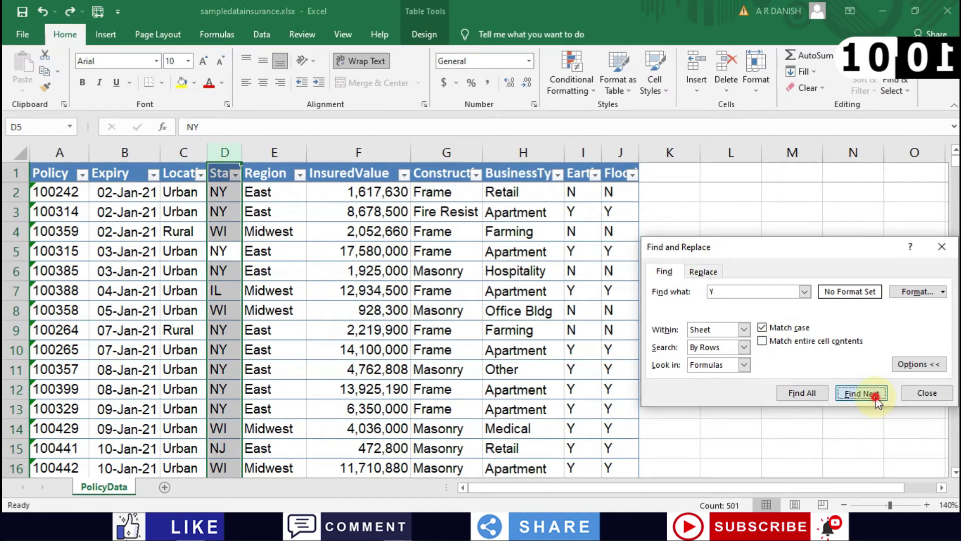
click(876, 395)
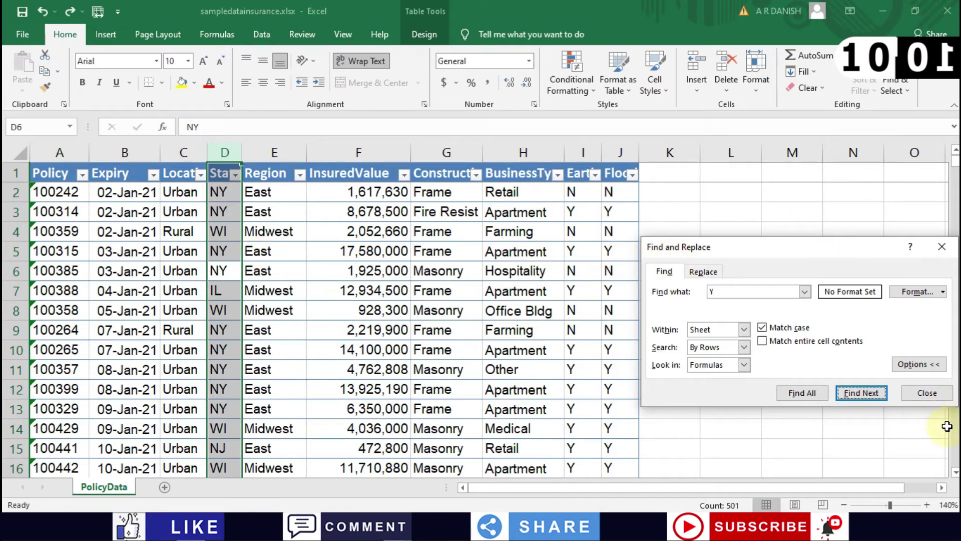
click(926, 392)
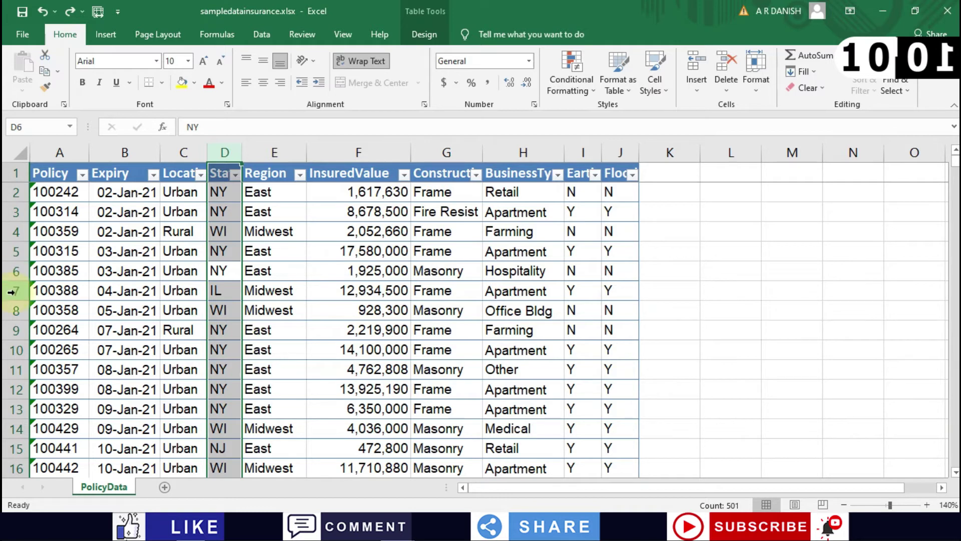
Search case-sensitively for Masonry and dismiss the nothing-found message
click(14, 292)
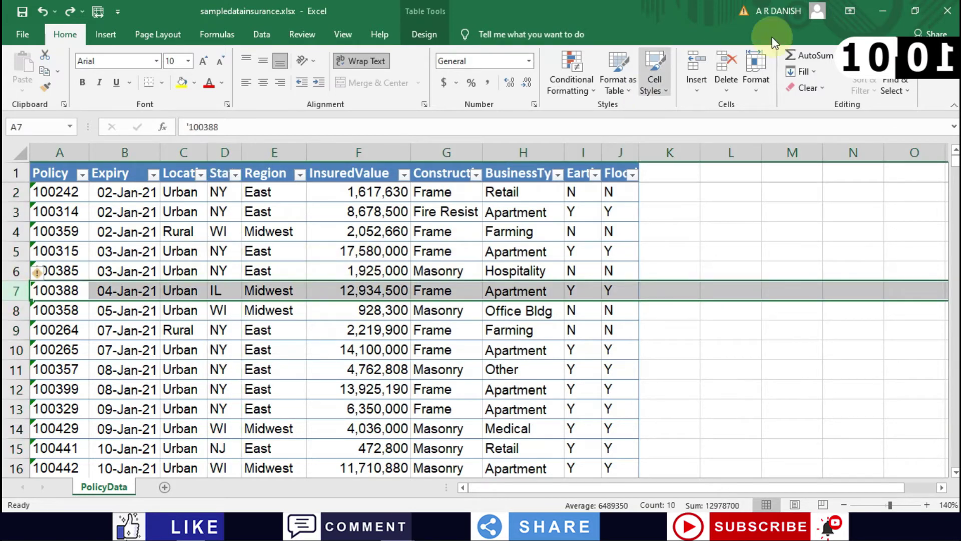
click(894, 85)
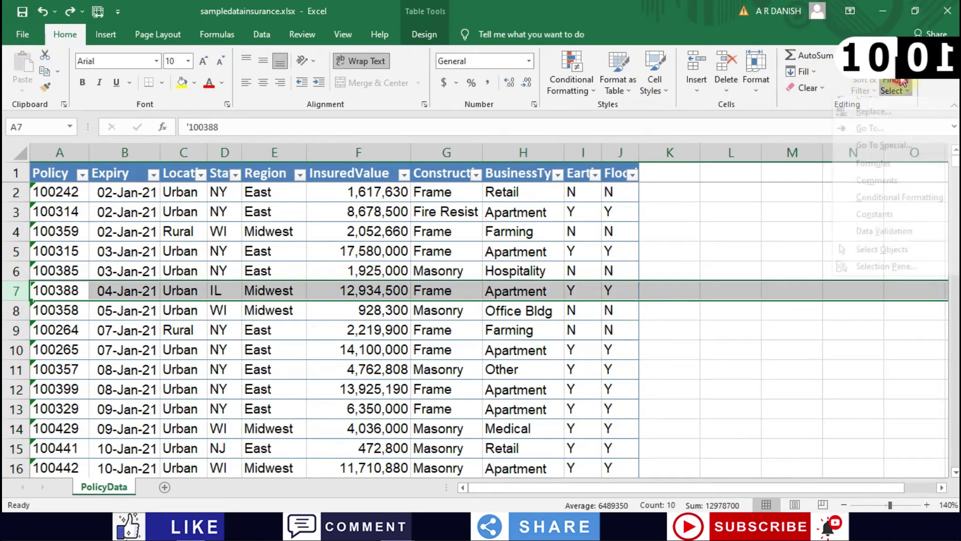
click(869, 106)
text(Maso)
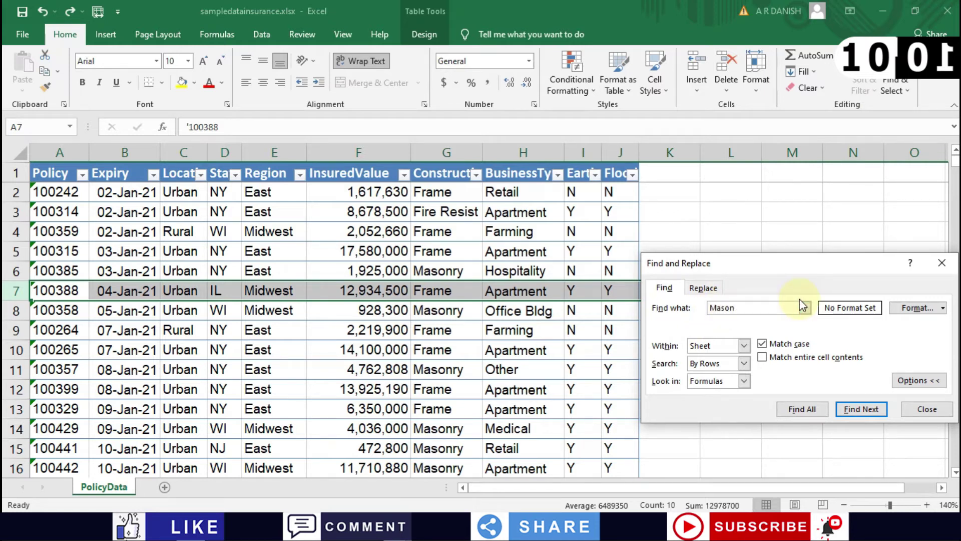
text(nry)
key(BackSpace)
key(BackSpace)
key(BackSpace)
text(ry)
key(Return)
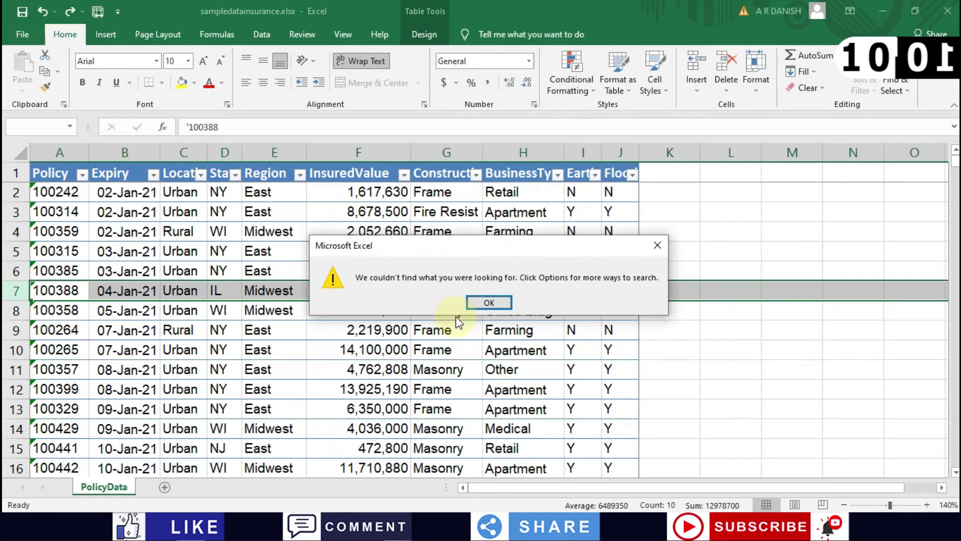
click(477, 303)
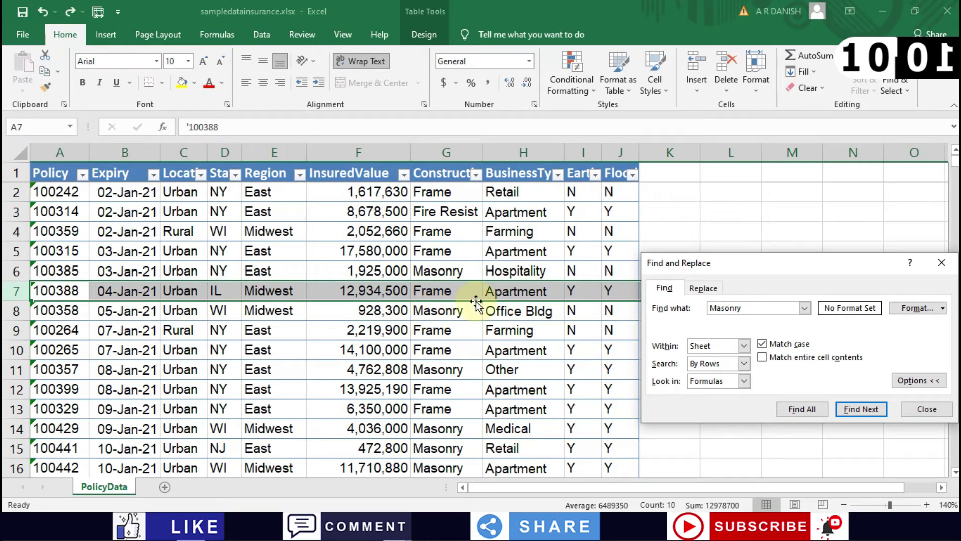
Close the Find window and try selecting the whole table and the Policy column
click(927, 408)
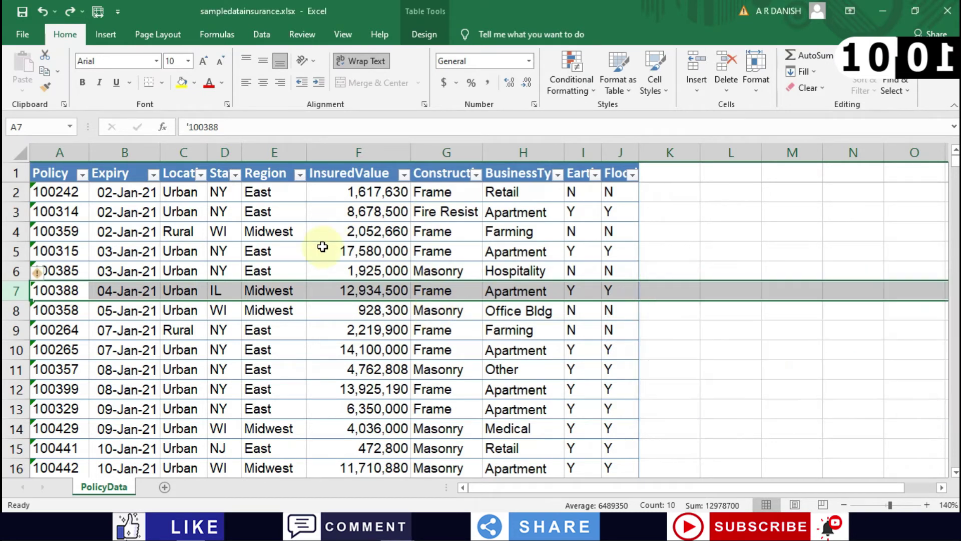
click(313, 266)
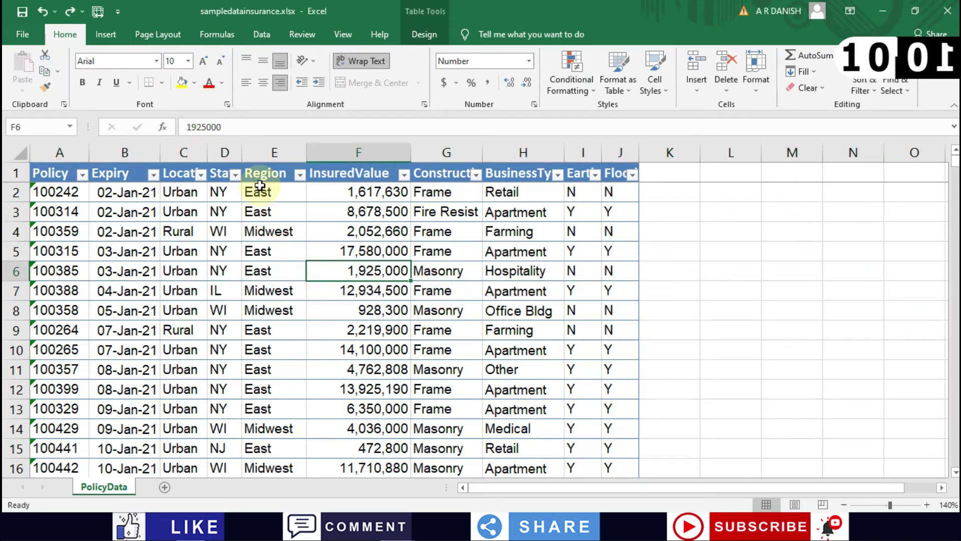
key(ctrl+a)
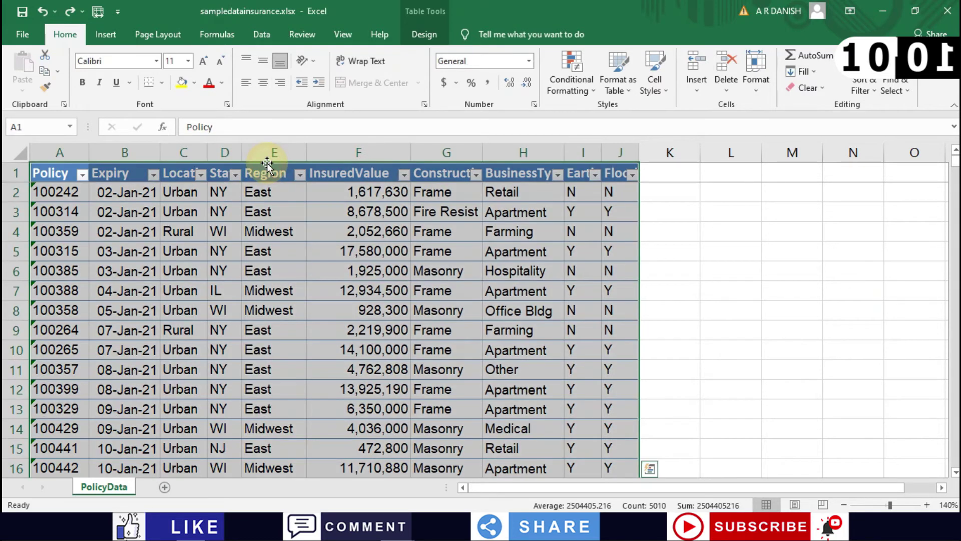
click(126, 190)
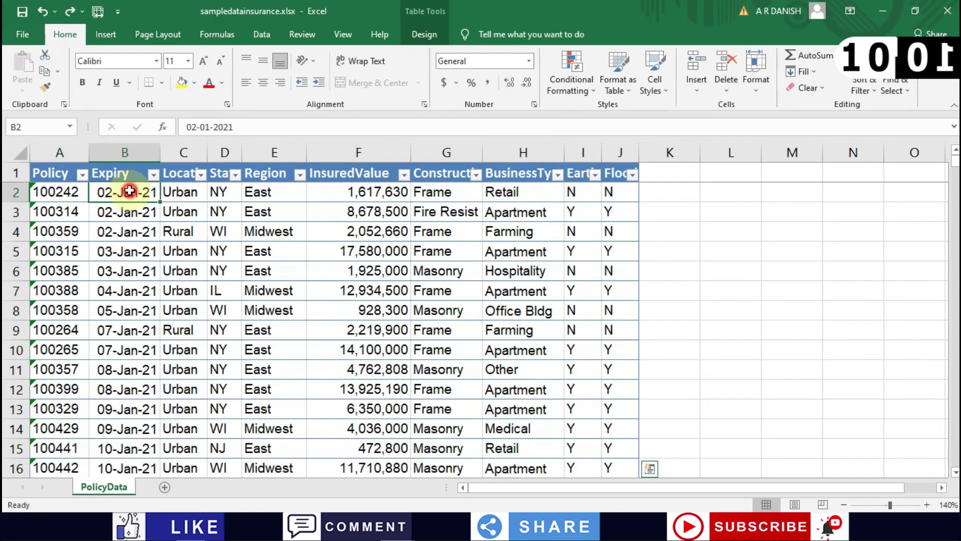
click(60, 152)
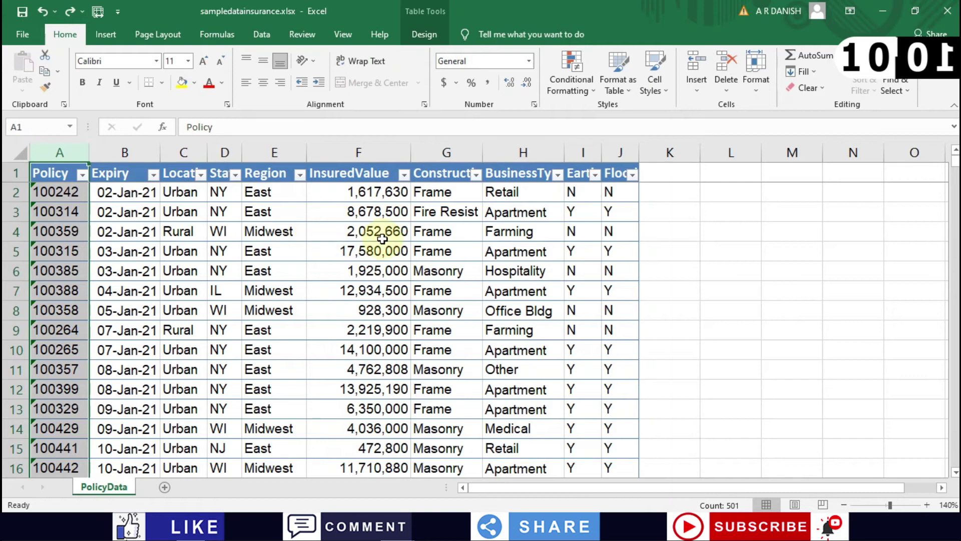
click(110, 270)
Scroll through the policy table and back, then pick the first policy number cell
scroll(109, 275, down, 6)
scroll(109, 276, down, 15)
scroll(109, 275, down, 20)
scroll(110, 275, down, 7)
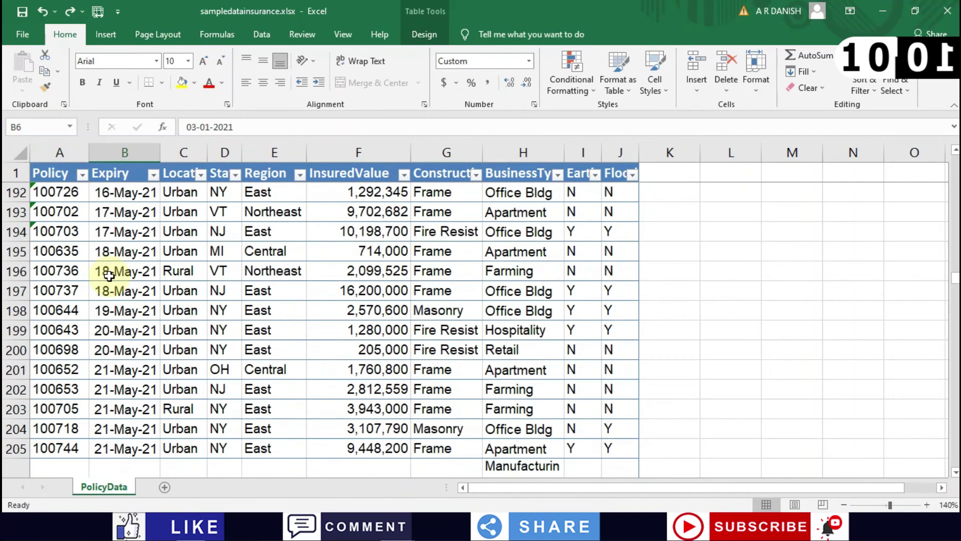
scroll(109, 276, down, 20)
scroll(109, 276, down, 20)
scroll(109, 275, down, 20)
scroll(109, 275, up, 13)
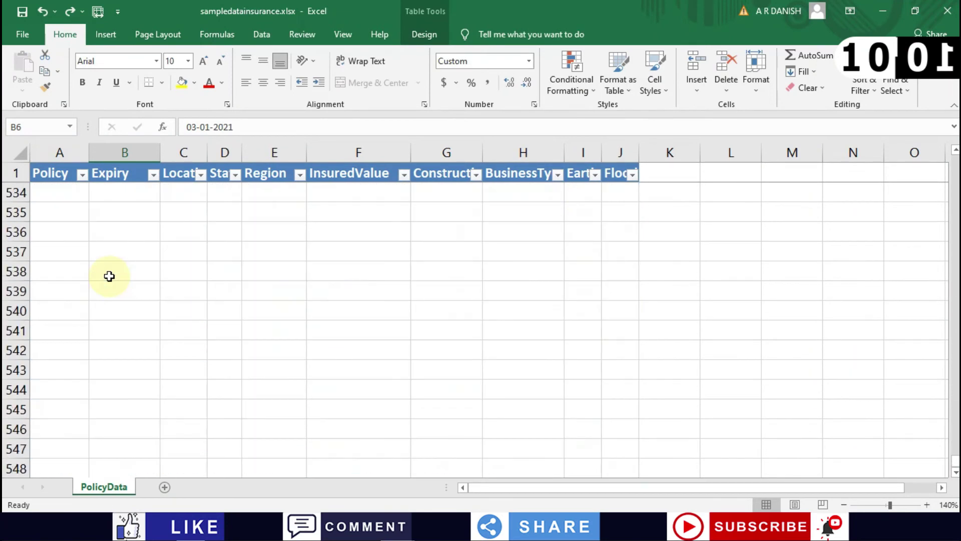
scroll(109, 275, up, 20)
scroll(109, 275, up, 20)
scroll(107, 273, up, 7)
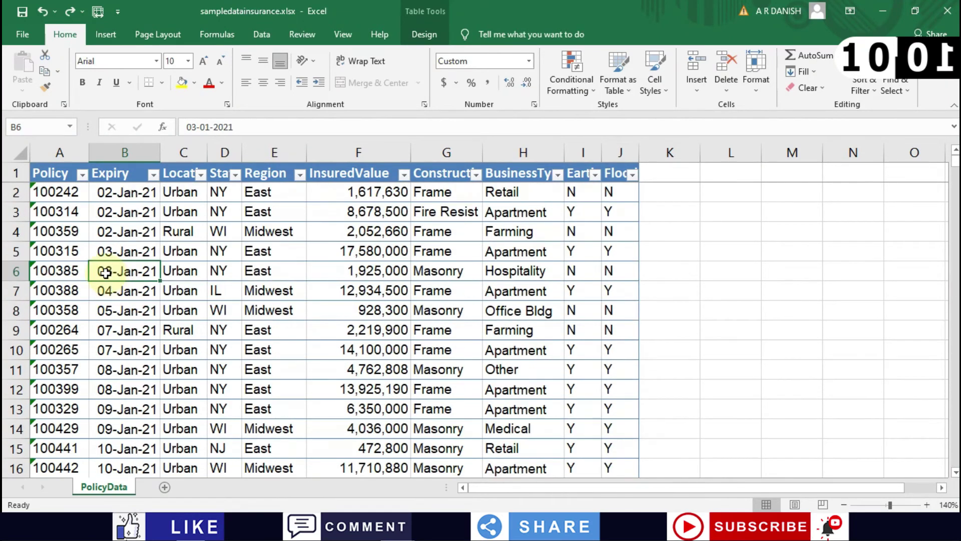
click(36, 191)
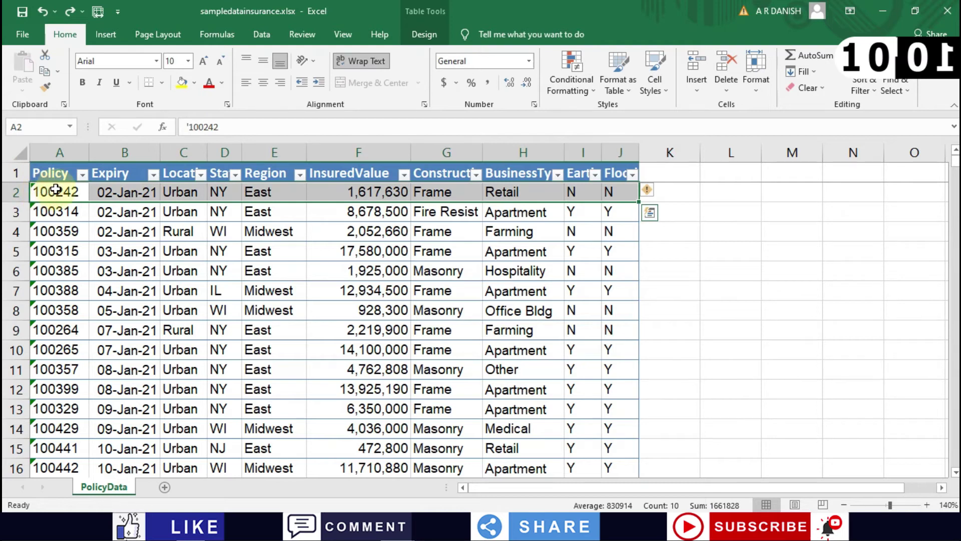
click(55, 190)
Select column A from A1 down to row 501 and open Find & Select > Replace
click(62, 171)
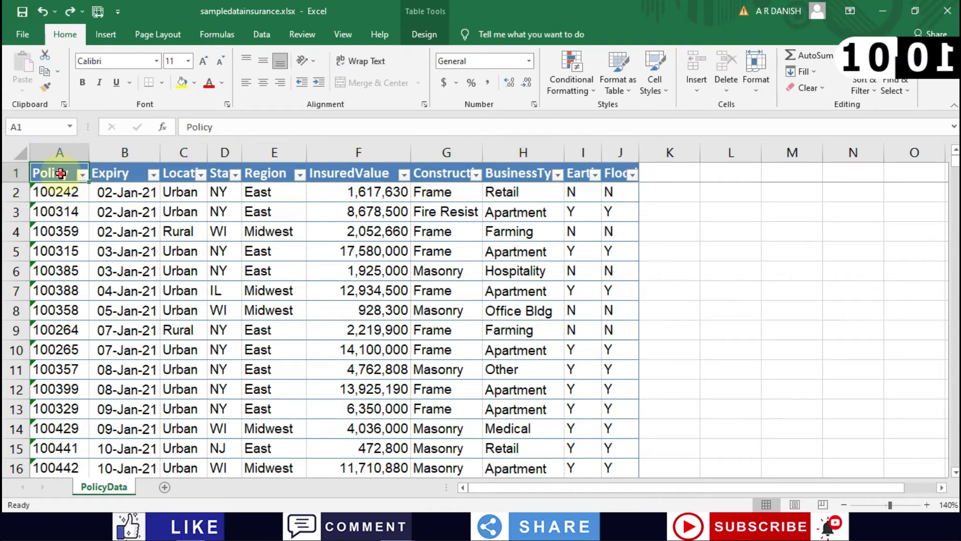
drag(60, 174, 65, 460)
drag(56, 502, 56, 508)
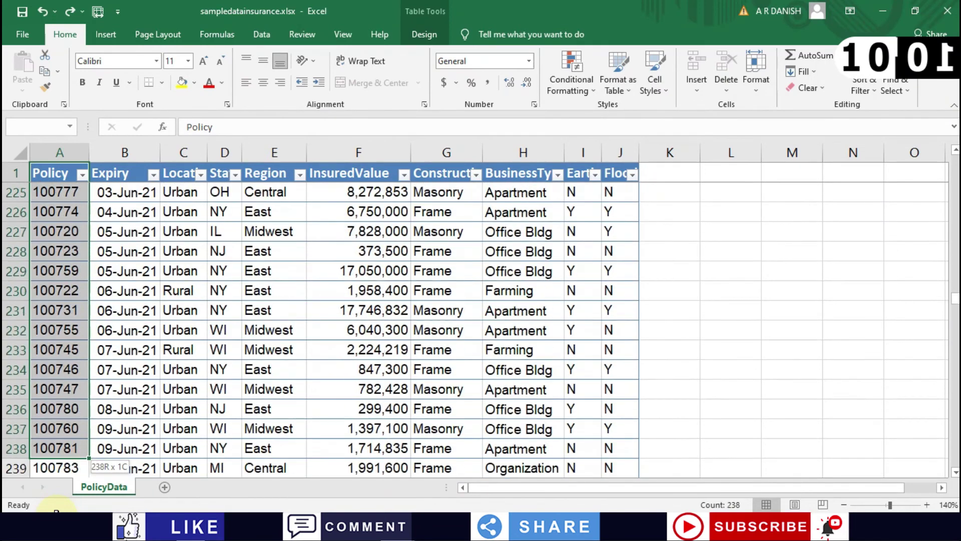
drag(57, 508, 56, 508)
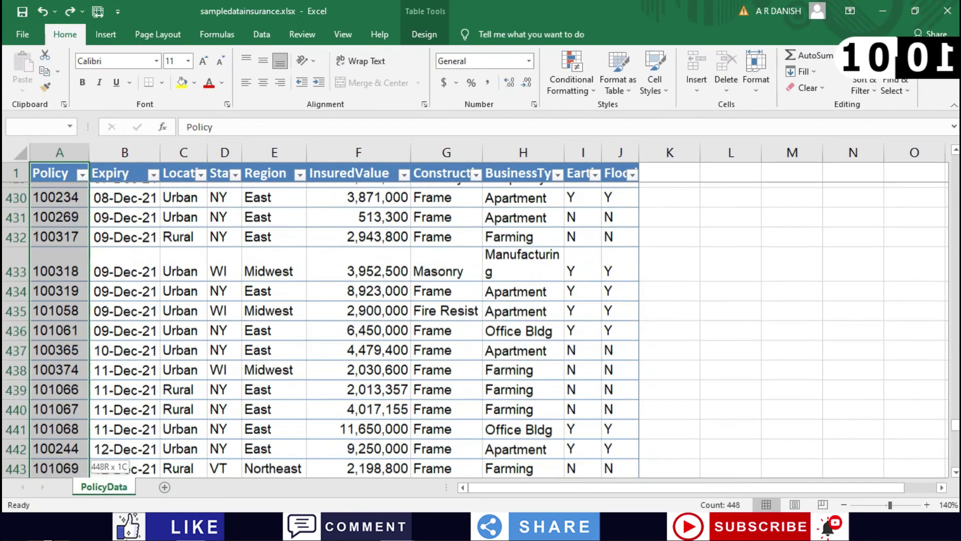
drag(57, 508, 70, 370)
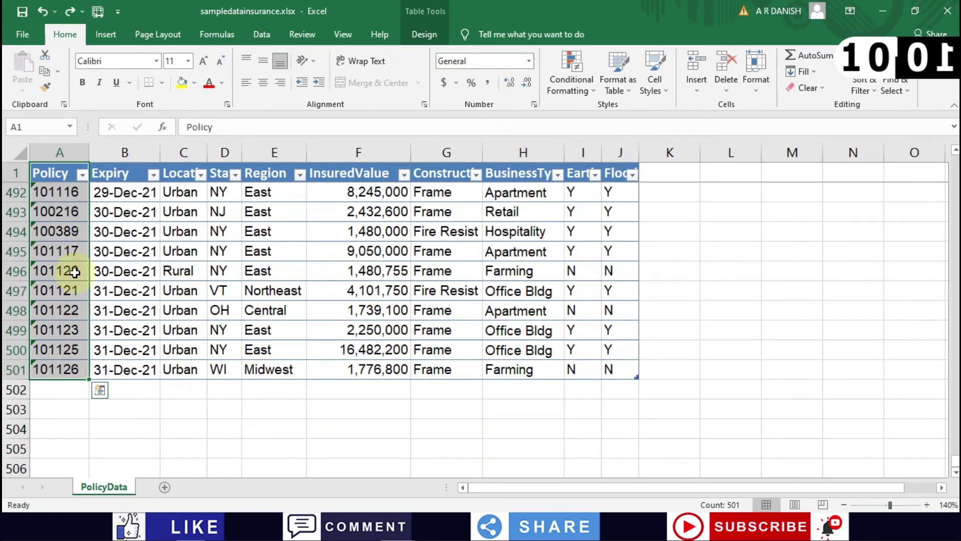
click(907, 90)
click(884, 122)
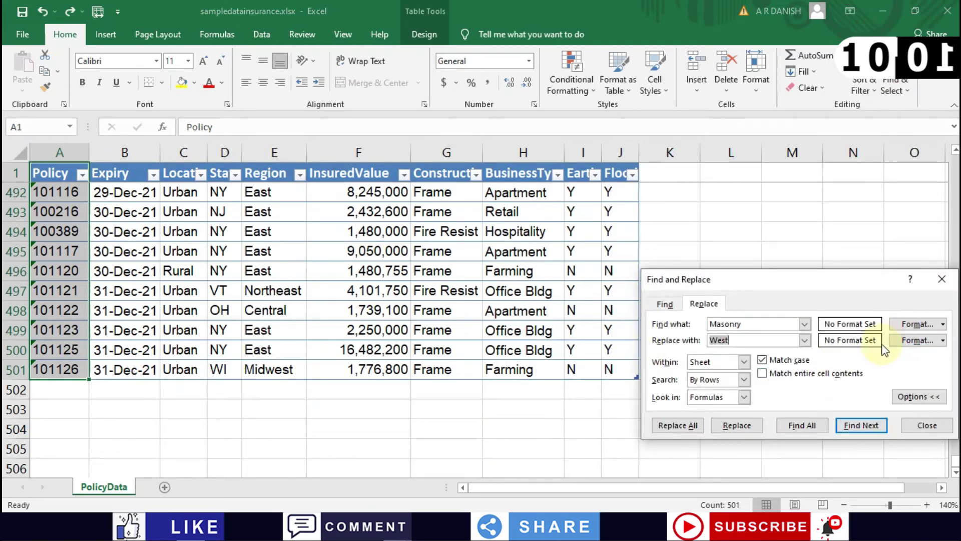
Replace policy number 100216 with 2222 in the selected Policy column using Replace All
click(934, 398)
click(921, 361)
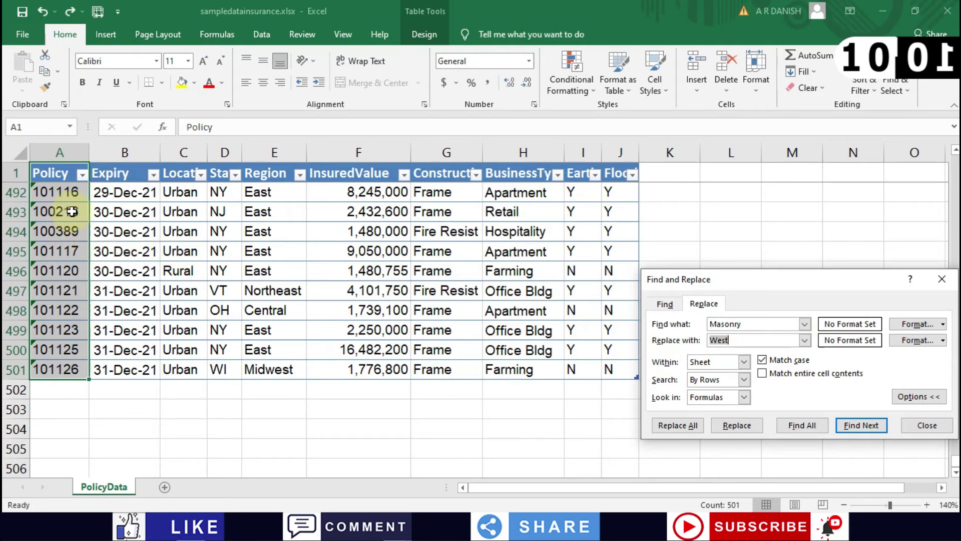
click(741, 325)
drag(740, 326, 646, 314)
text(100216)
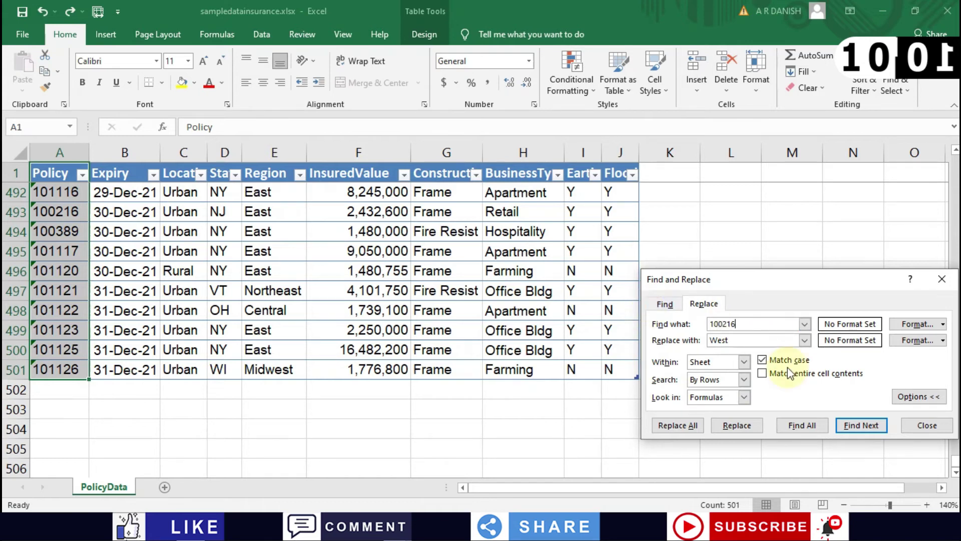
double_click(754, 339)
text(2222)
click(673, 423)
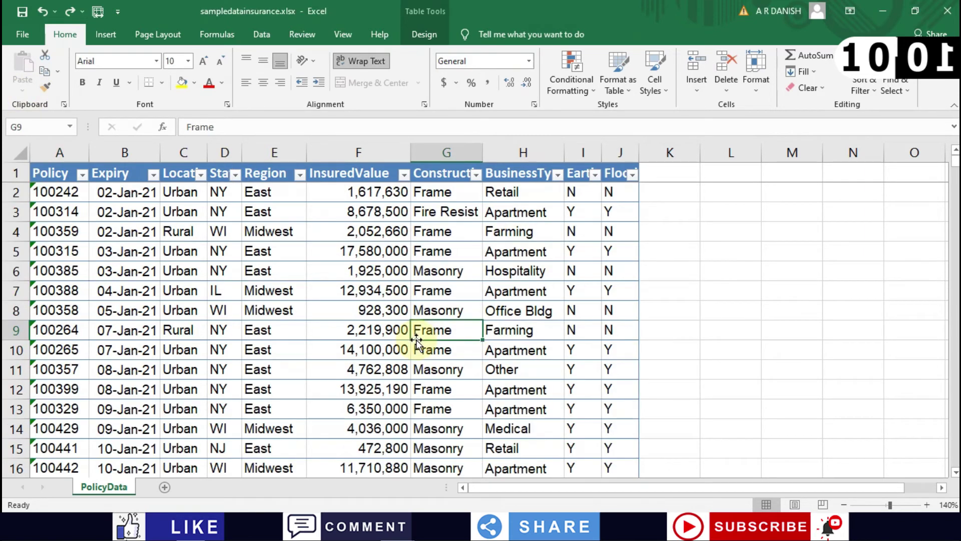
Check the Y/N Earthquake and Flood values in rows 3 to 7 of columns I and J
click(557, 290)
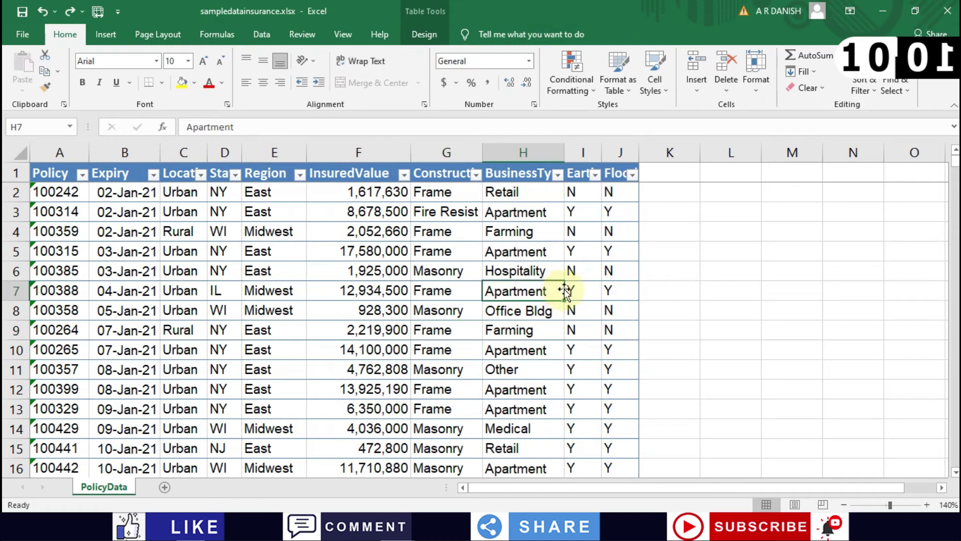
click(590, 286)
scroll(594, 286, down, 2)
scroll(594, 284, up, 2)
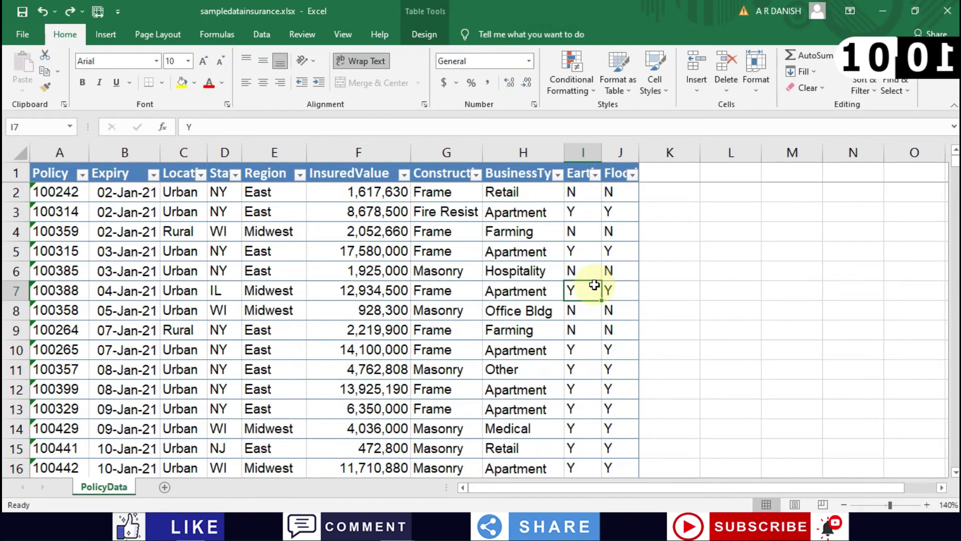
click(607, 230)
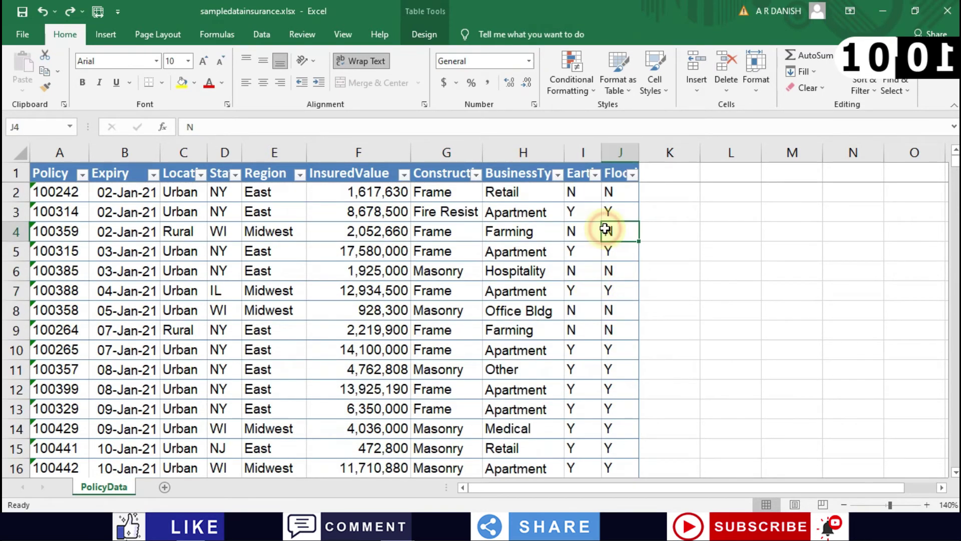
click(583, 195)
click(583, 246)
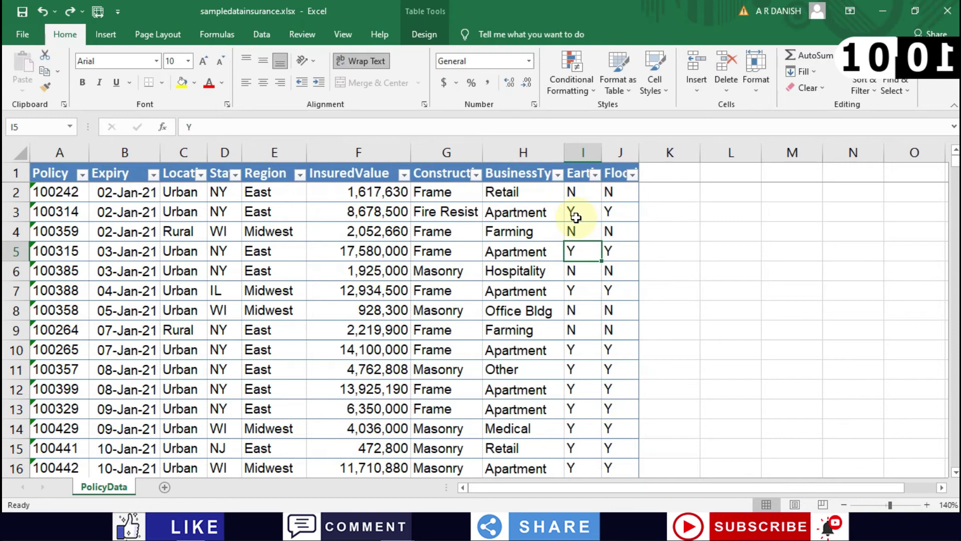
click(577, 185)
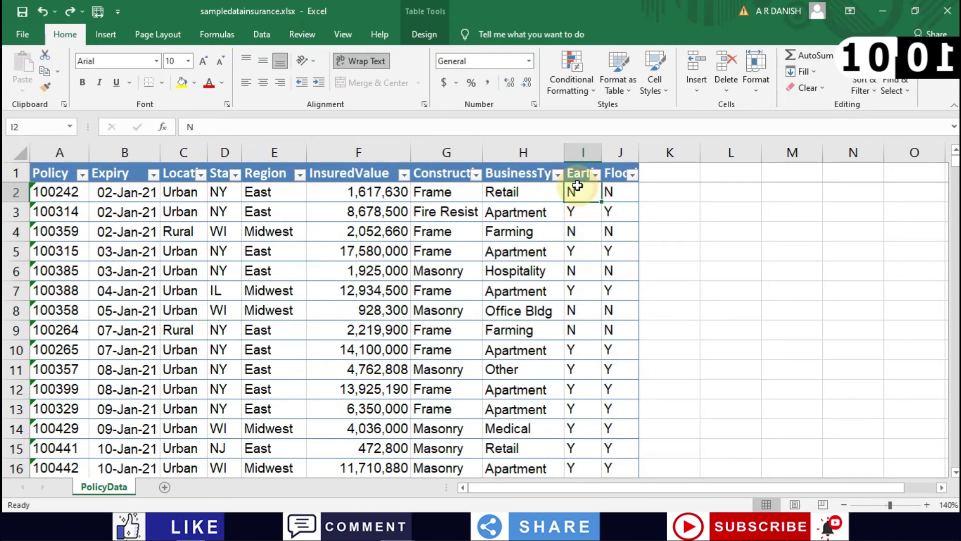
Open Replace set to Y → Yes, dismiss a no-match message, and start at the first Earthquake Y
click(895, 88)
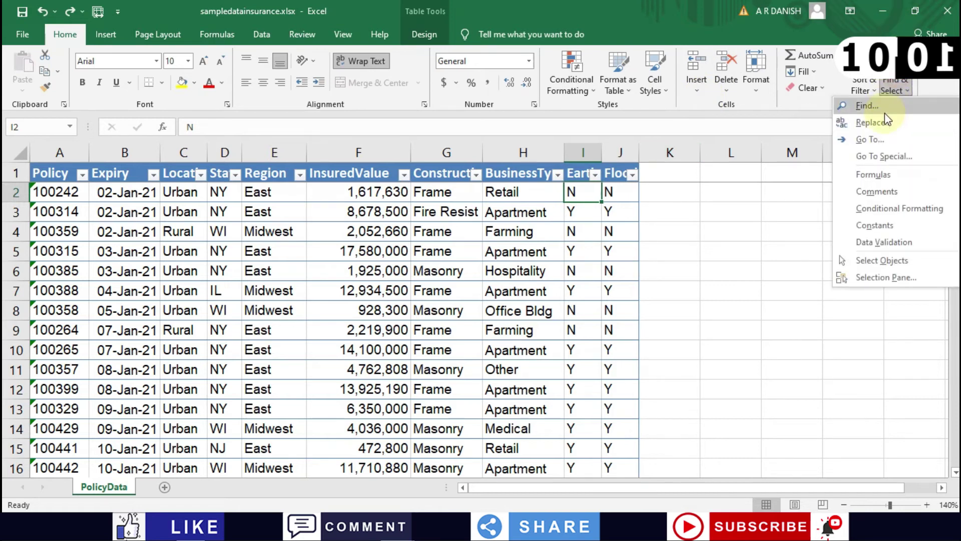
click(882, 125)
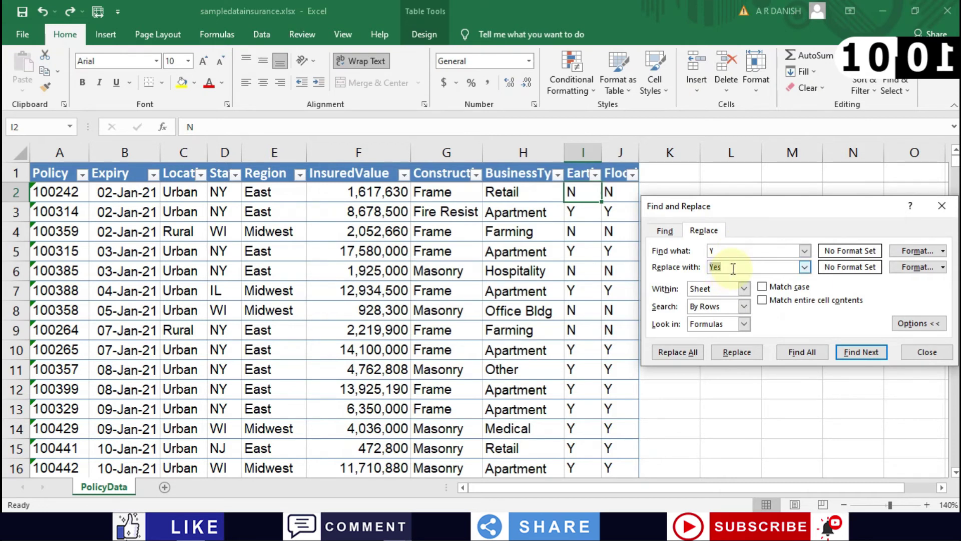
click(731, 351)
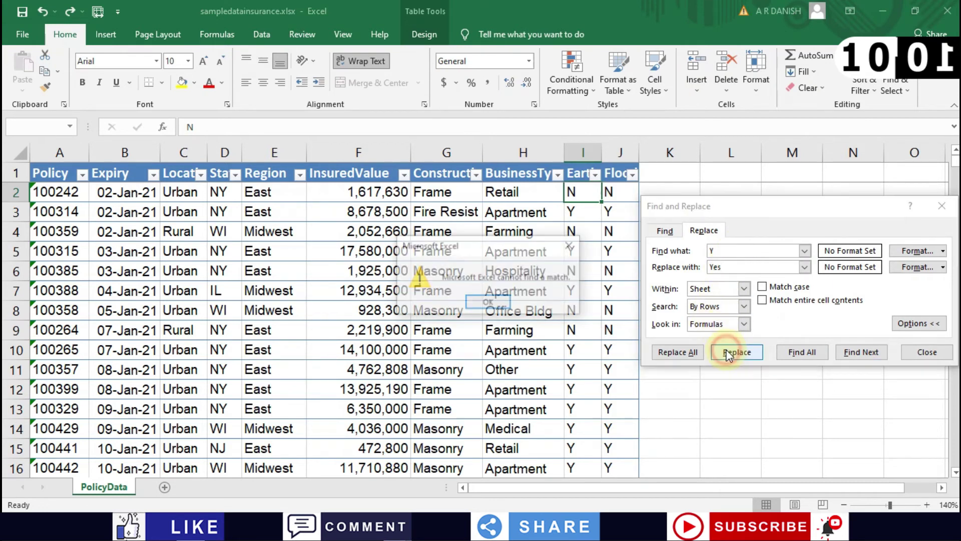
click(483, 302)
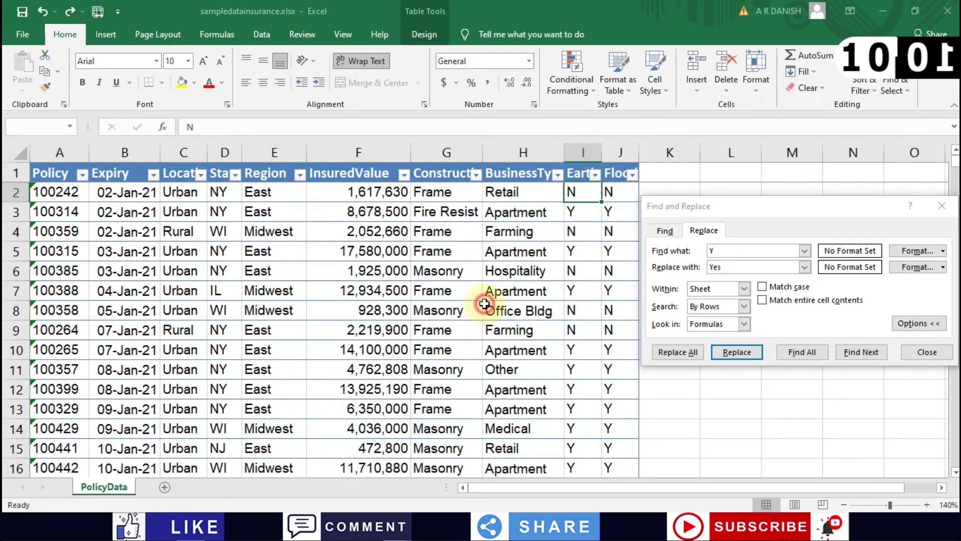
click(580, 210)
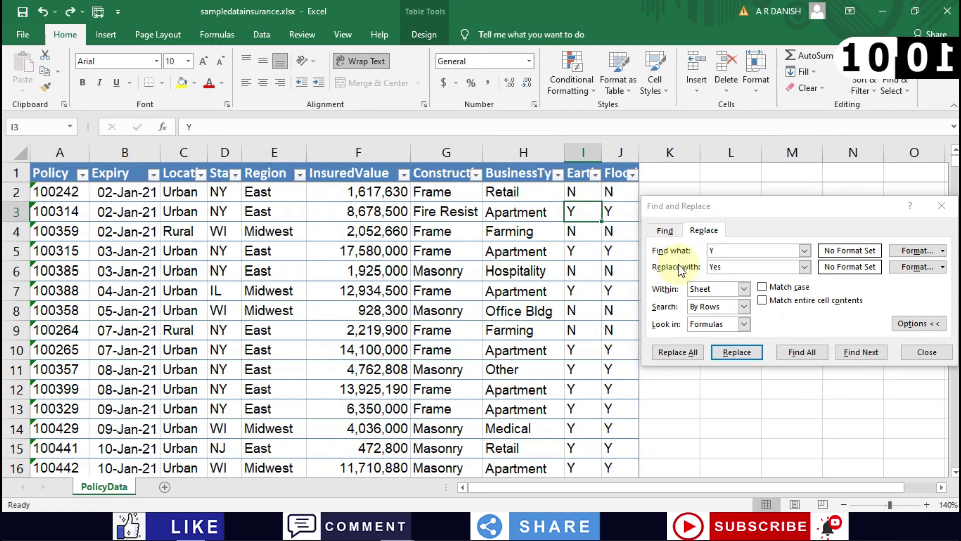
Replace Y with Yes one match at a time, seven times, then close the window
click(753, 352)
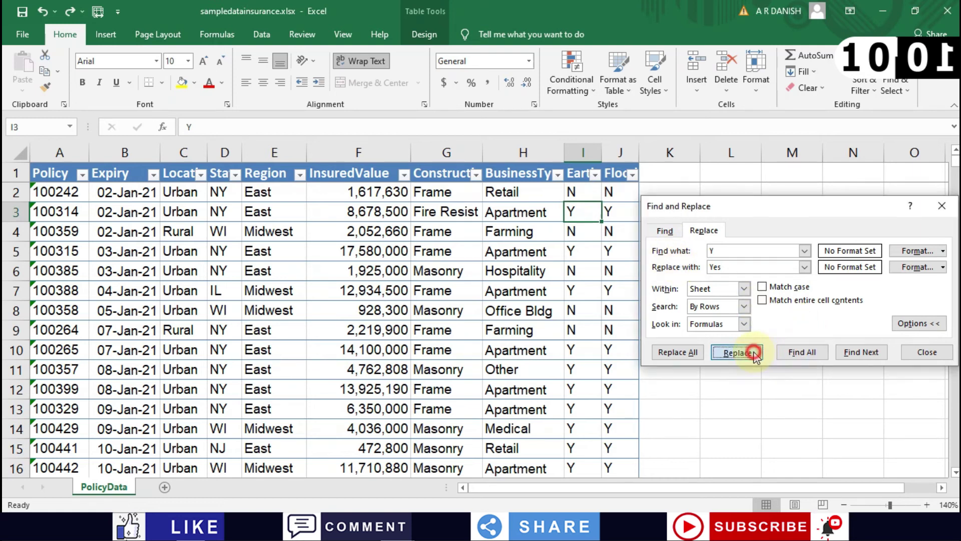
click(753, 381)
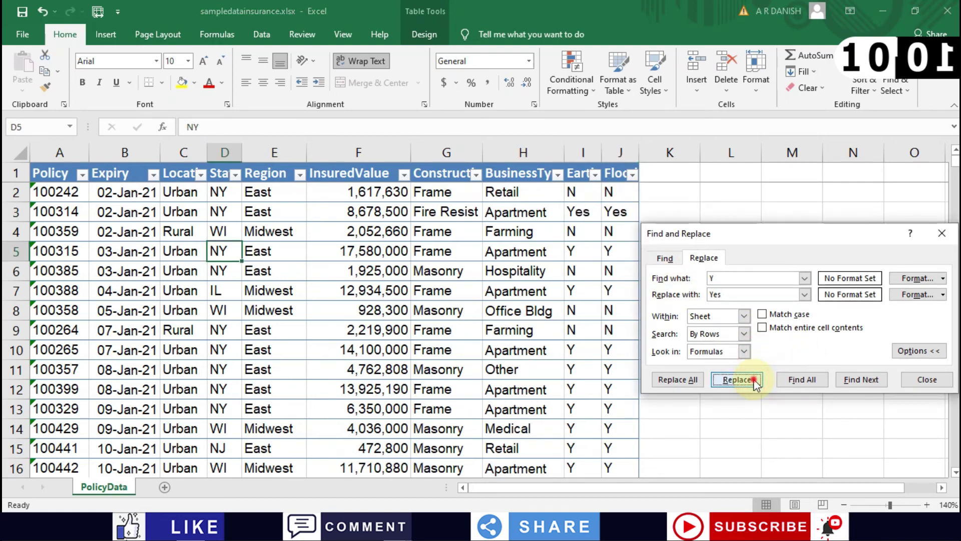
click(753, 382)
click(753, 381)
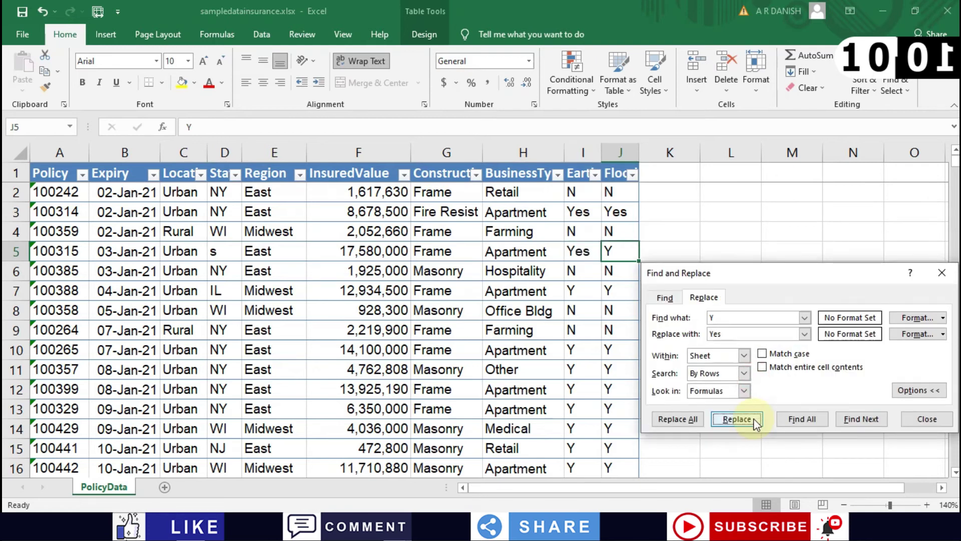
click(753, 421)
click(753, 419)
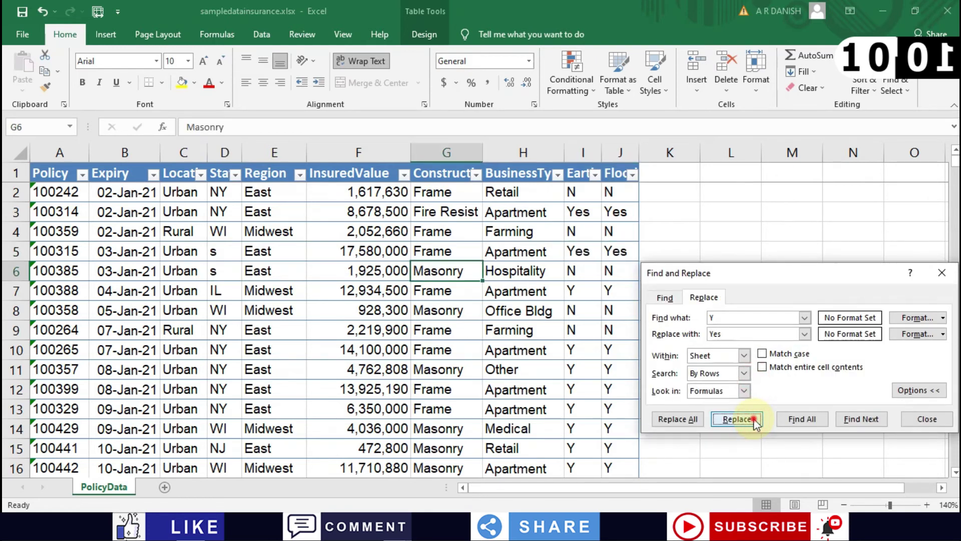
click(753, 419)
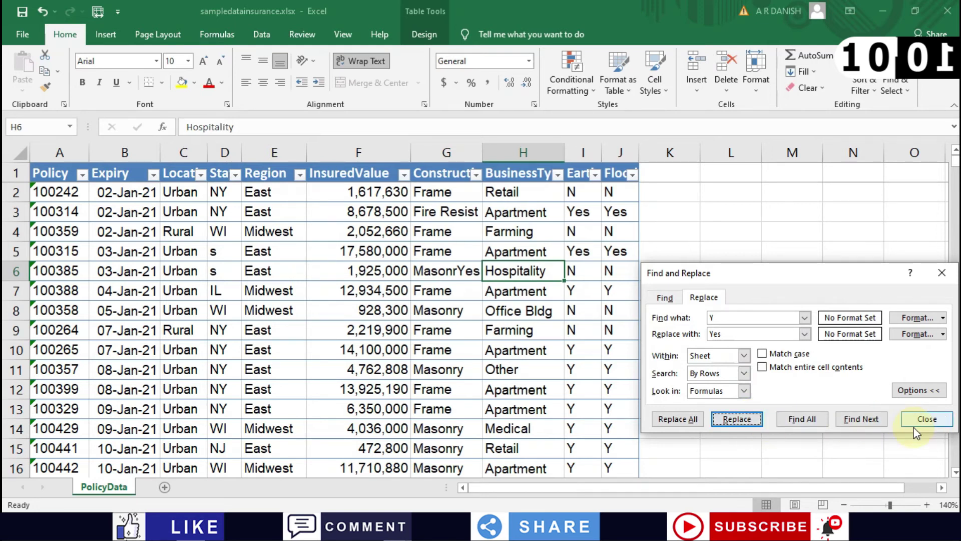
click(941, 420)
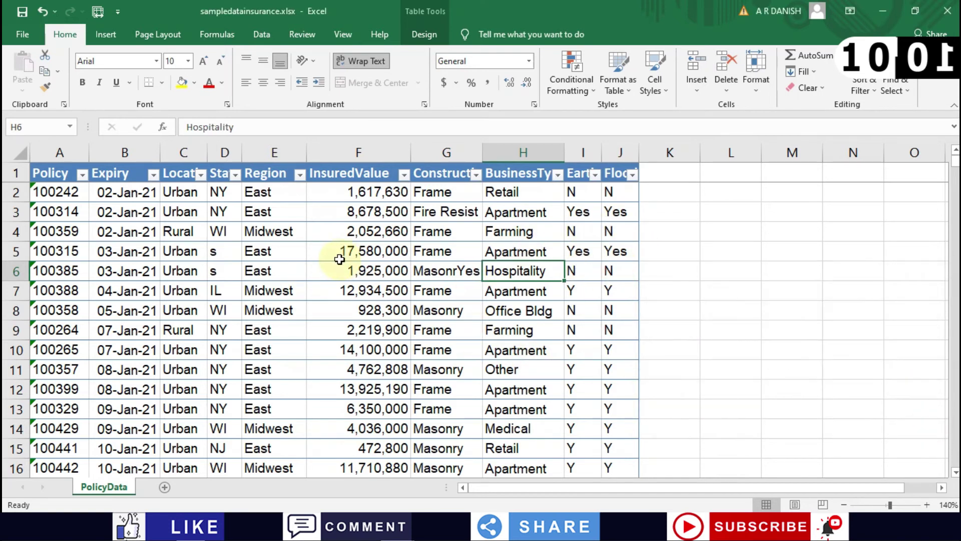
Undo the Yes replacements with Ctrl+Z, click empty cell K5, and start selecting columns I and J
key(Left)
key(ctrl+z)
key(ctrl+z)
key(ctrl+z)
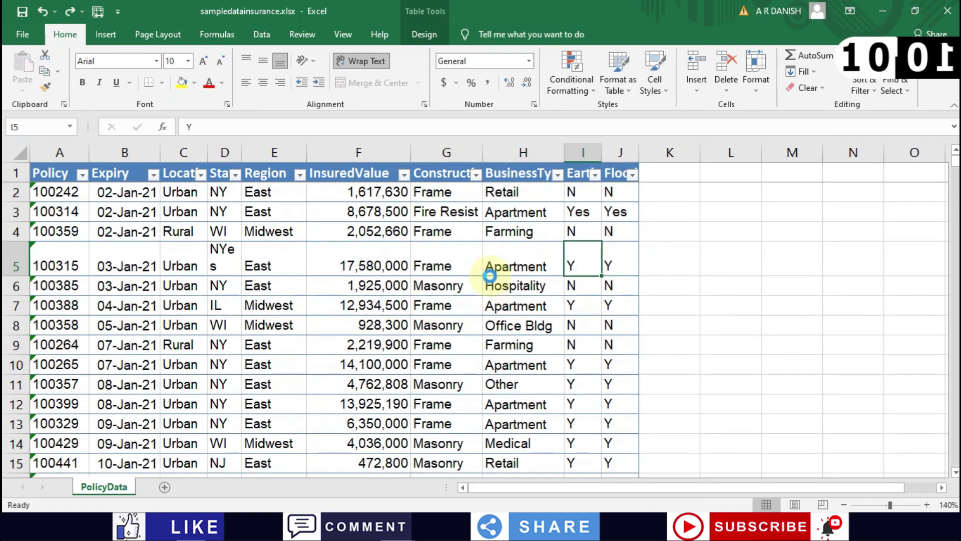
key(ctrl+z)
key(ctrl+z)
key(ctrl+z)
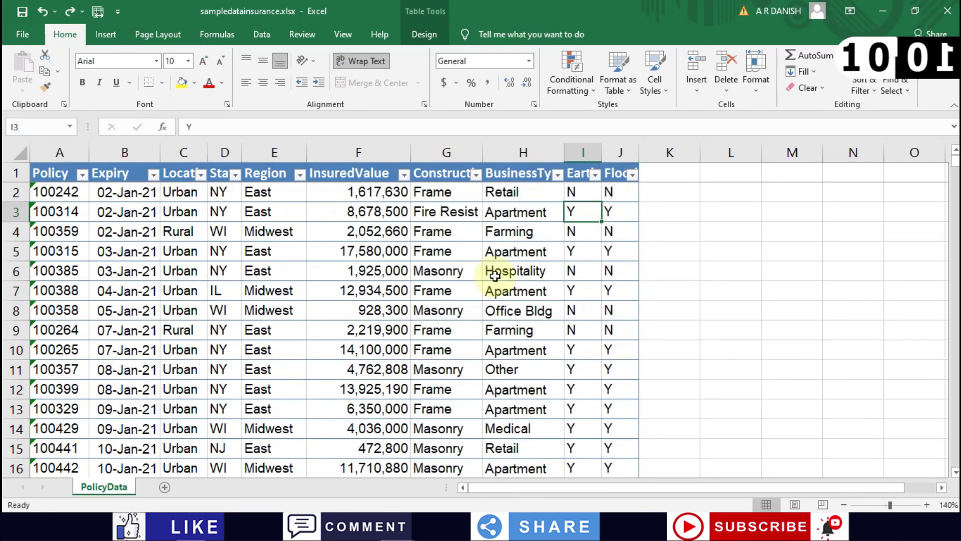
click(665, 249)
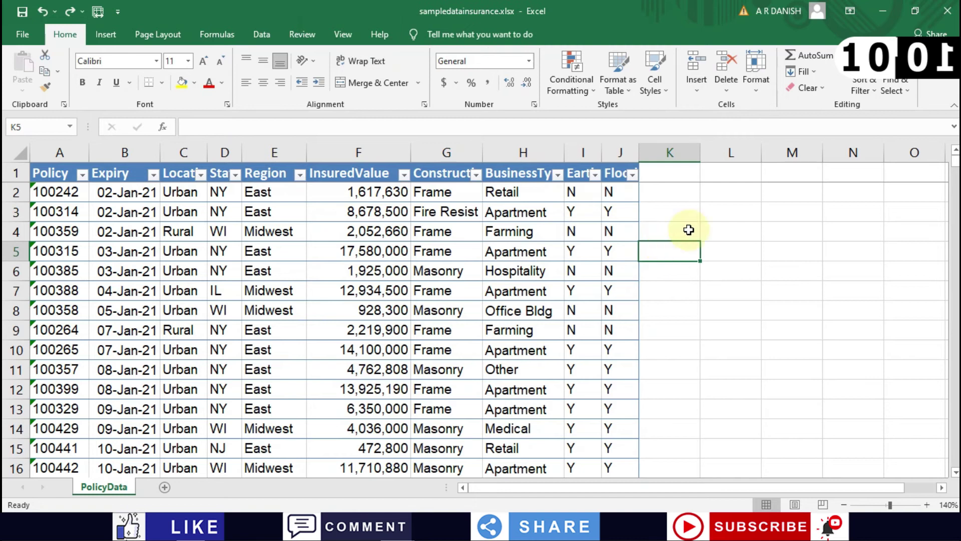
click(894, 91)
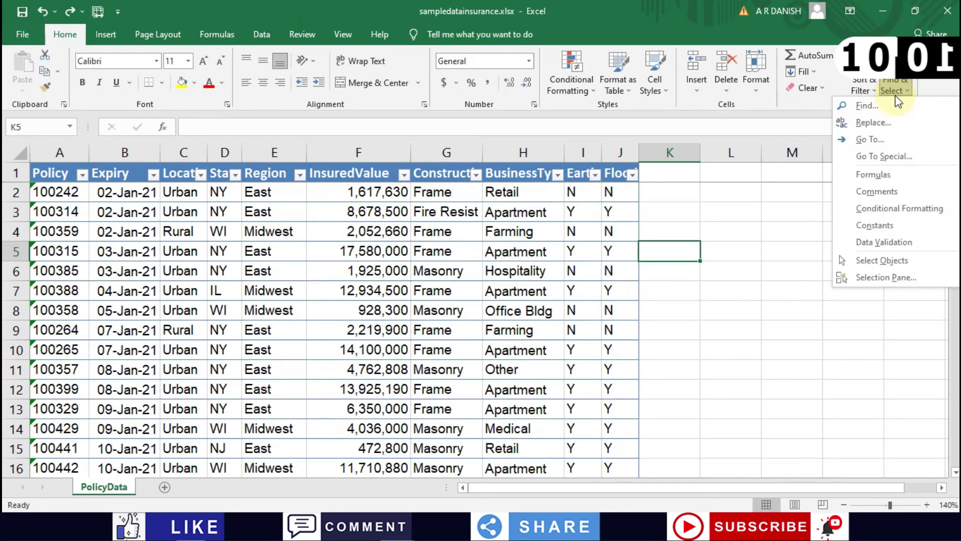
click(573, 176)
With columns I and J selected, Replace All Y → Yes looking in Formulas, making 505 replacements
drag(619, 159, 583, 156)
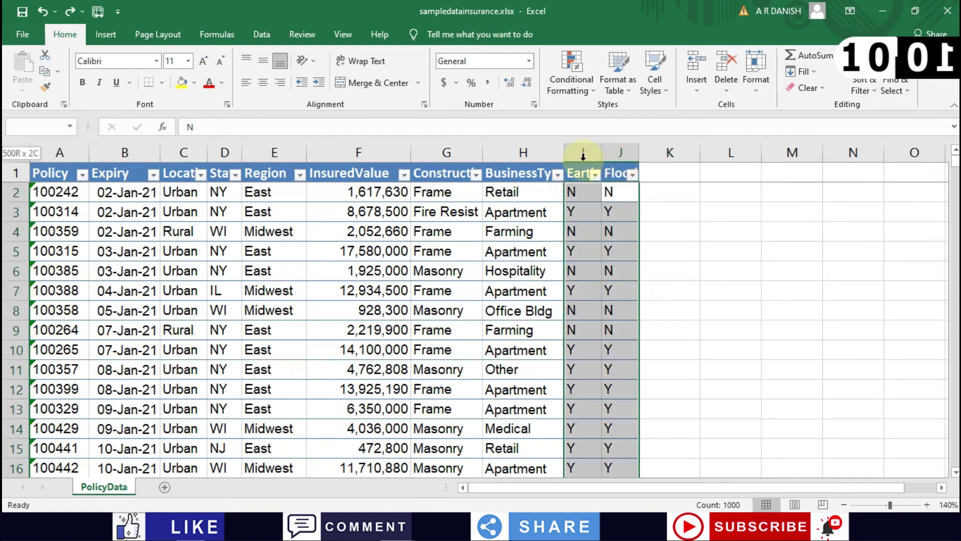
click(894, 85)
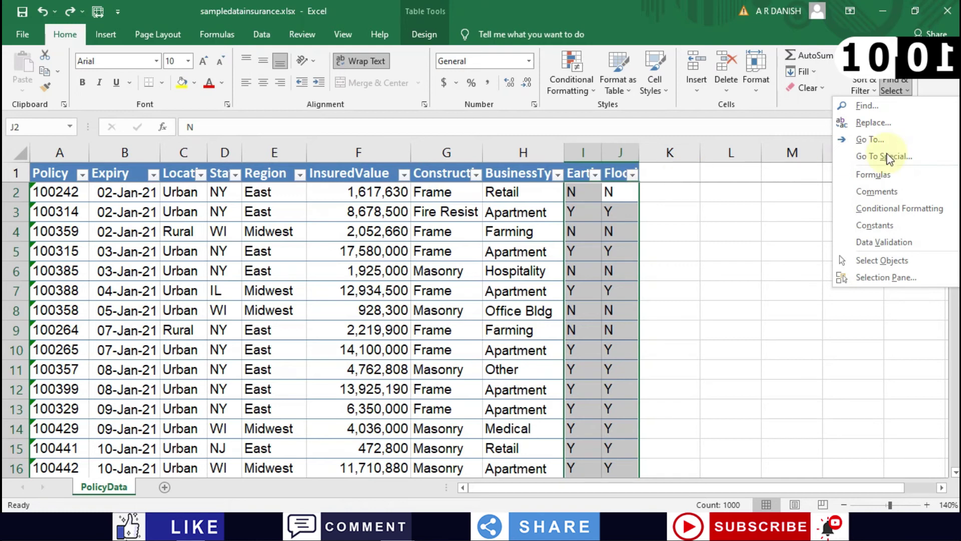
click(873, 123)
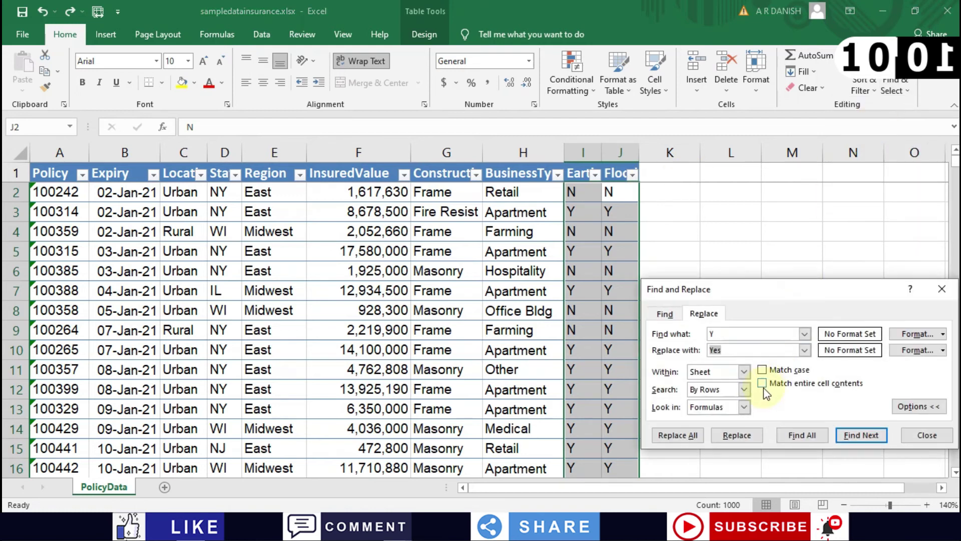
mouse_move(762, 289)
mouse_down()
mouse_move(686, 246)
mouse_move(809, 213)
mouse_up()
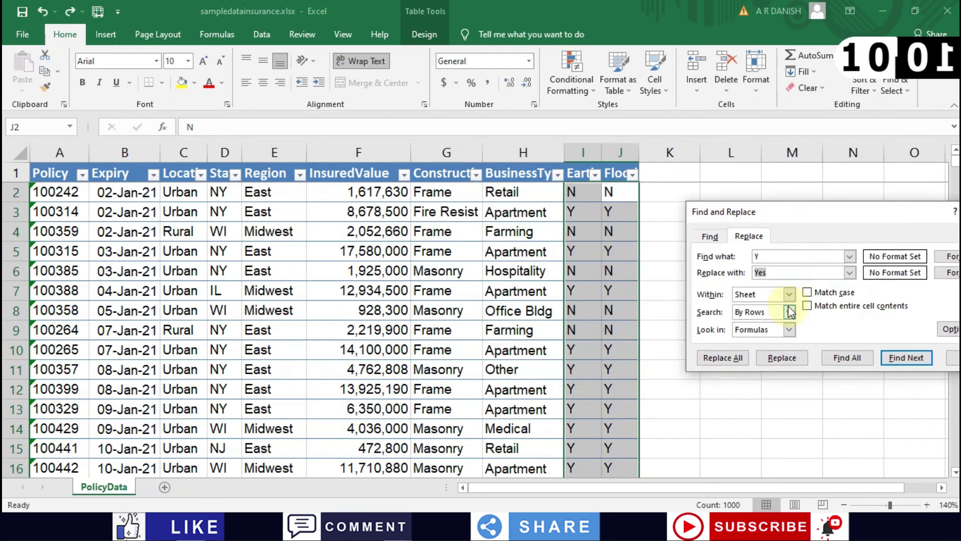
click(788, 330)
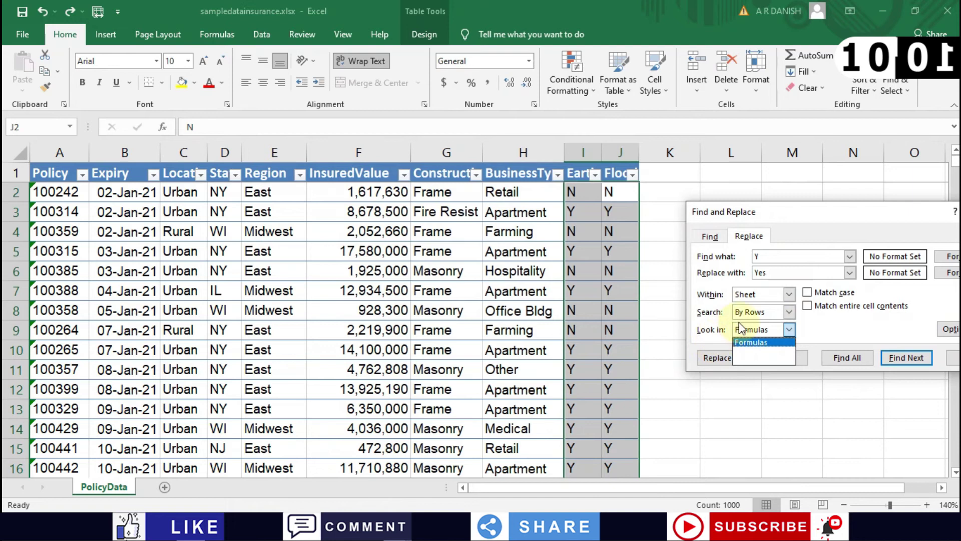
click(764, 236)
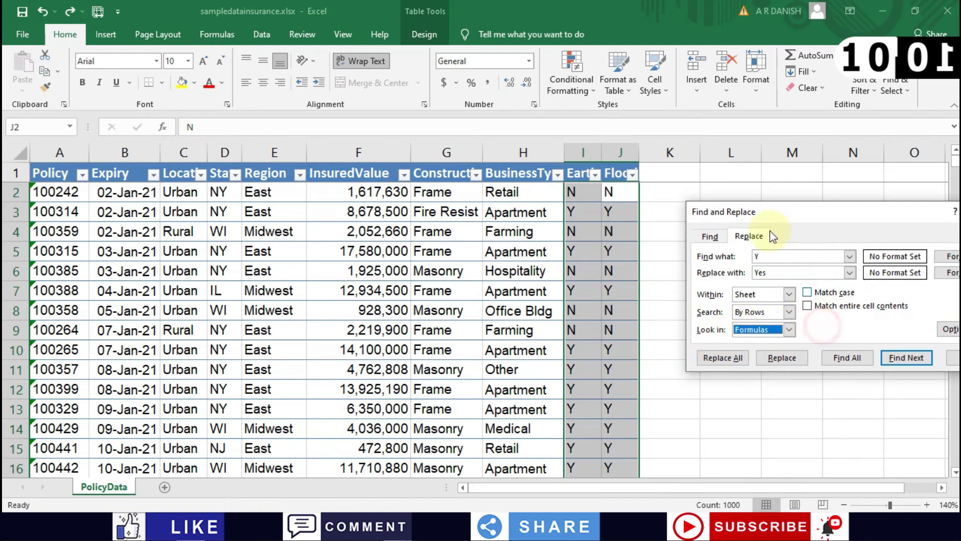
click(777, 256)
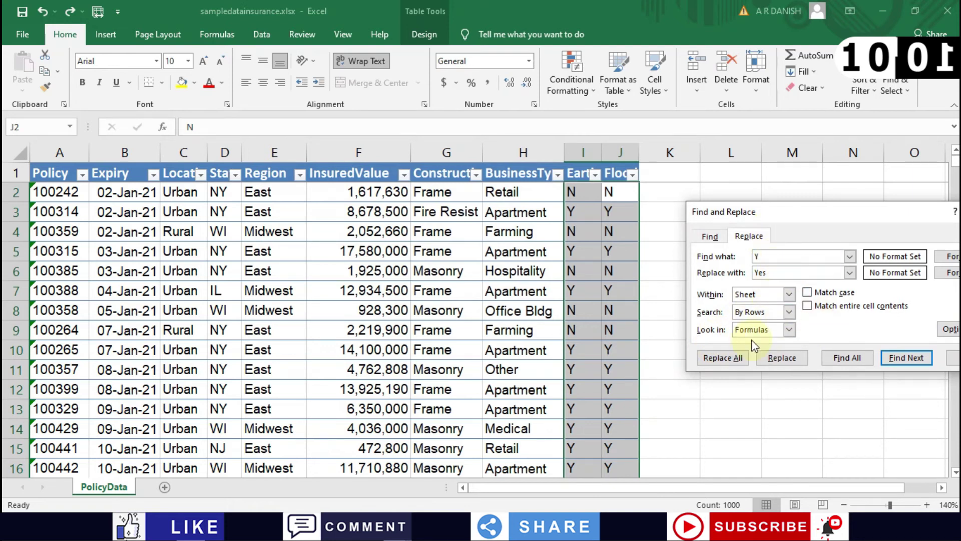
click(731, 358)
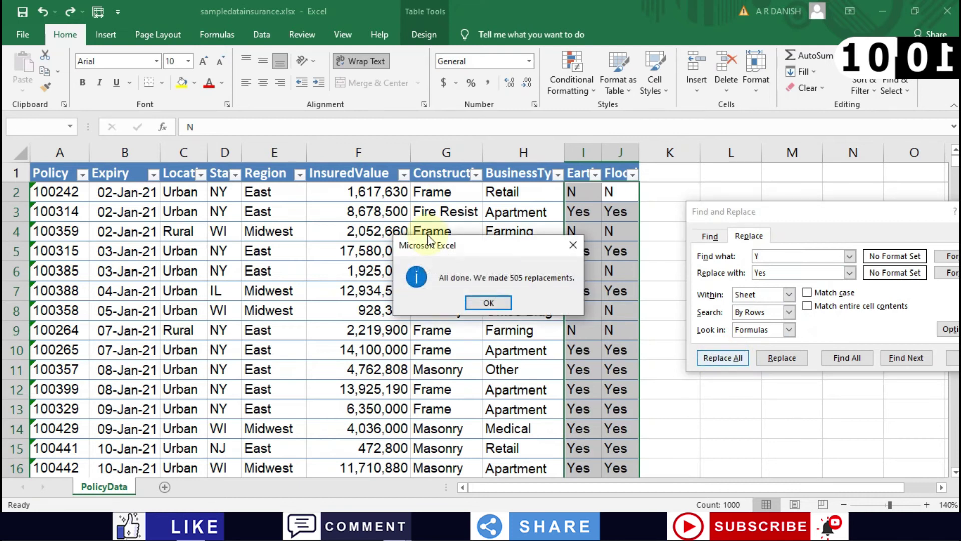
click(493, 302)
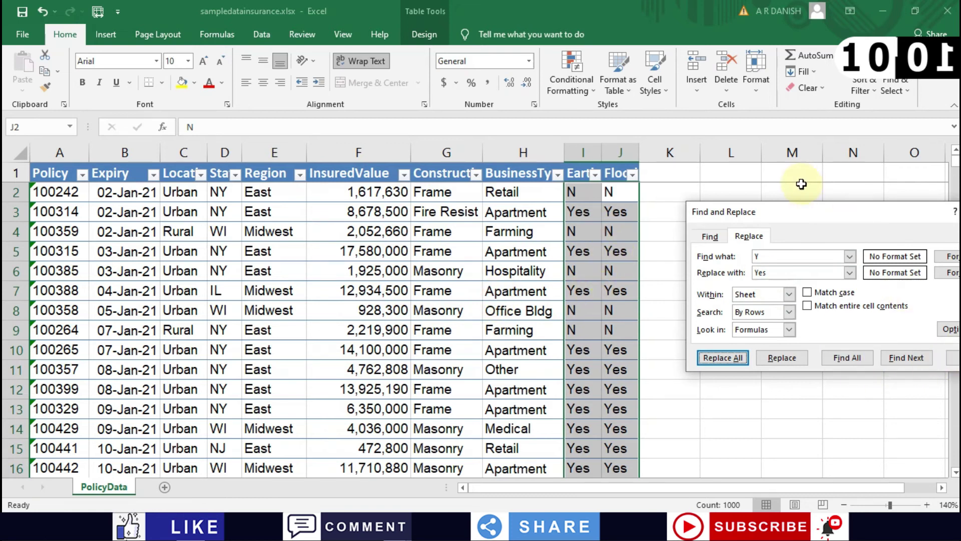
drag(793, 216, 284, 204)
Search for N and replace with No, matching case and entire cell contents only
double_click(278, 242)
text(N)
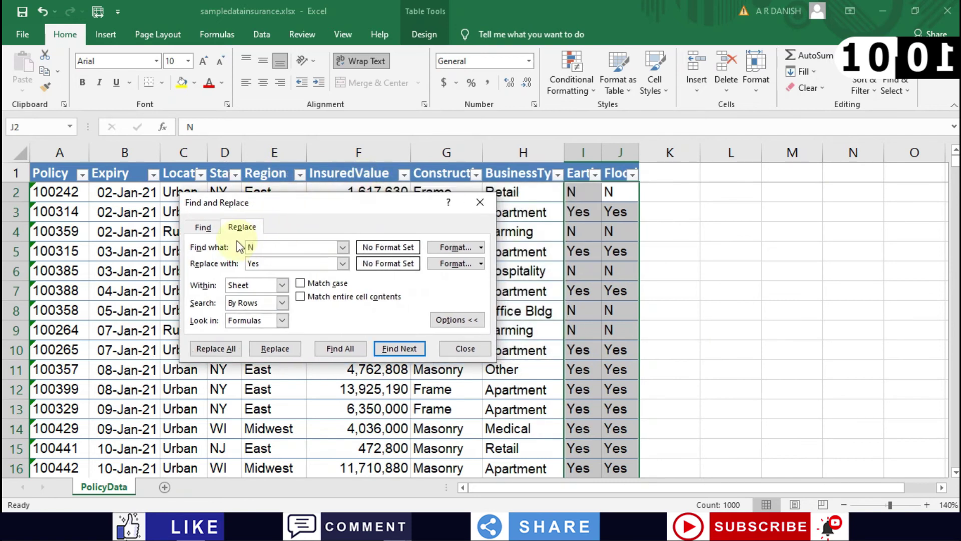
double_click(290, 260)
text(No)
click(339, 296)
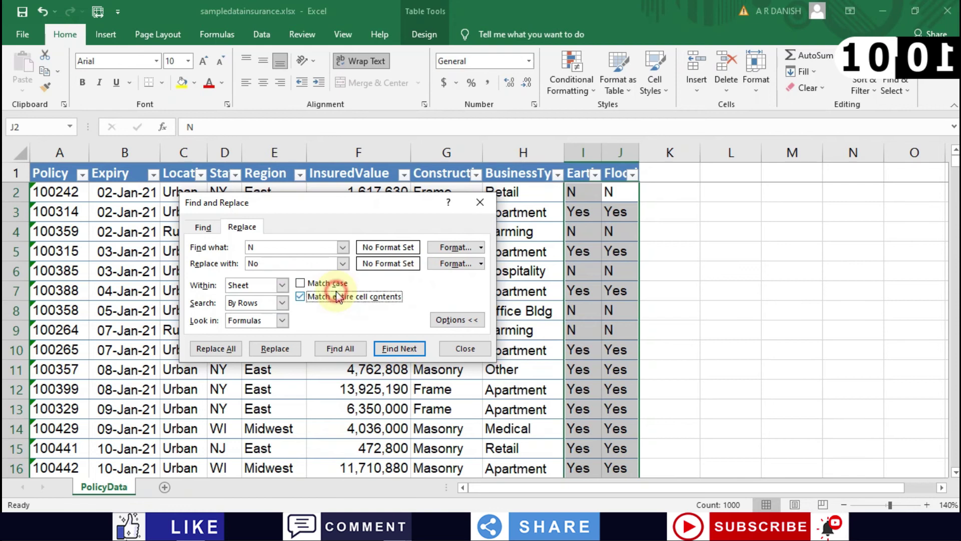
click(324, 283)
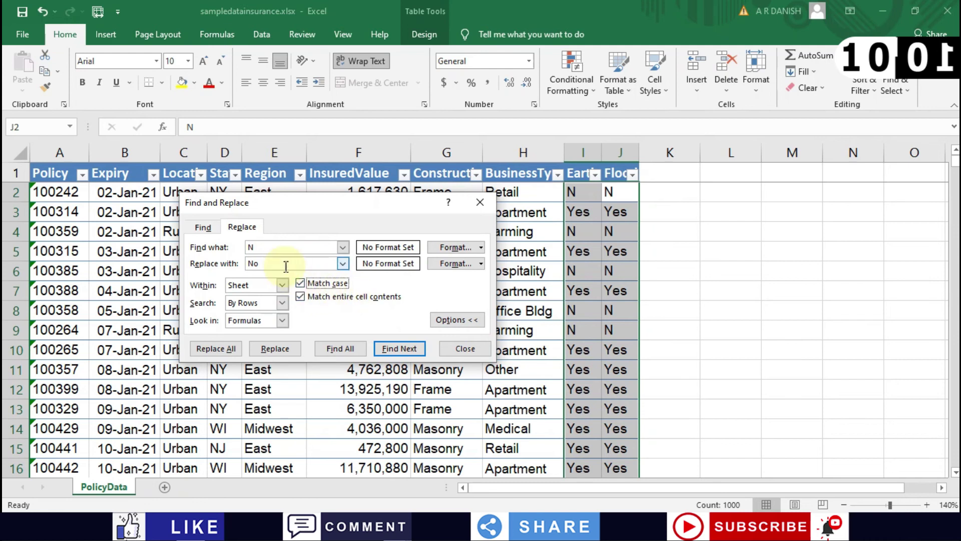
Replace all 495 N flags in the Earthquake and Flood columns with No and close the dialog
click(228, 352)
click(503, 307)
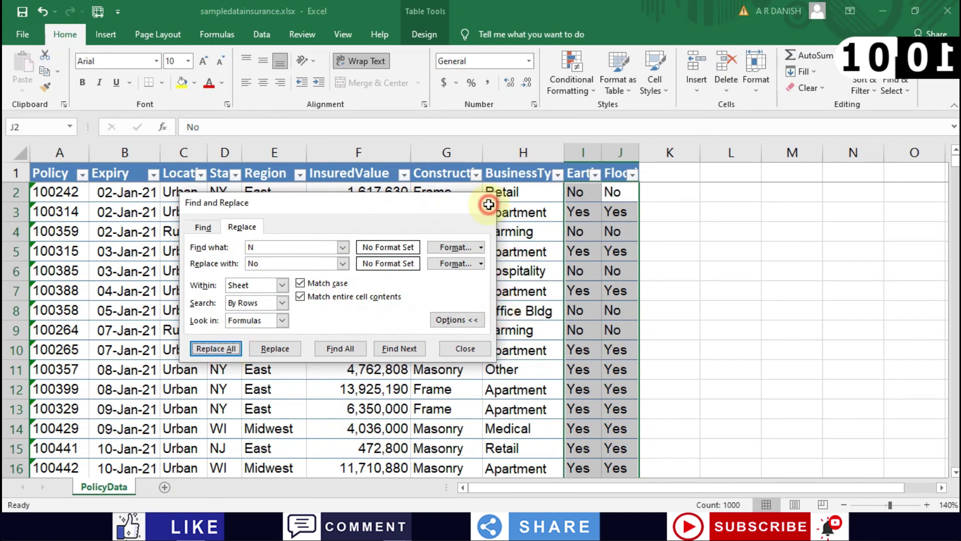
click(488, 205)
scroll(616, 273, down, 8)
scroll(616, 273, down, 20)
scroll(621, 278, down, 20)
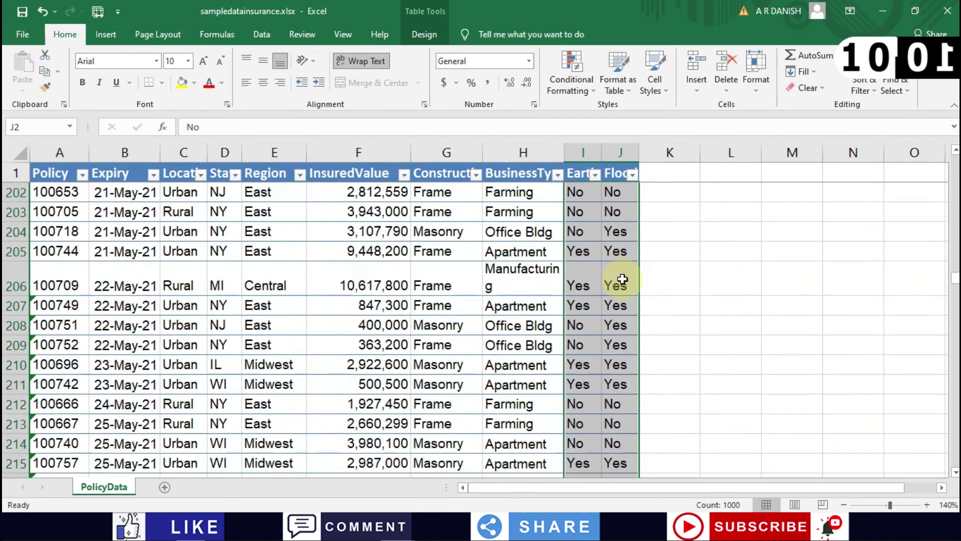
scroll(623, 279, down, 20)
scroll(622, 279, down, 20)
scroll(622, 279, down, 20)
scroll(622, 279, down, 4)
scroll(622, 279, up, 20)
scroll(622, 279, down, 11)
scroll(622, 279, down, 20)
scroll(622, 278, up, 20)
scroll(615, 272, up, 20)
scroll(615, 272, up, 3)
click(358, 271)
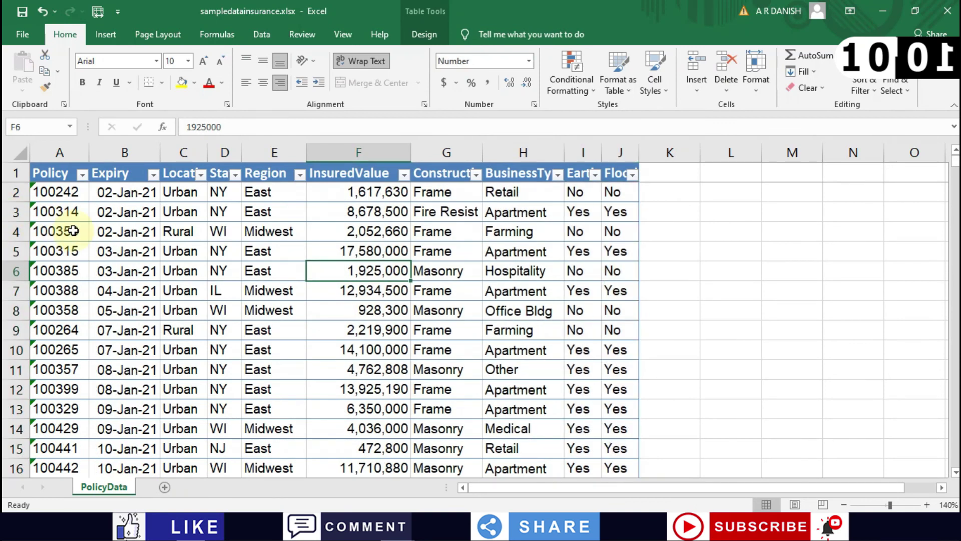
click(197, 256)
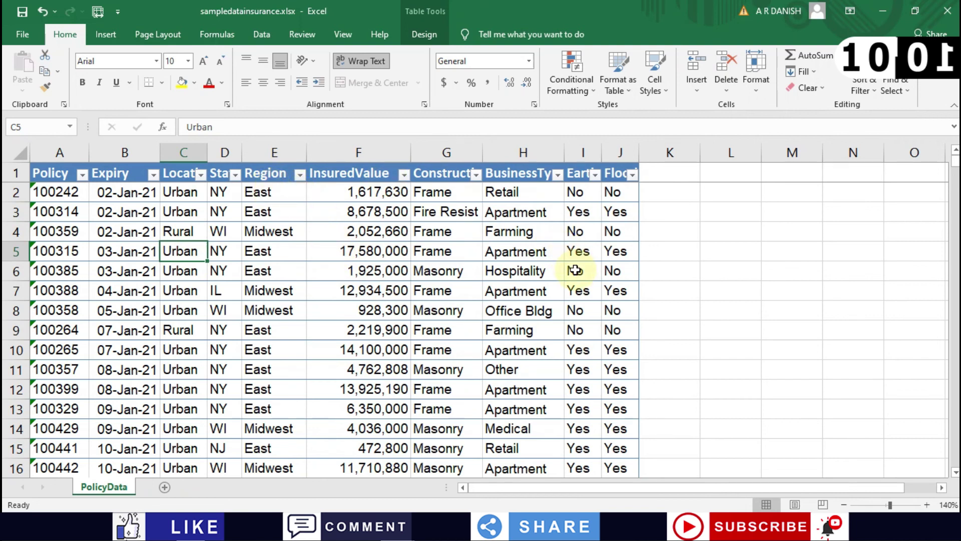
scroll(575, 273, down, 5)
mouse_move(611, 328)
mouse_down()
mouse_move(158, 135)
mouse_move(230, 254)
mouse_up()
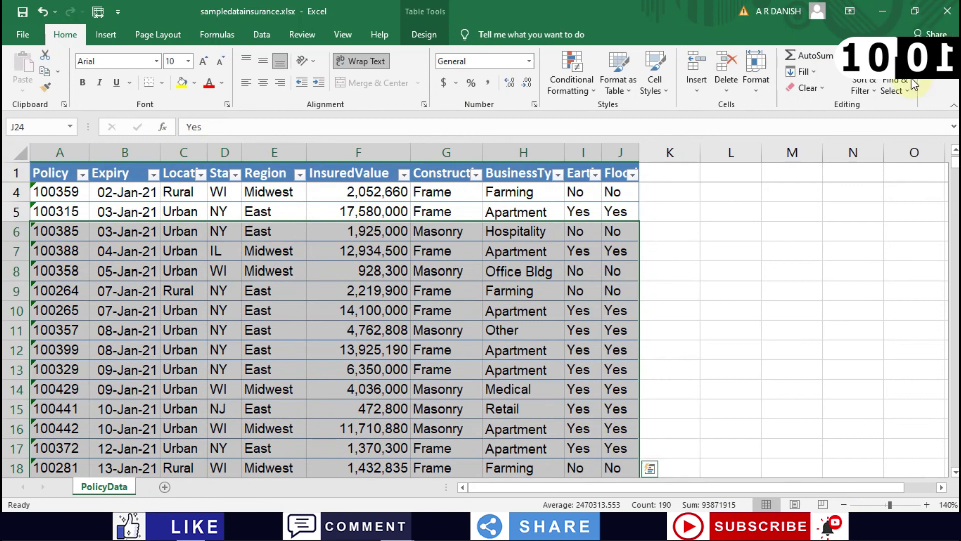
click(527, 237)
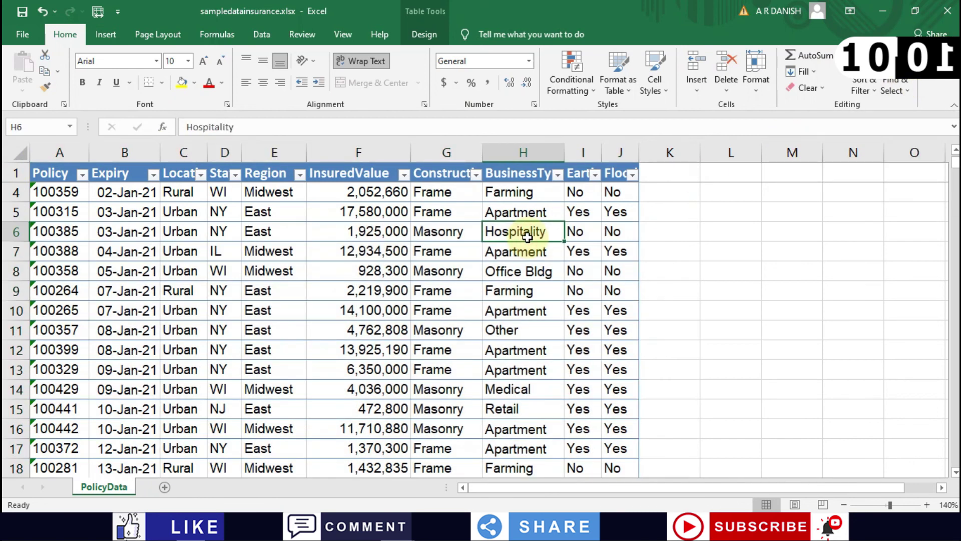
click(446, 267)
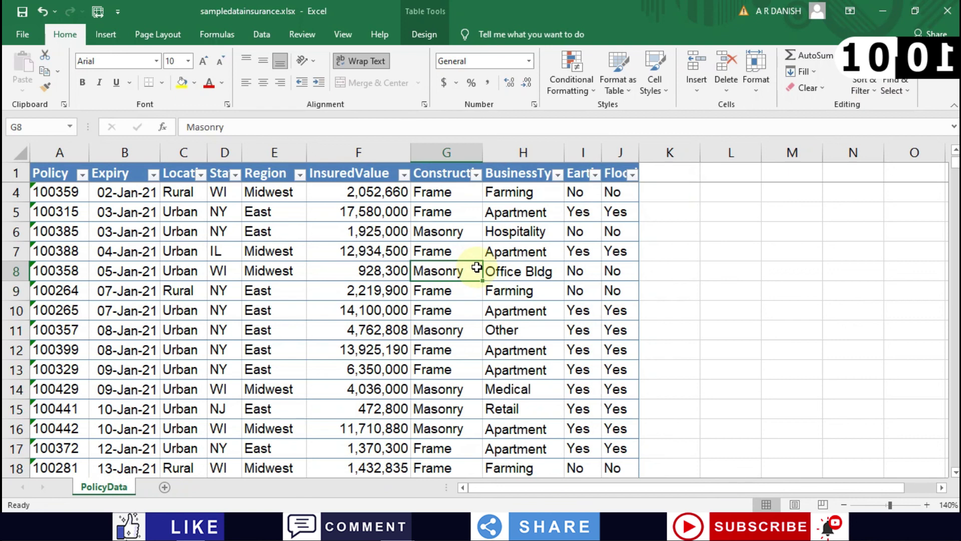
click(433, 295)
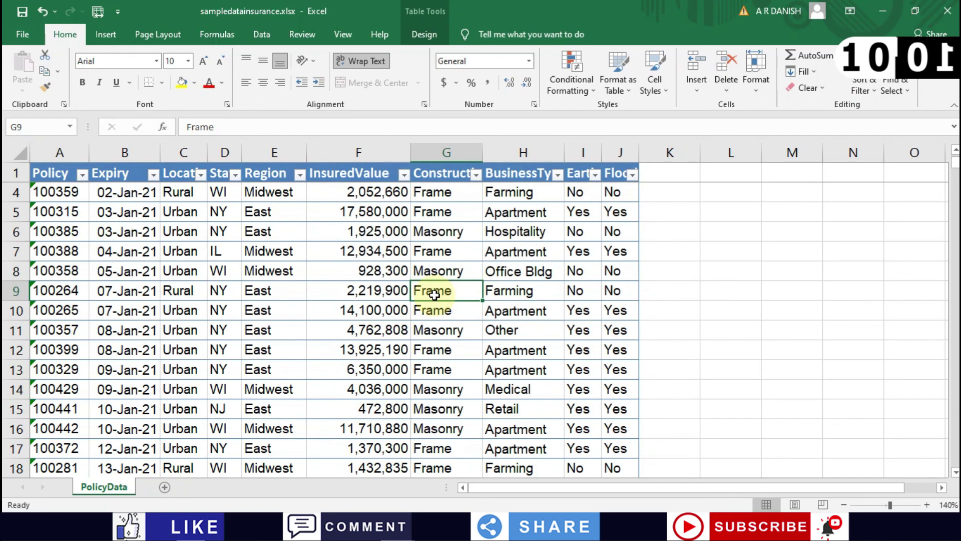
click(491, 283)
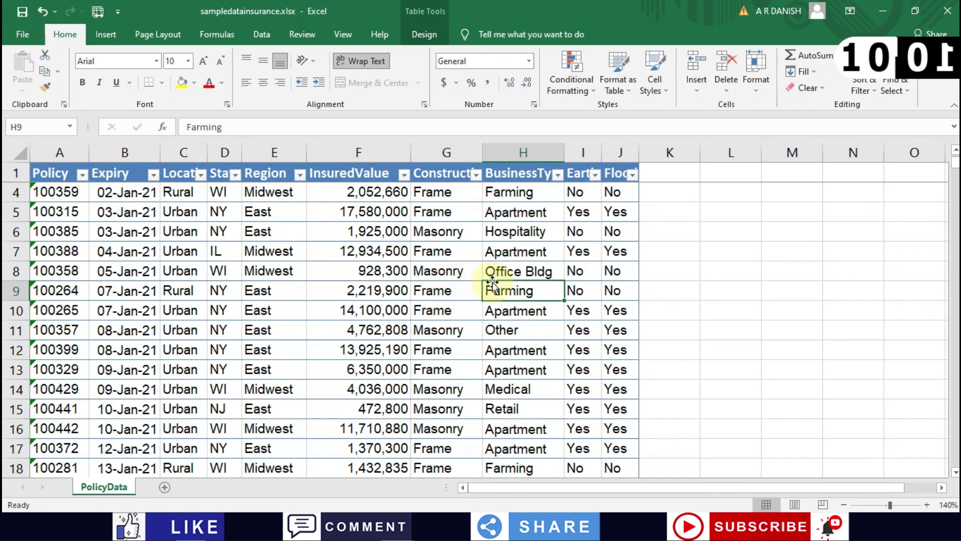